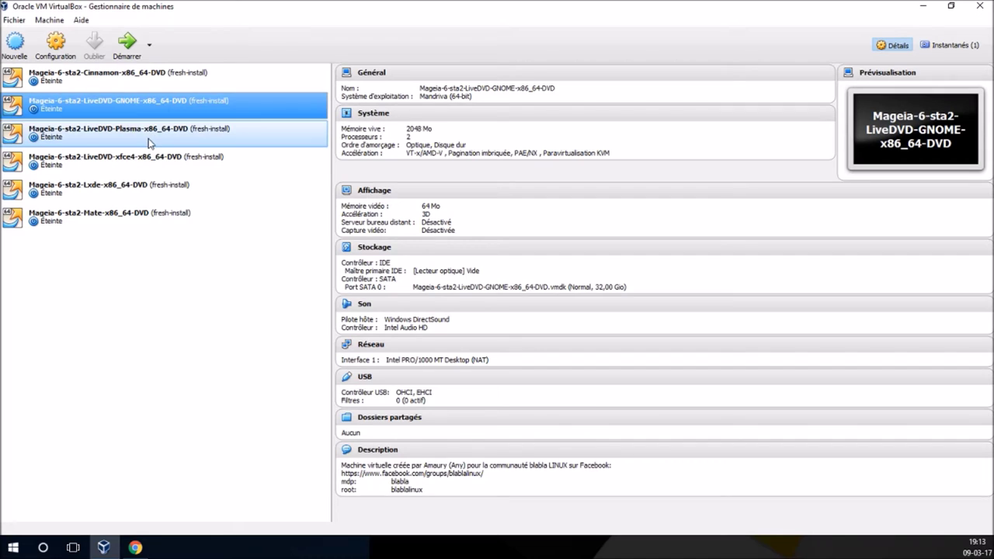
- Compare the Plasma, xfce4, Cinnamon, Lxde and Mate machines' details, ending on Mate (2048 MB, 2 CPUs, 32 GB, NAT)
click(151, 143)
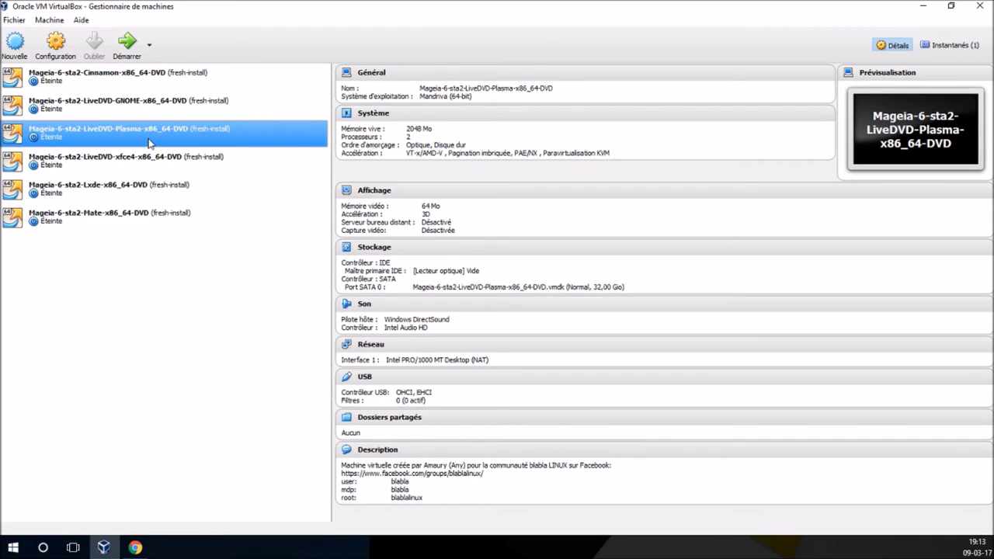
click(150, 160)
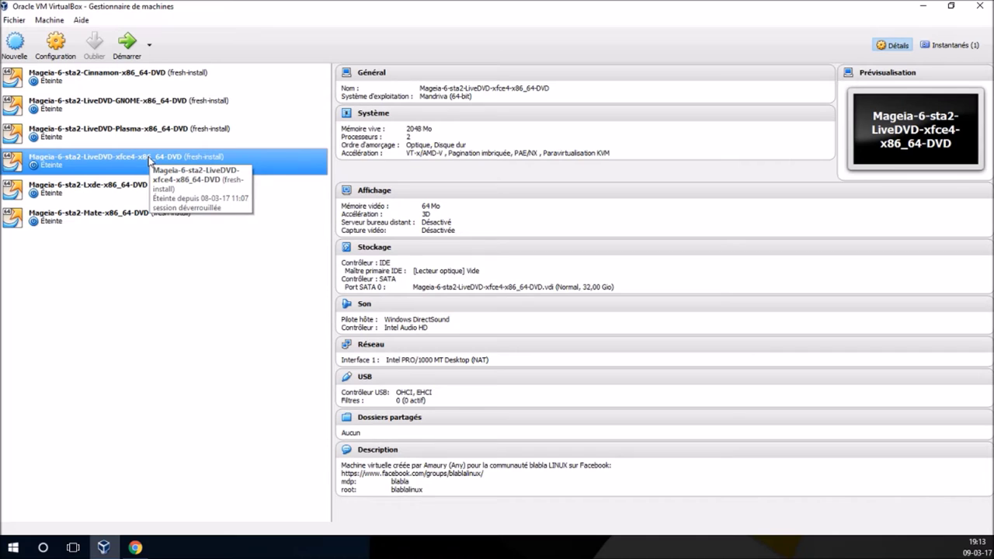
click(128, 84)
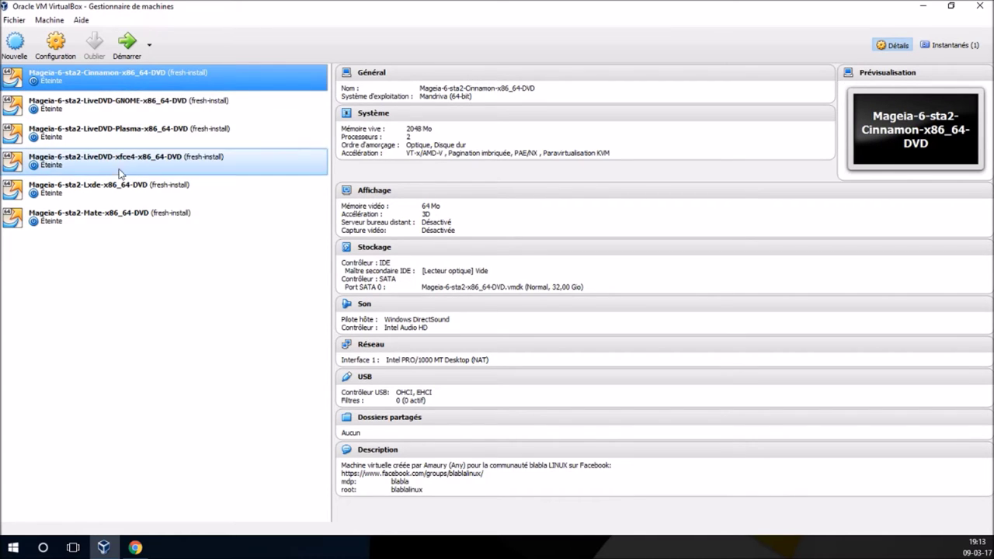
click(113, 191)
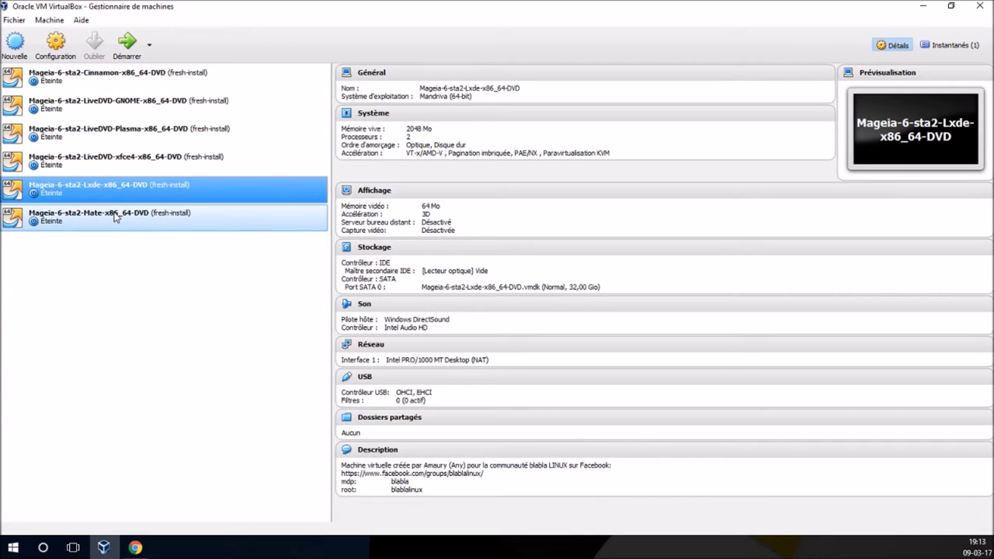
click(114, 217)
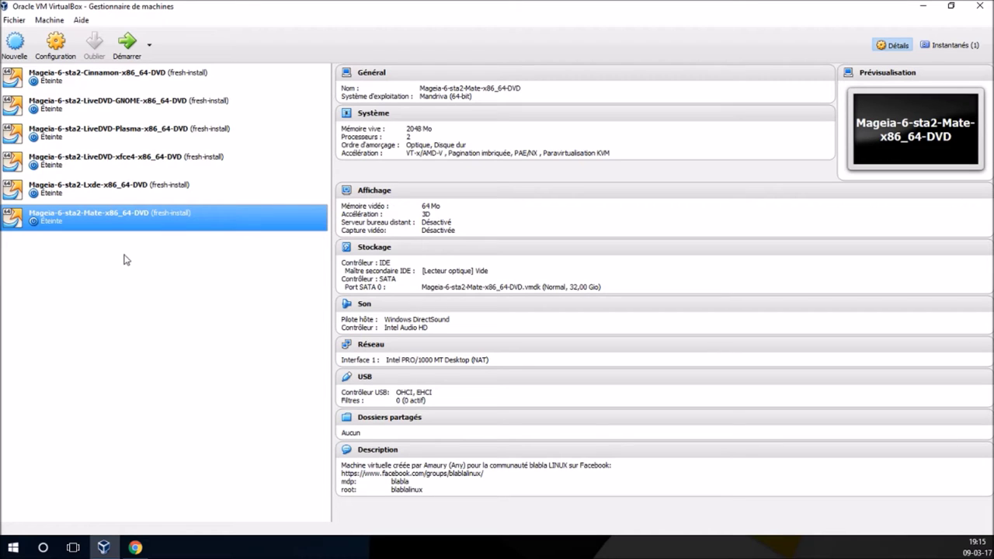
- Select the Mageia-6-sta2-Cinnamon-x86_64-DVD machine to show its details and preview
click(190, 86)
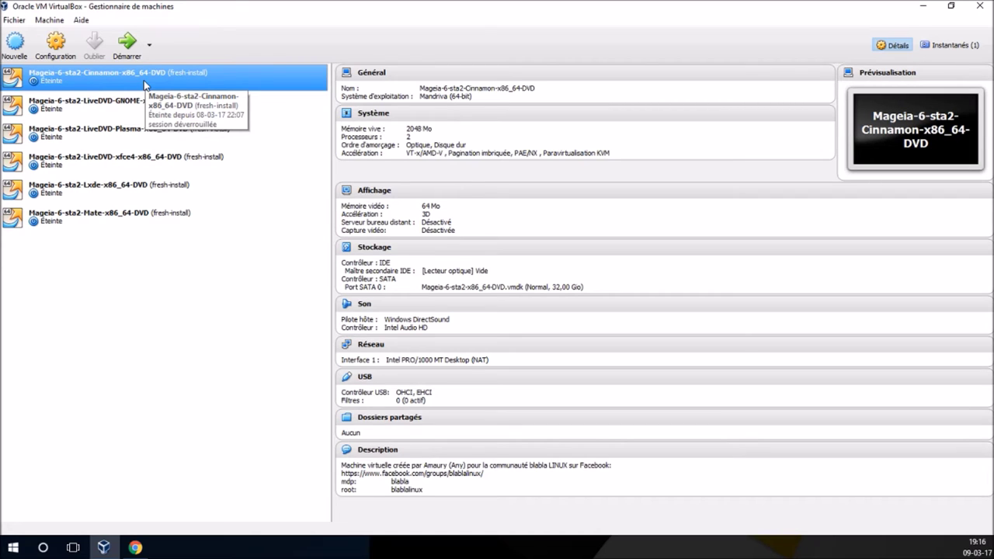
- Boot the Cinnamon VM with Démarrer and log in with the user password
click(127, 43)
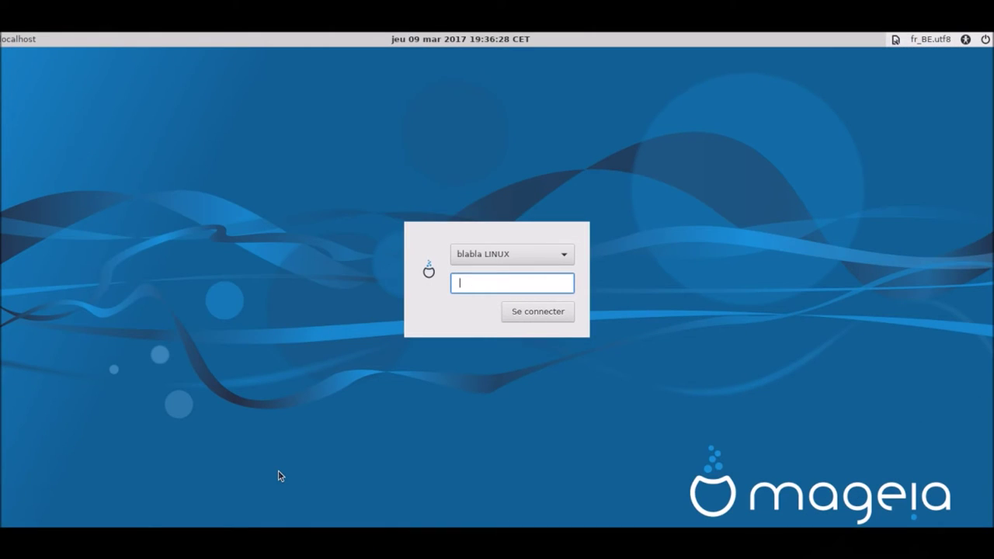
text(••••••)
key(Return)
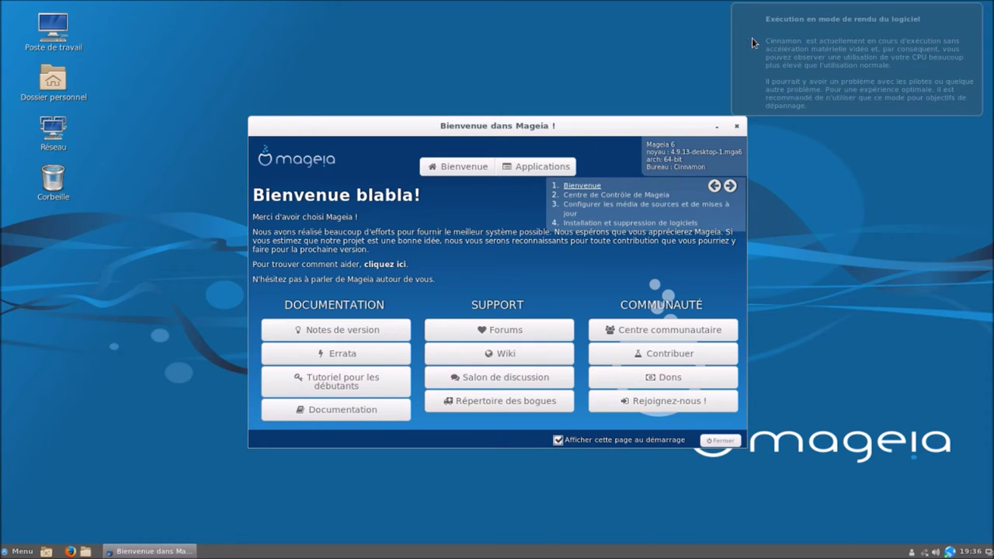
- Nudge the 'Bienvenue dans Mageia' welcome window aside and close it with Fermer
drag(657, 122, 666, 96)
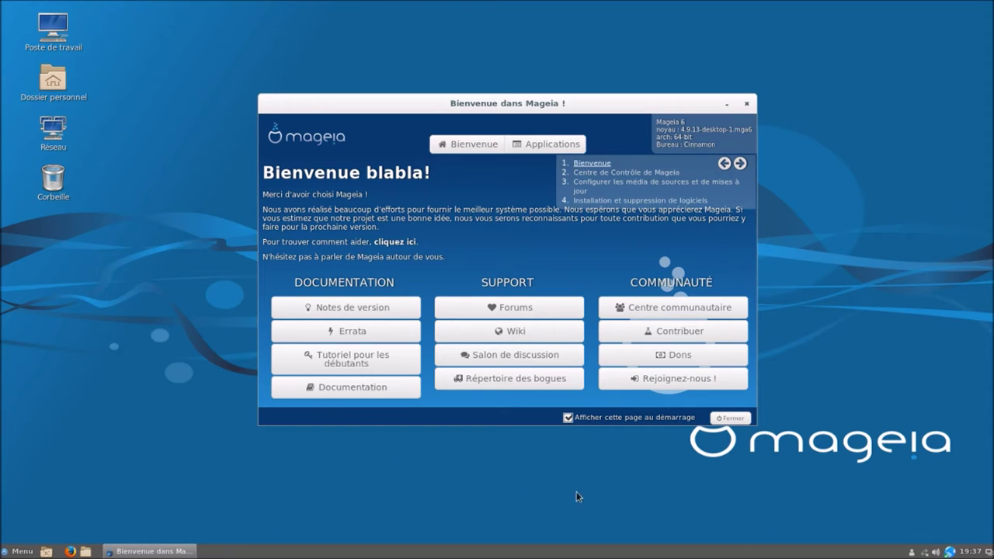
click(730, 418)
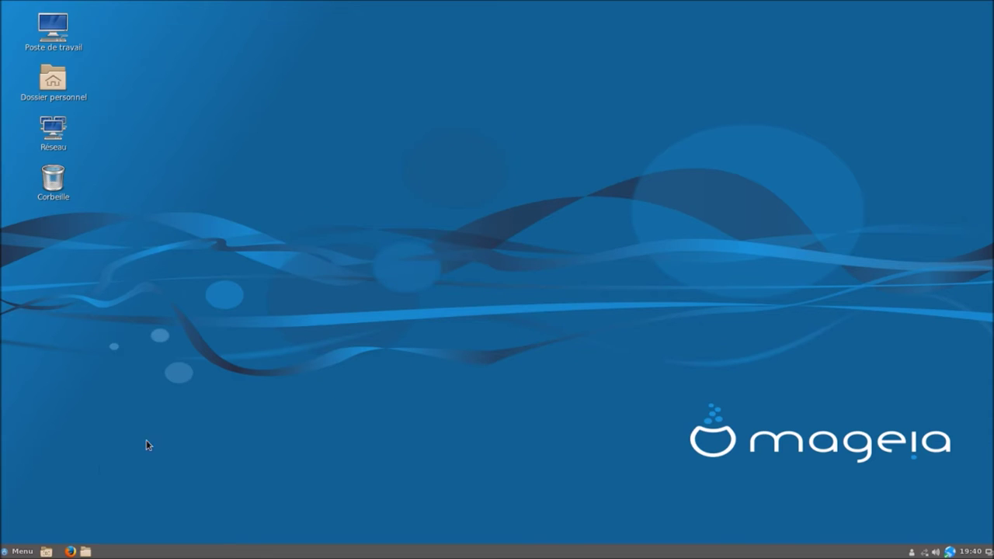
click(24, 552)
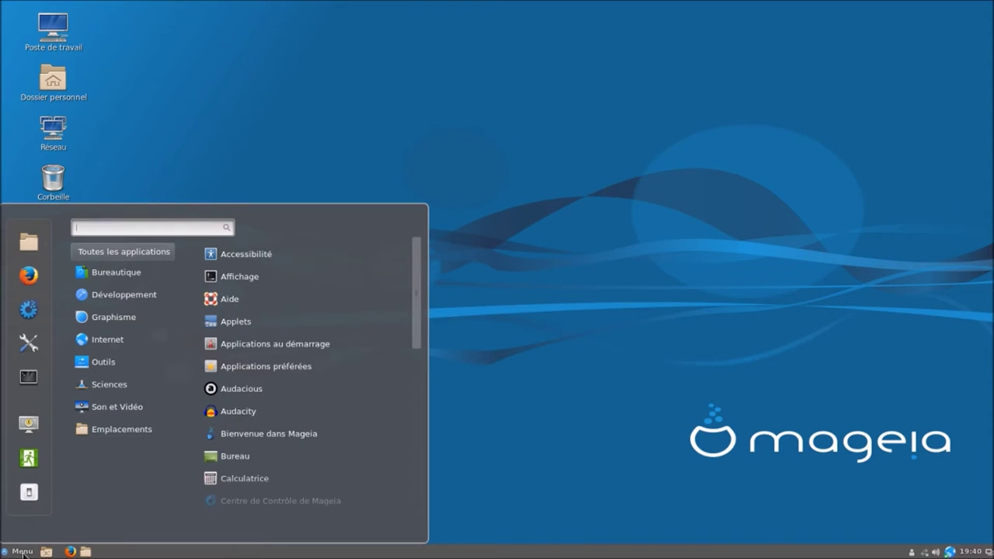
click(29, 346)
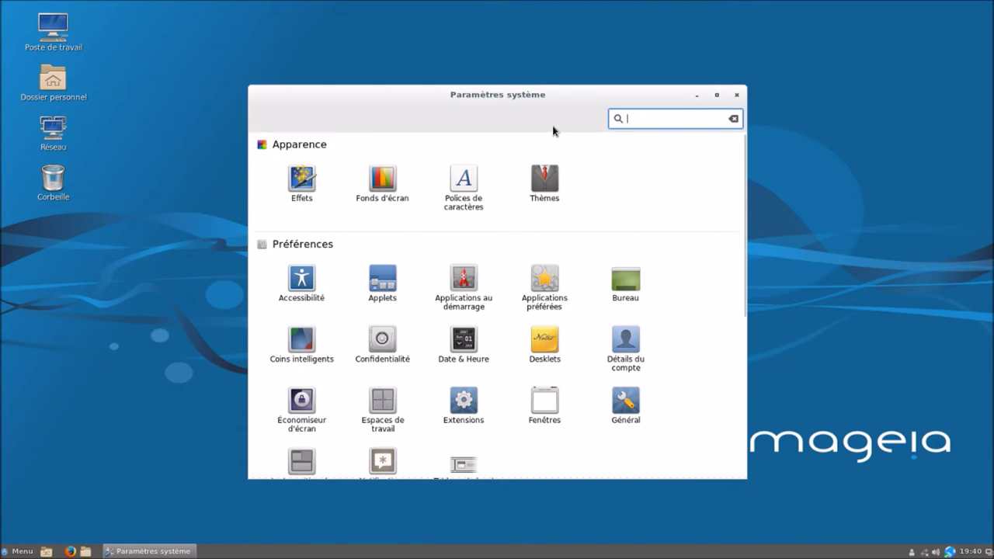
drag(558, 94, 549, 73)
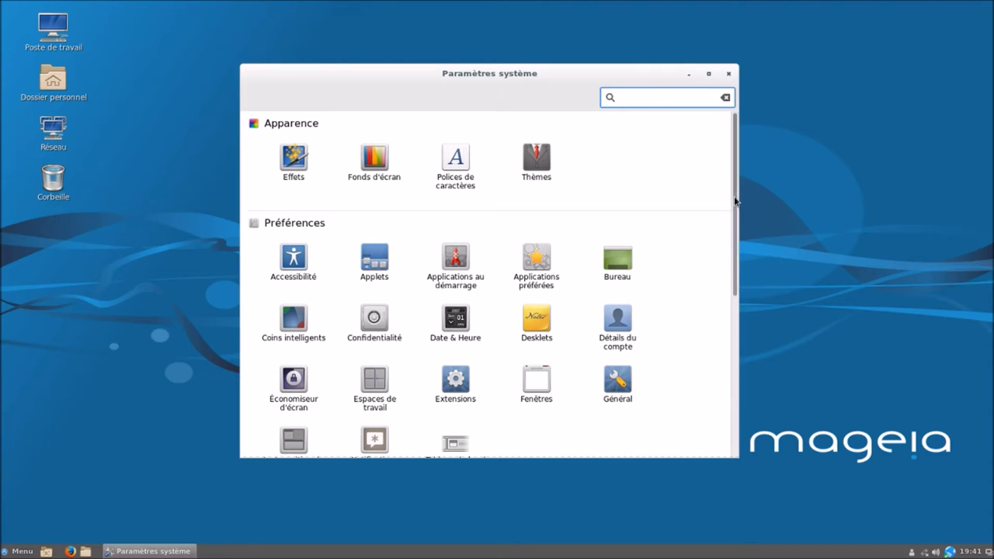
drag(737, 202, 742, 385)
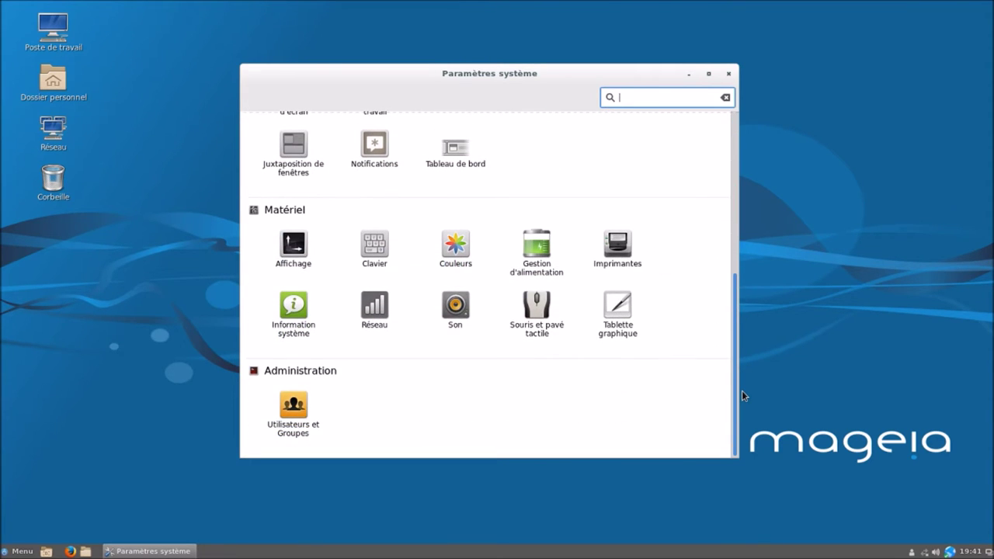
click(729, 73)
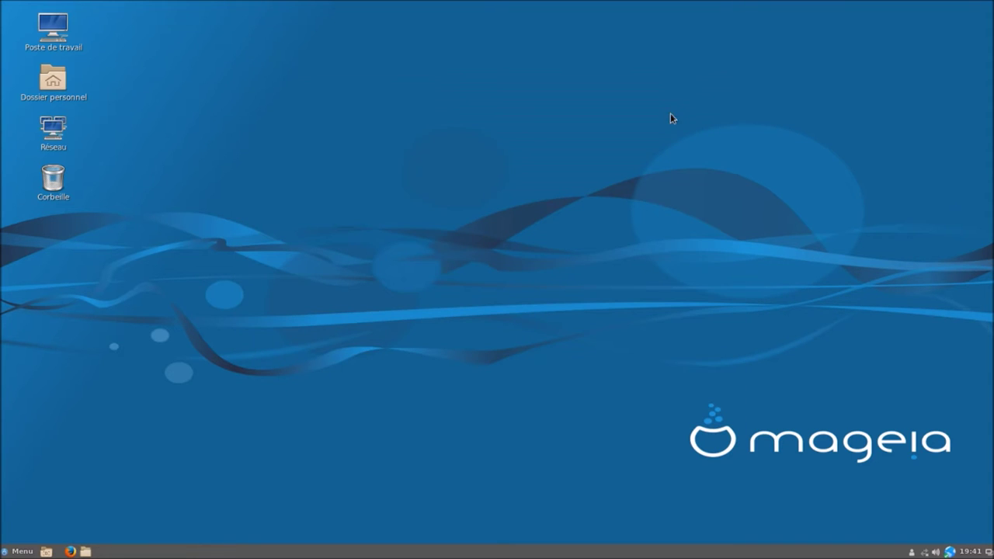
click(21, 554)
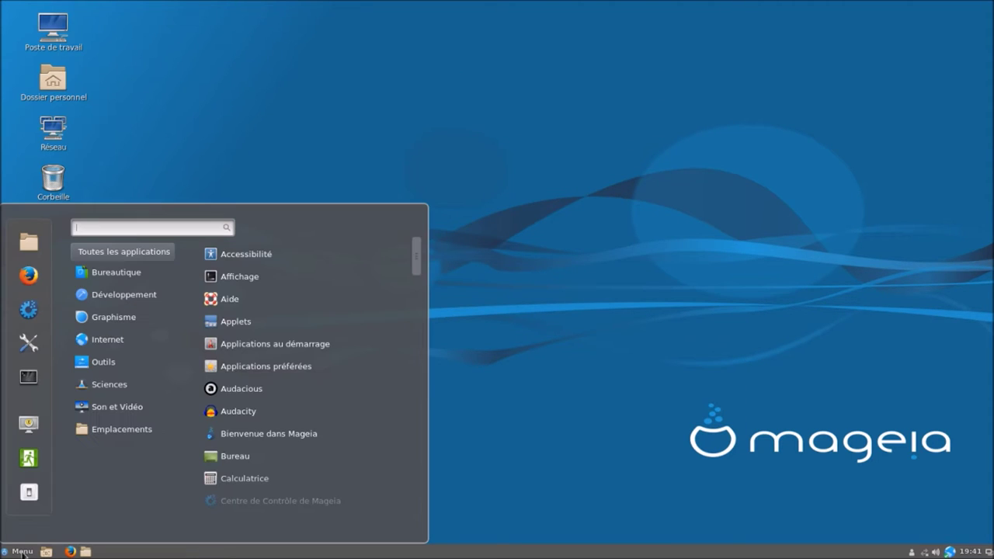
- Launch the Mageia Control Center with root rights using the root password
click(23, 317)
text(•••••••••••)
key(Return)
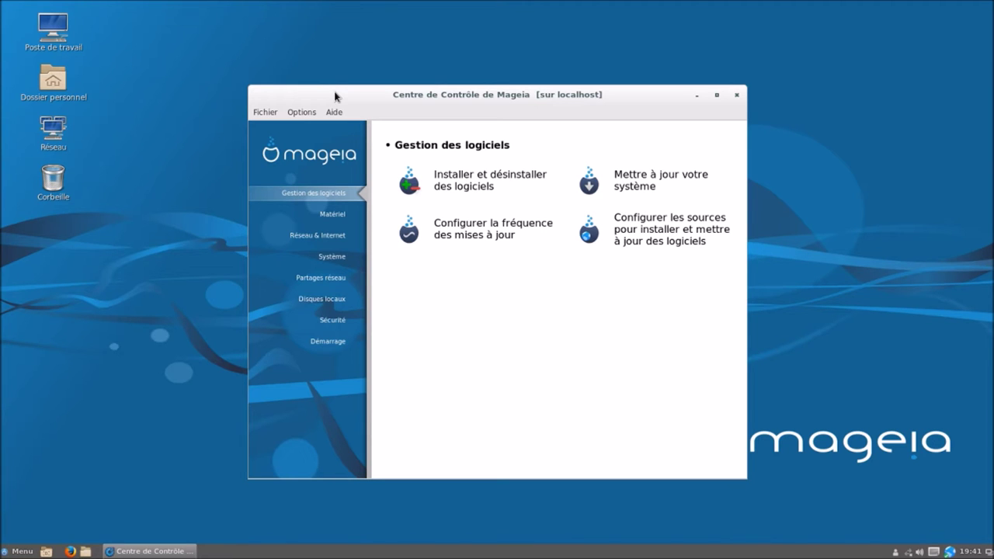
- Reposition the Control Center window and switch from Gestion des logiciels to the Matériel category
mouse_move(335, 95)
mouse_down()
mouse_move(307, 84)
mouse_move(328, 96)
mouse_move(343, 80)
mouse_move(332, 100)
mouse_move(358, 79)
mouse_move(299, 56)
mouse_move(299, 98)
mouse_move(314, 106)
mouse_move(338, 79)
mouse_up()
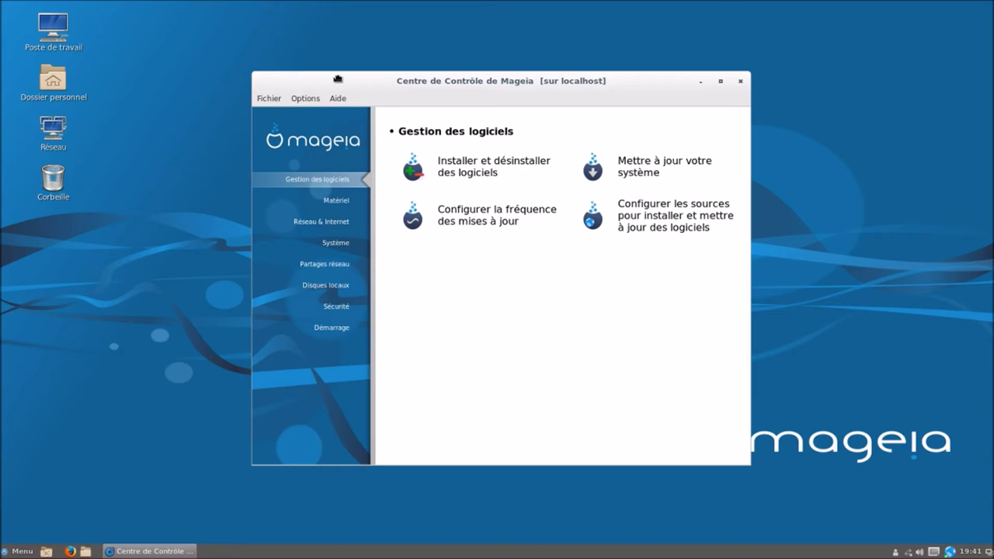
drag(337, 79, 349, 78)
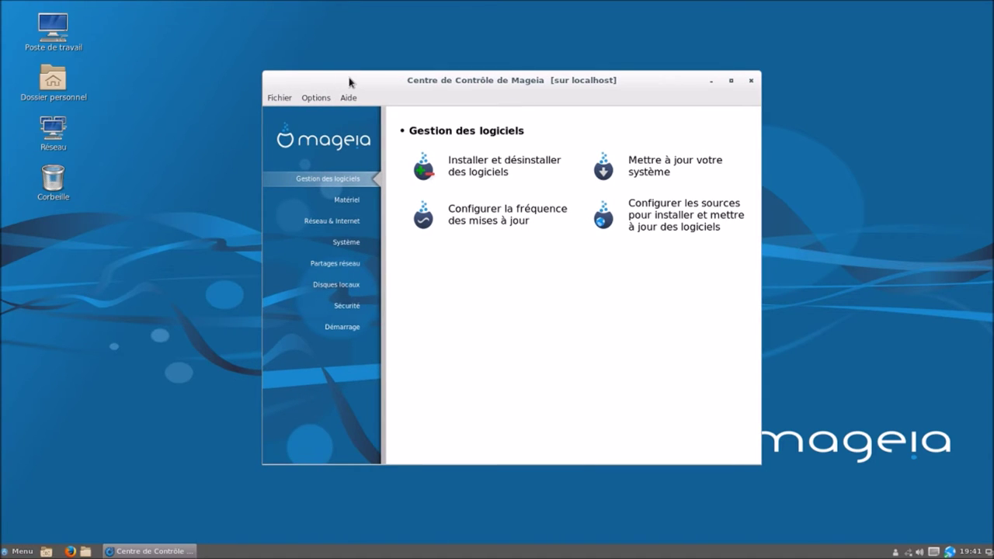
click(336, 184)
click(349, 204)
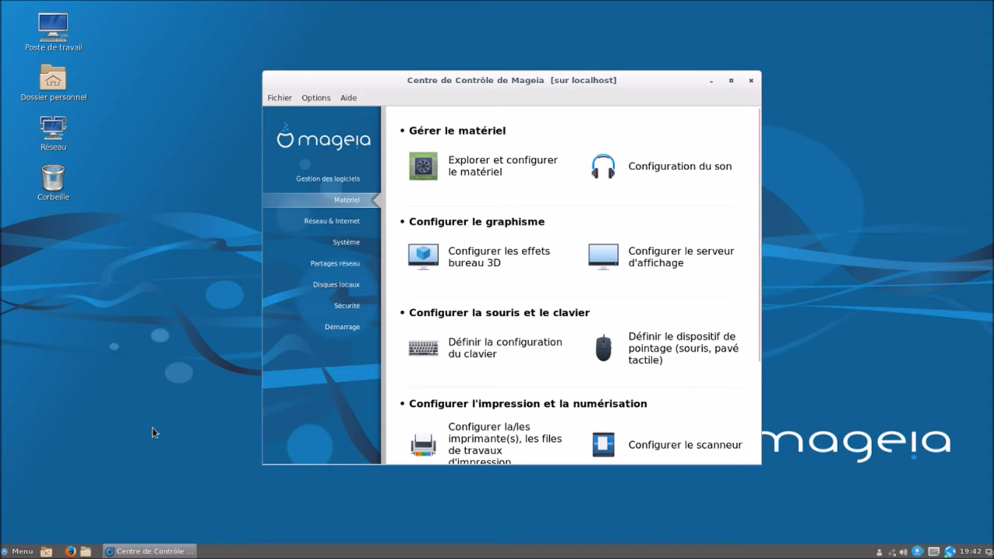
click(30, 551)
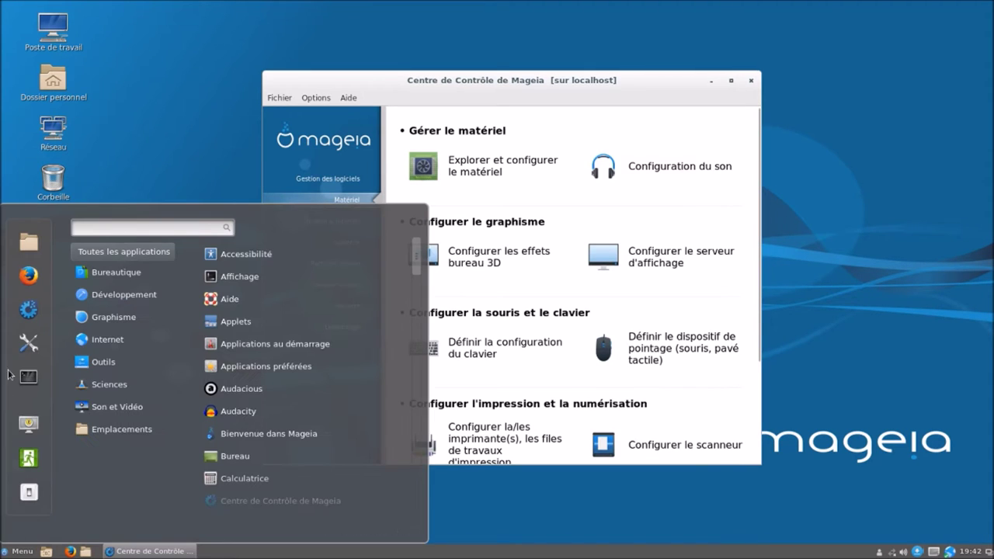
click(23, 349)
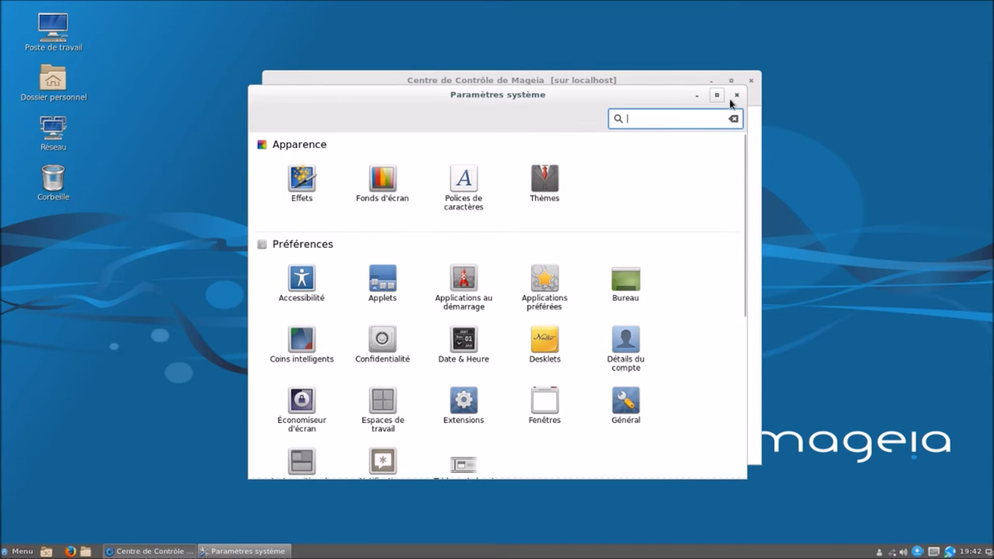
click(737, 96)
drag(673, 81, 667, 94)
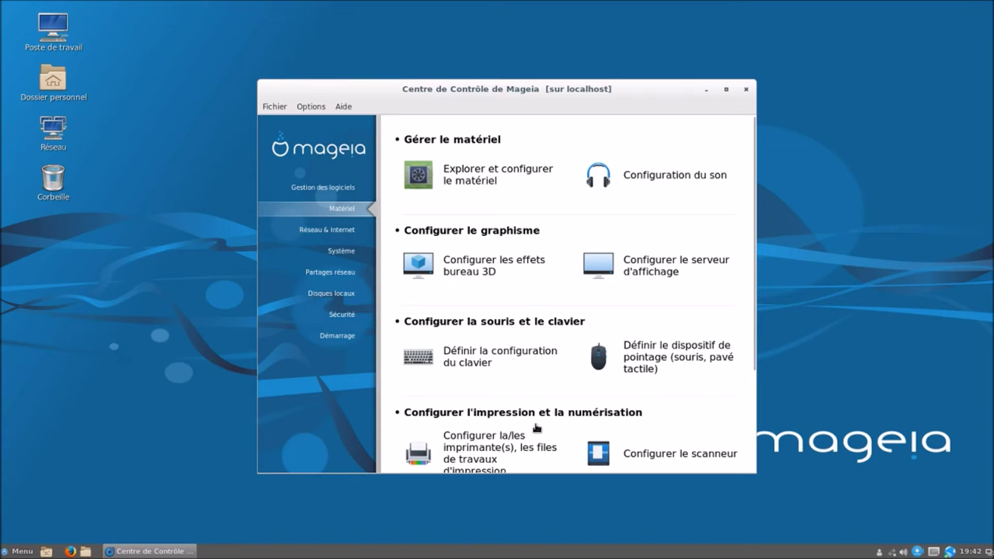
- Browse the Réseau & Internet, Système and Partages réseau categories in the Control Center
scroll(588, 428, down, 4)
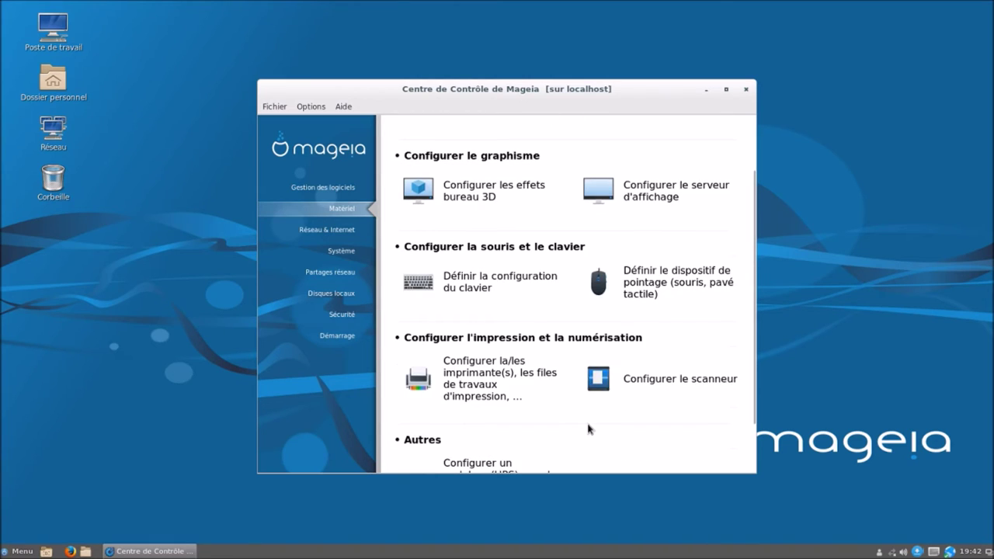
click(345, 232)
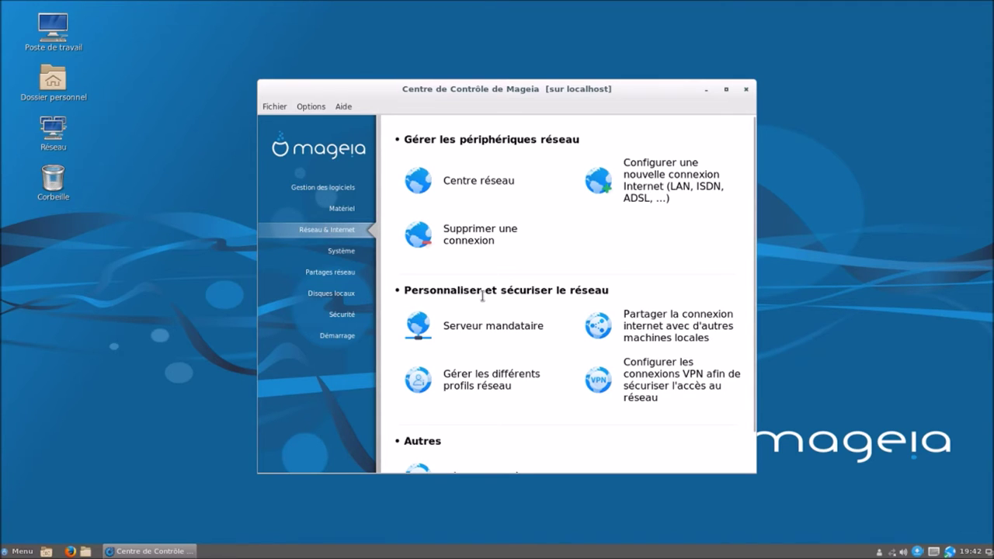
scroll(572, 311, down, 2)
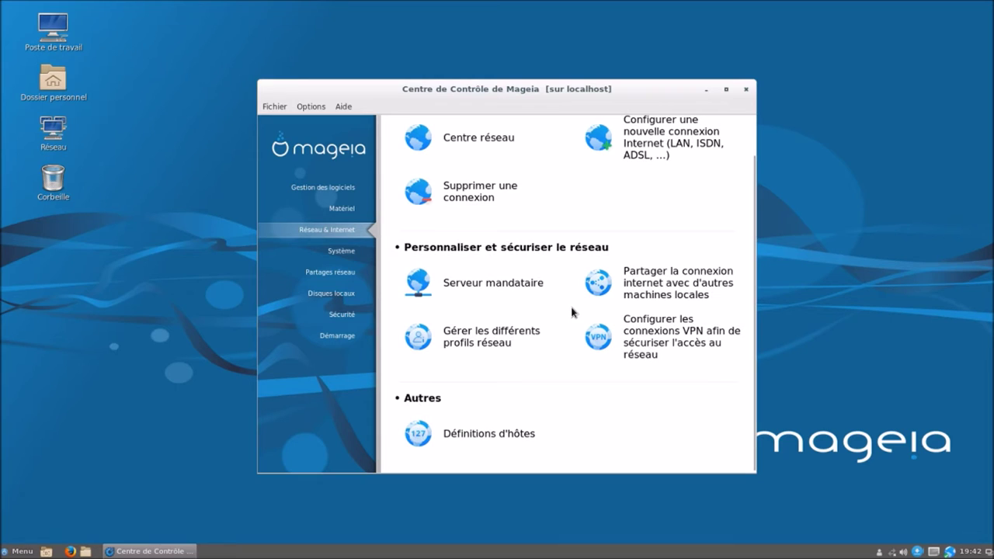
click(358, 254)
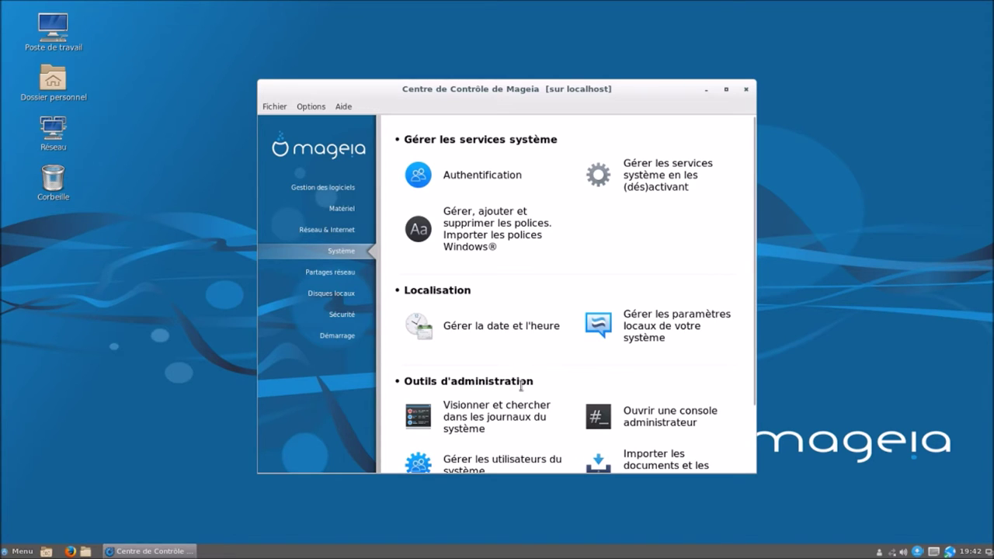
scroll(521, 385, down, 2)
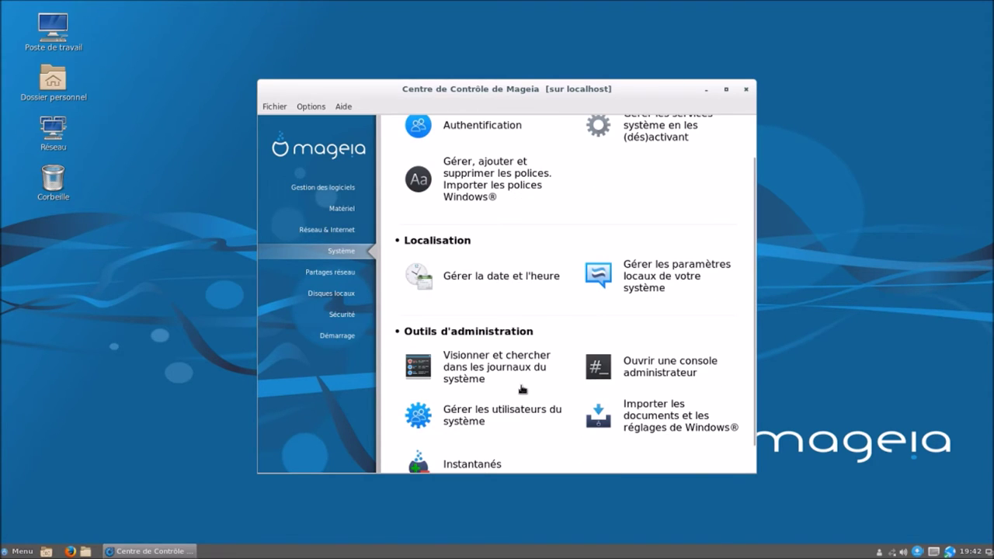
scroll(522, 388, down, 1)
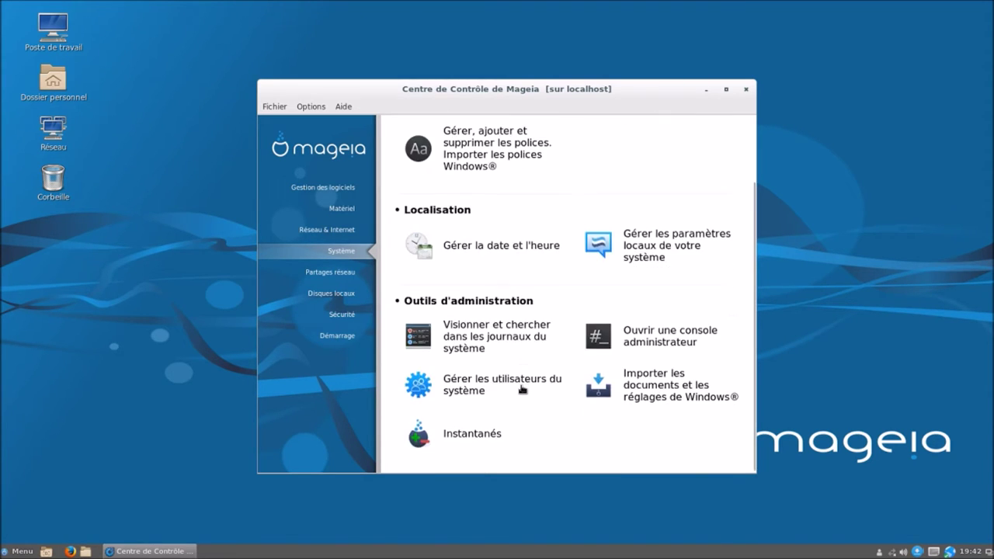
click(342, 275)
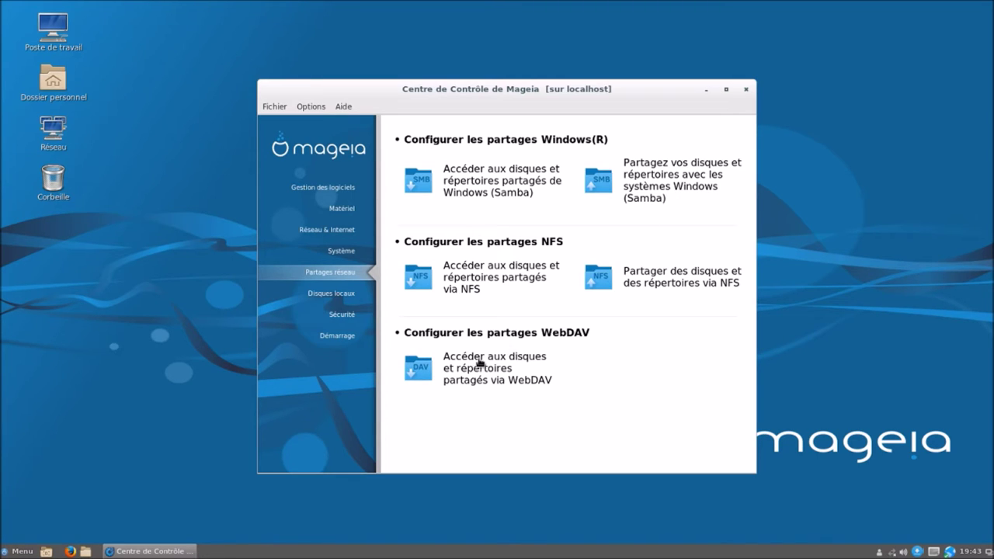
- View the local disks, Sécurité and Démarrage categories, then return to Gestion des logiciels
click(350, 293)
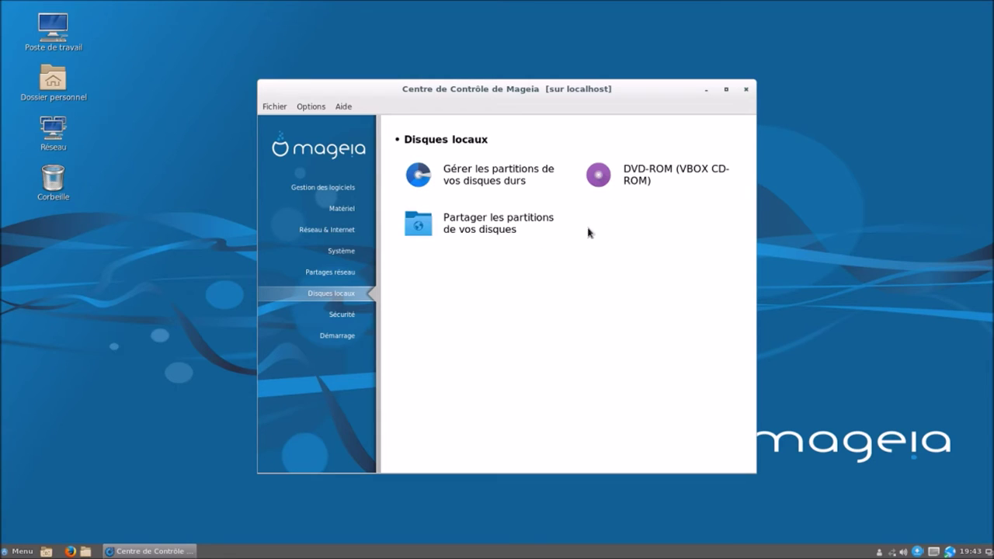
click(351, 322)
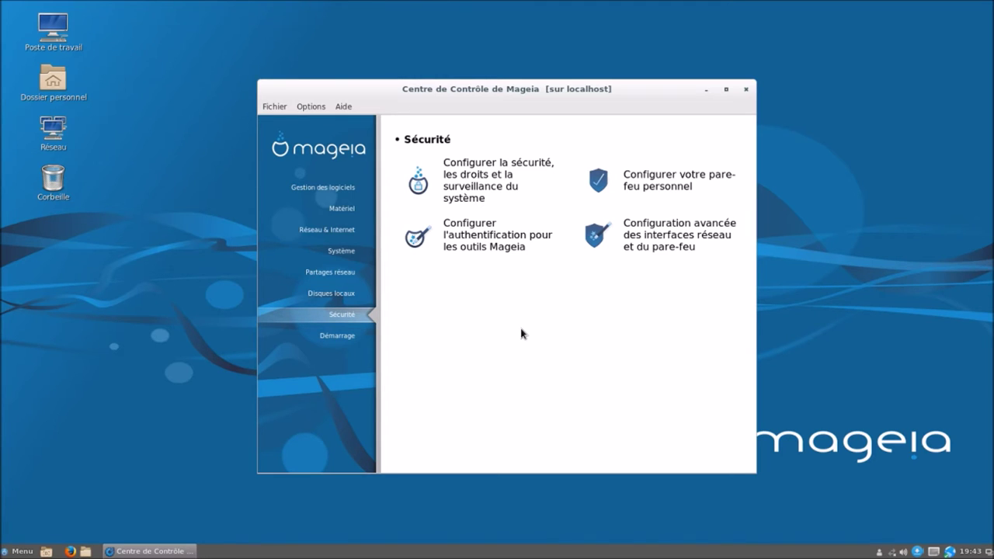
click(354, 337)
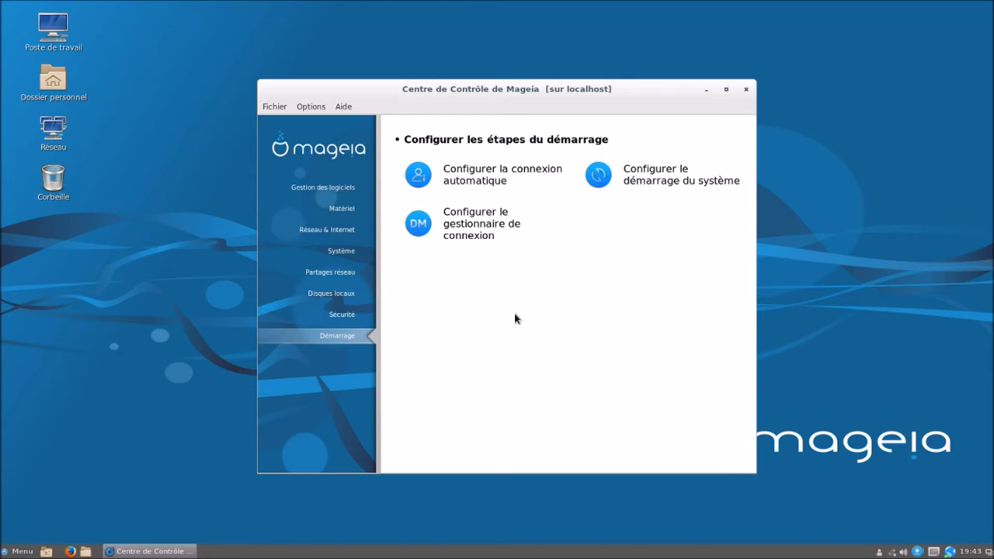
click(332, 188)
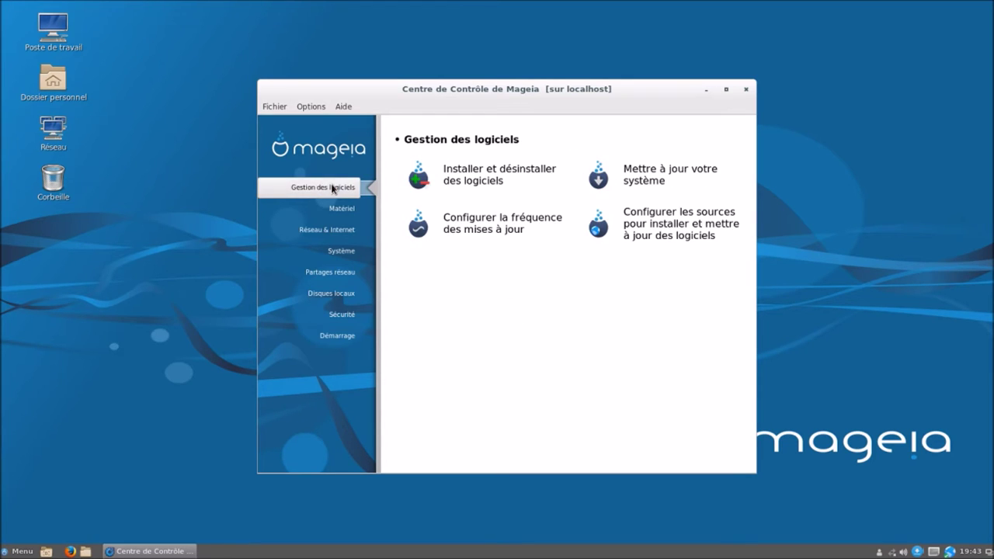
- Open the 'Installer et désinstaller des logiciels' manager and focus its Rechercher field
click(510, 179)
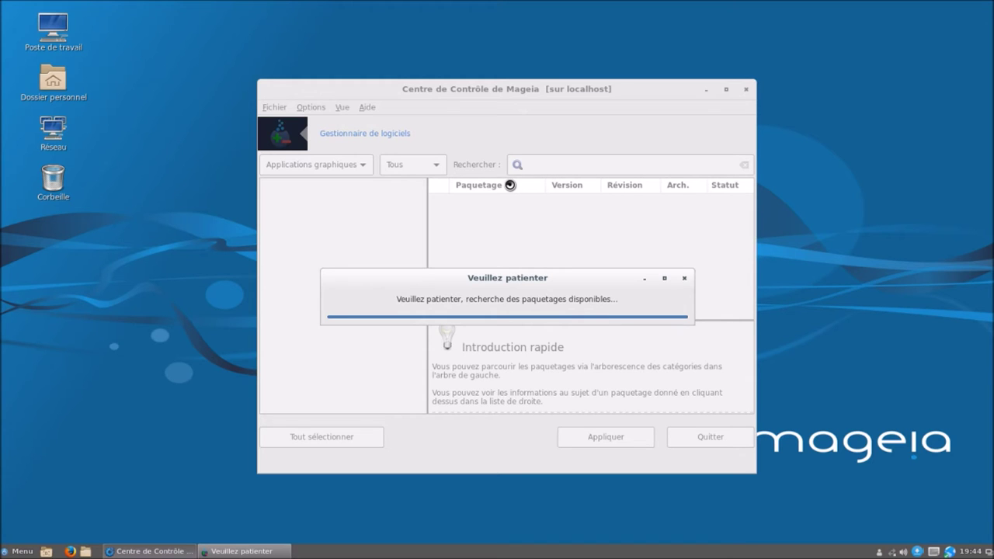
click(539, 165)
- Search for htop, mark the x86_64 package, dismiss the warning and confirm its installation
text(hto)
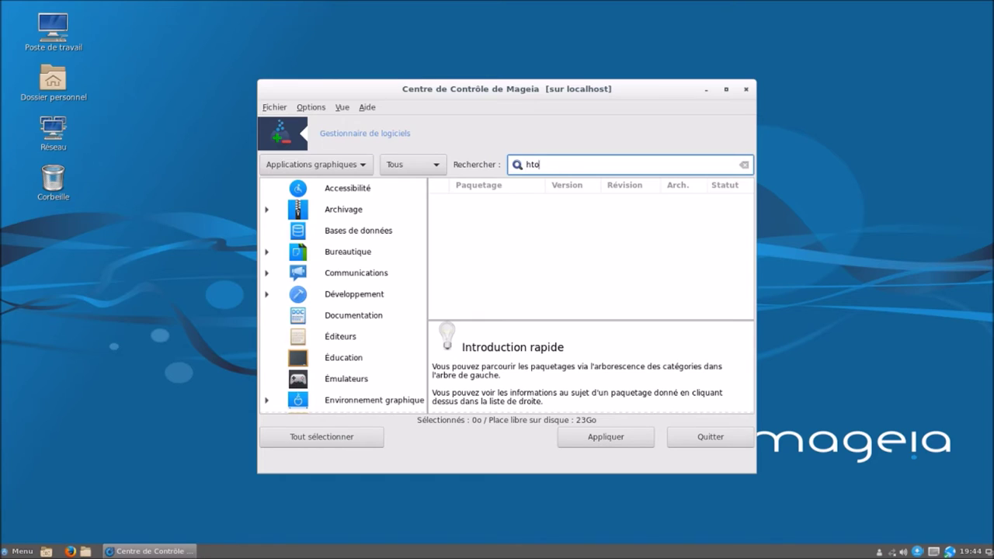
key(Return)
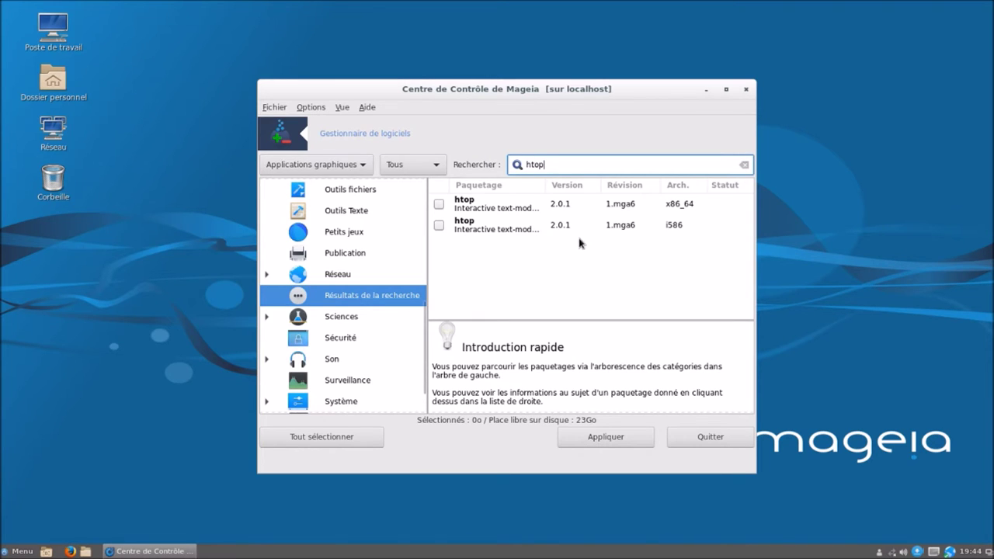
click(439, 204)
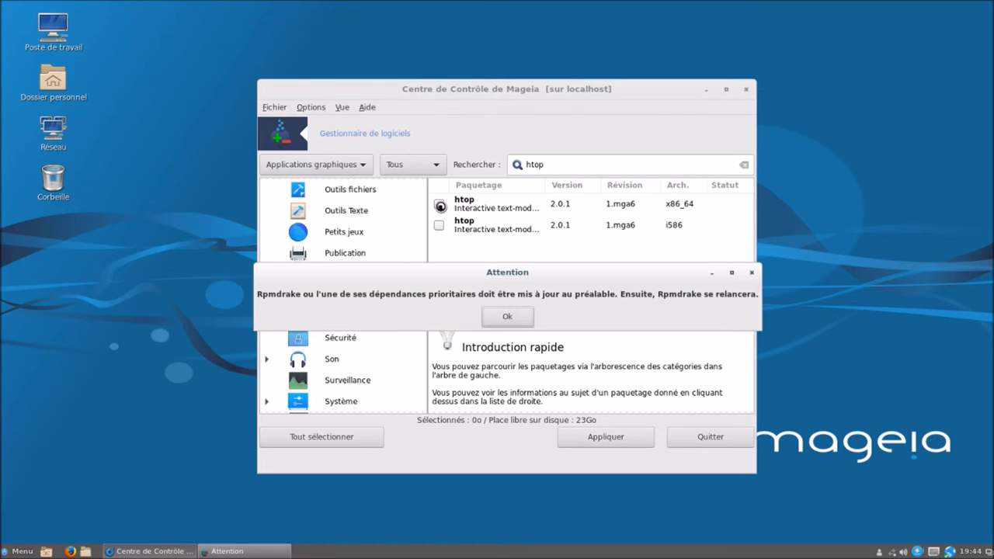
click(503, 321)
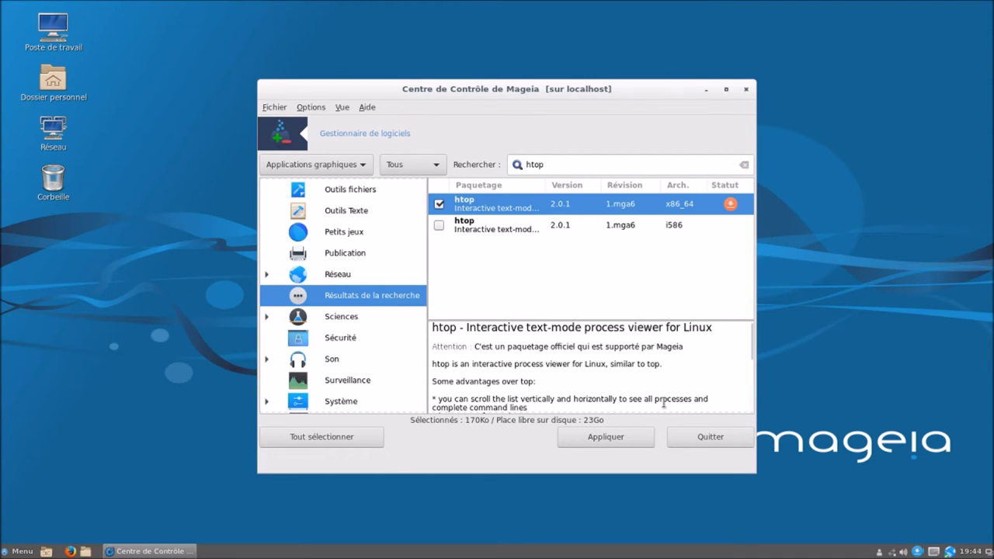
click(634, 437)
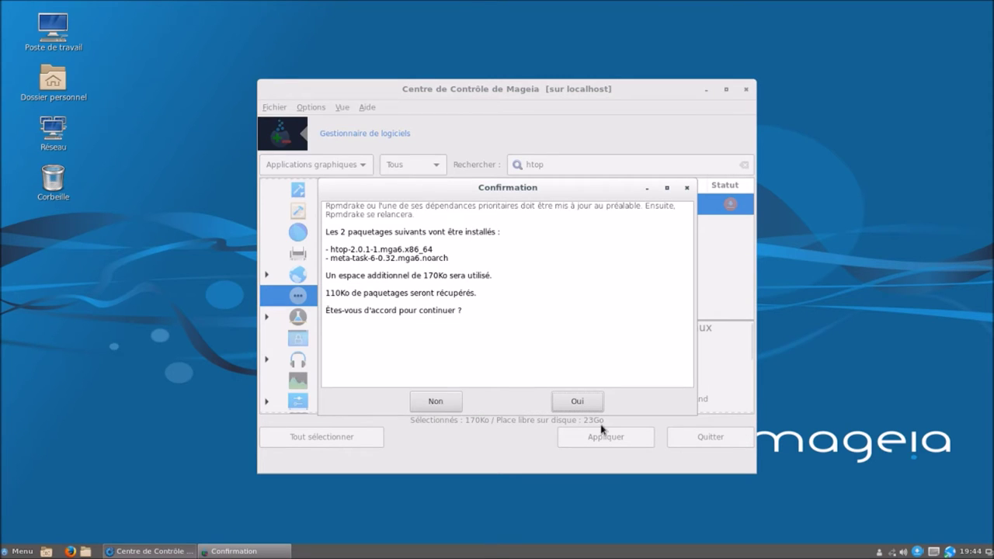
click(573, 403)
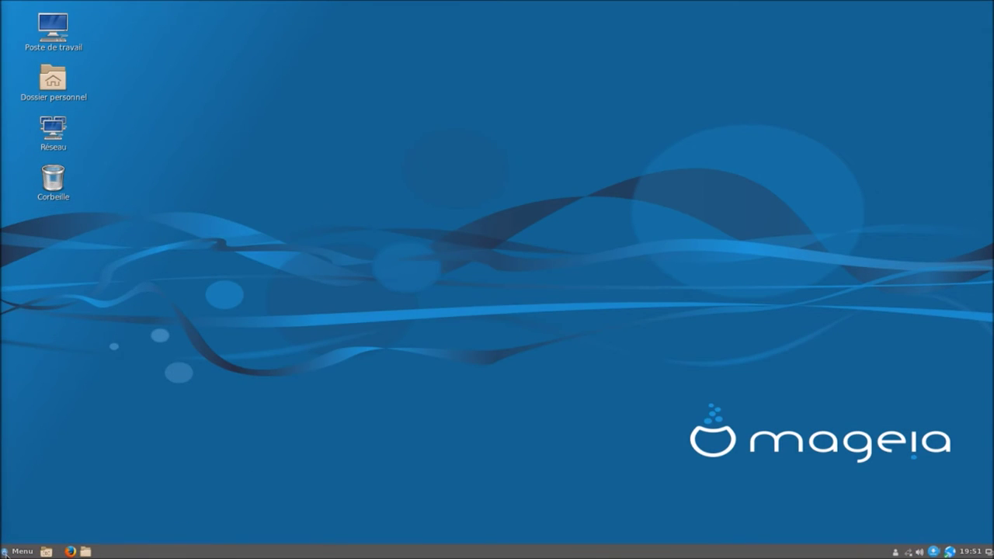
- Launch Htop from the Menu search and resize its terminal window on the desktop
click(6, 552)
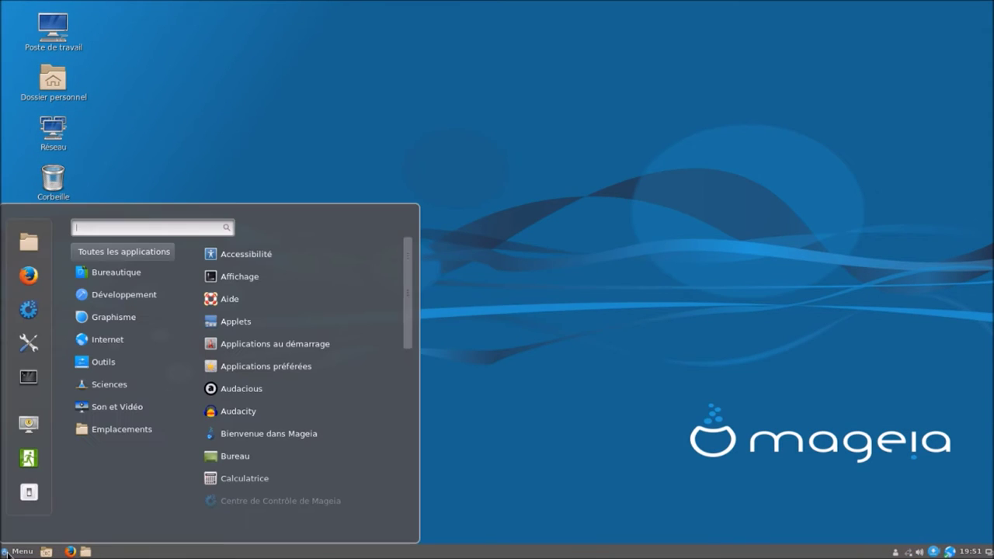
text(hi)
text(op)
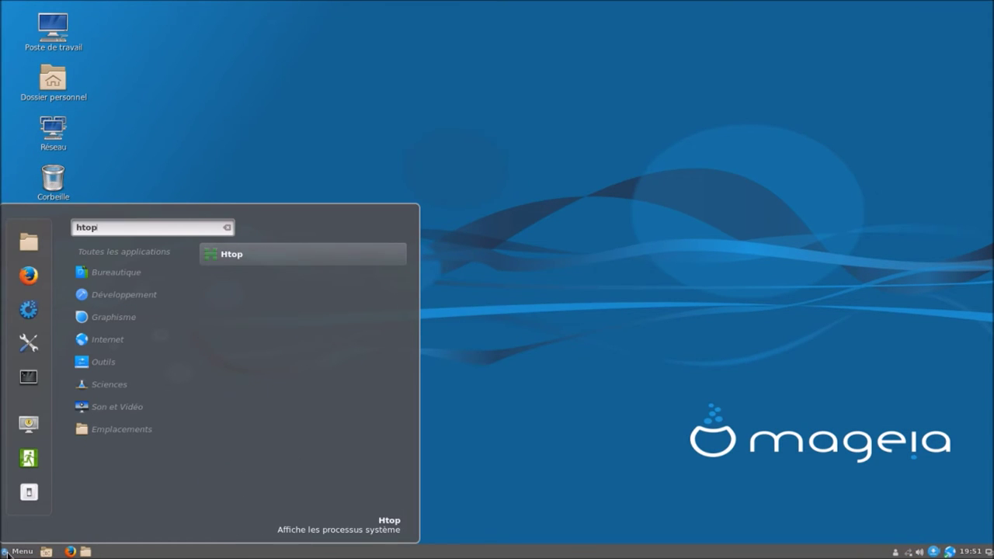
click(309, 257)
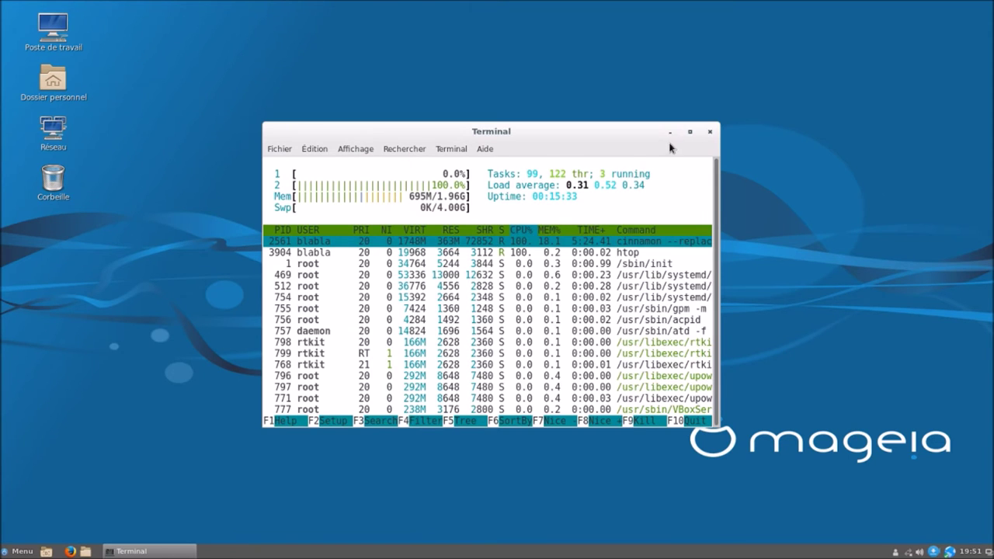
click(689, 132)
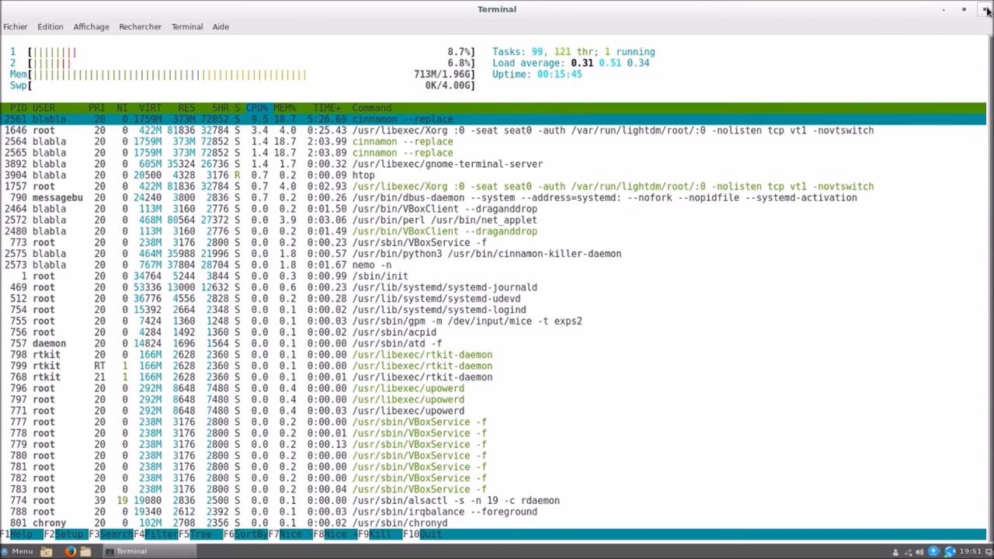
drag(911, 12, 939, 17)
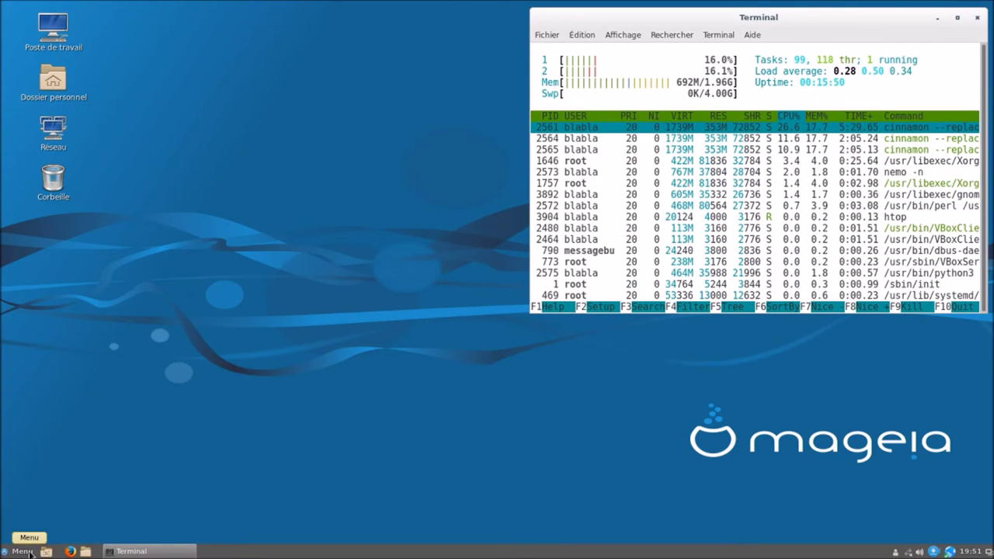
- Open the home folder in the file manager, then view and close its About dialog
click(30, 553)
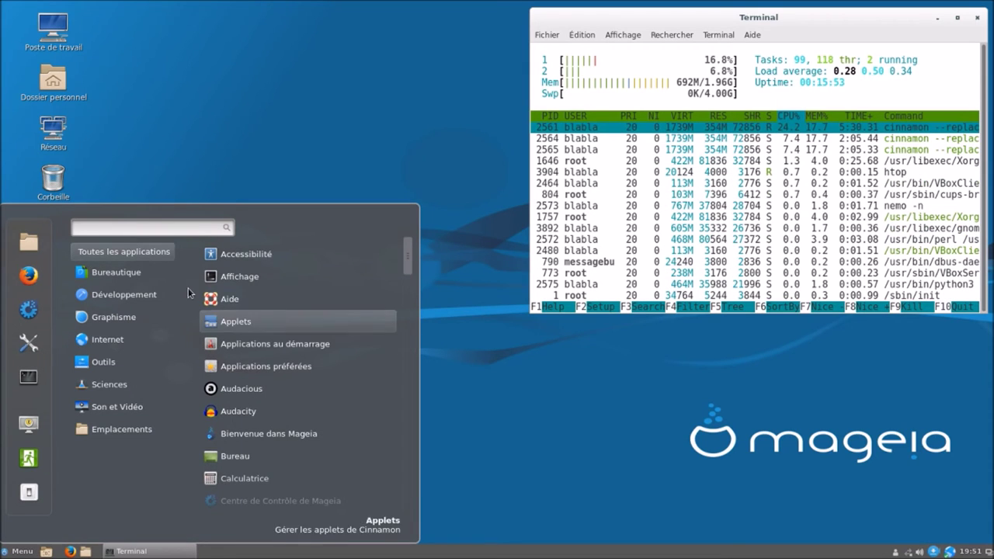
mouse_move(136, 267)
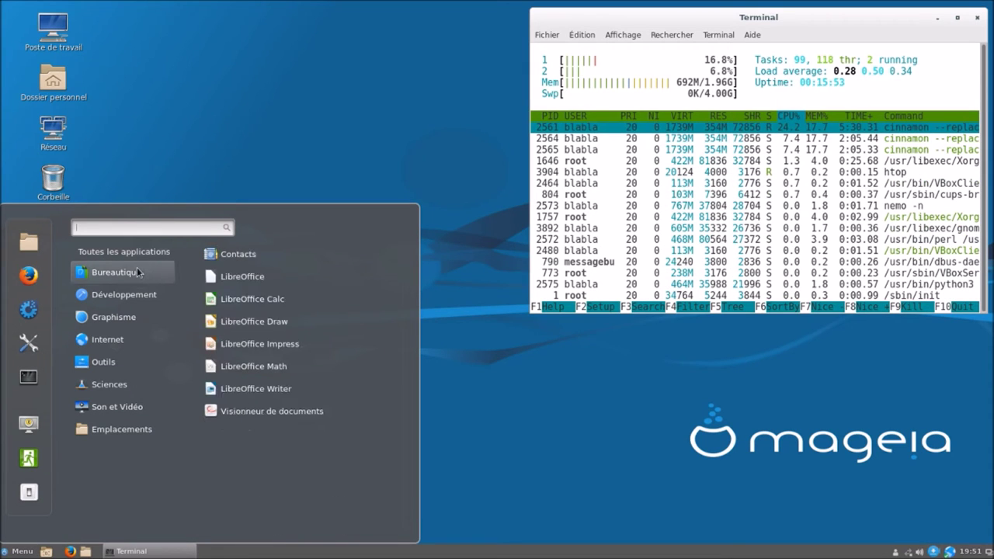
click(28, 243)
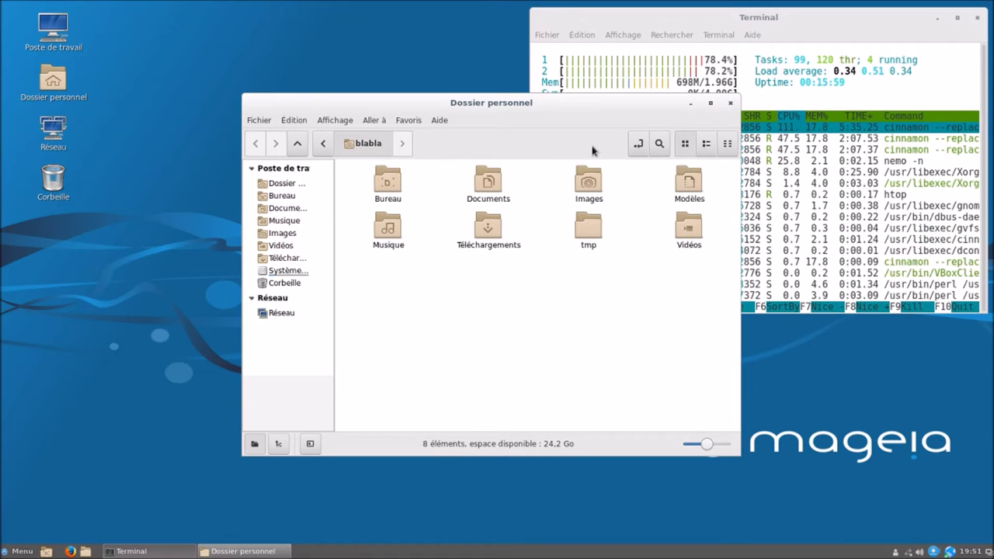
click(440, 121)
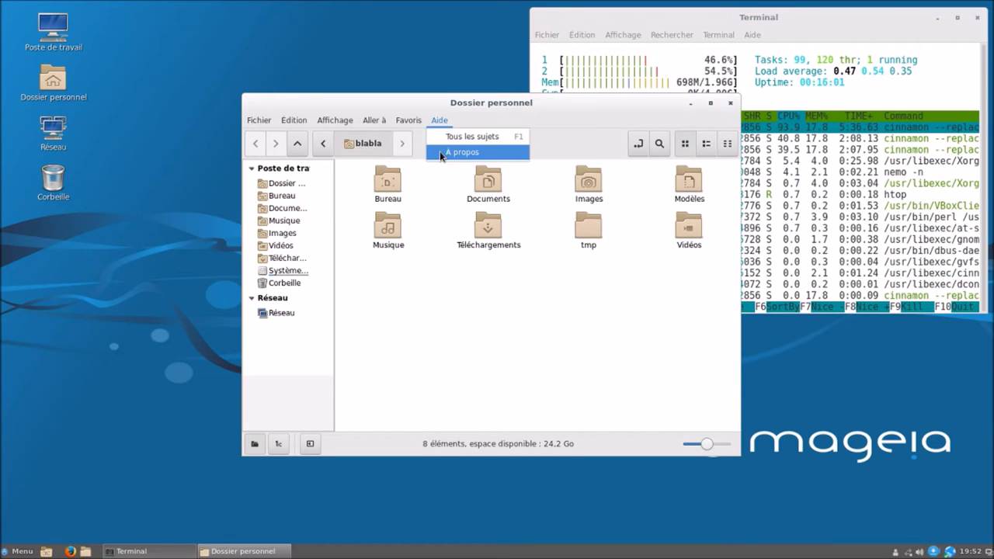
click(441, 159)
click(606, 382)
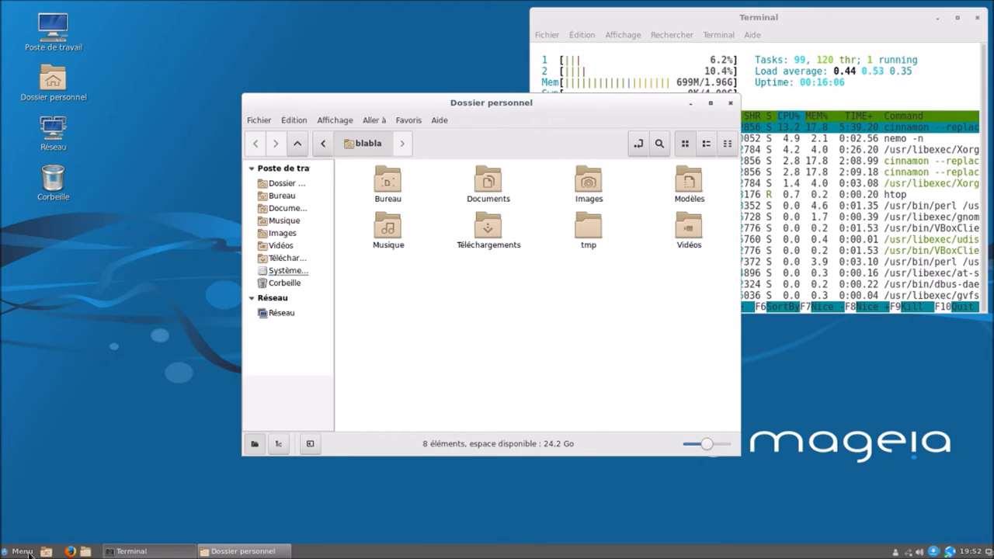
- Launch Firefox and a second Terminal window from the Menu favourites
click(31, 552)
click(28, 275)
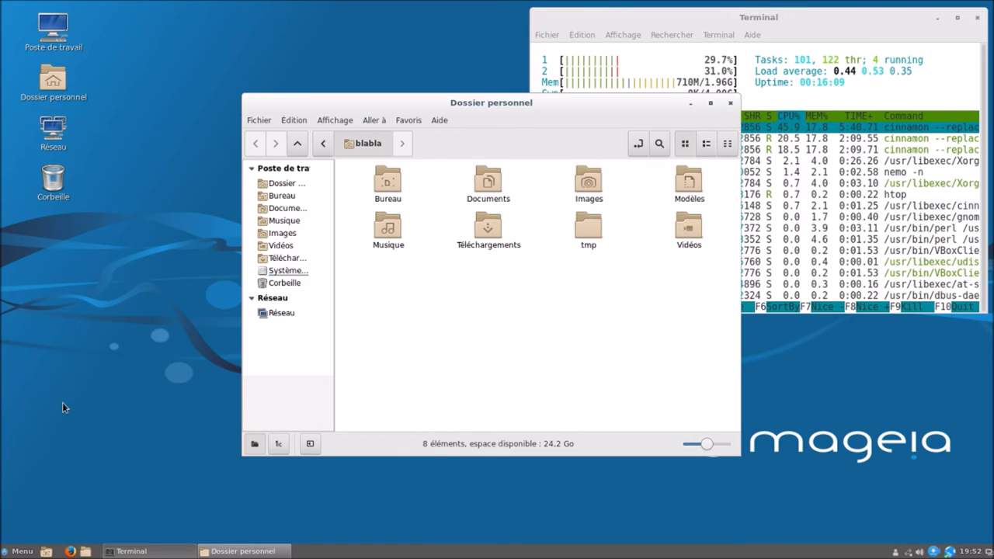
click(21, 553)
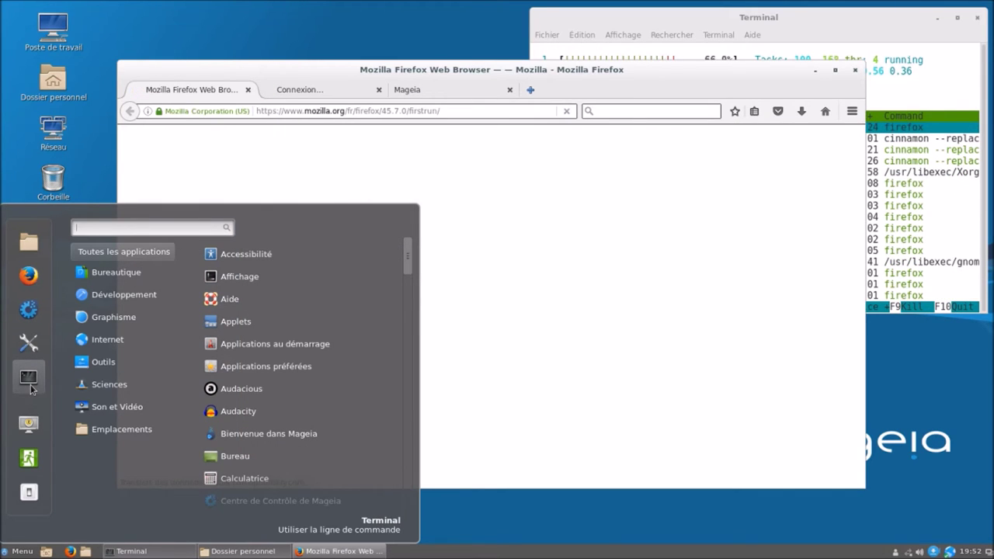
click(30, 385)
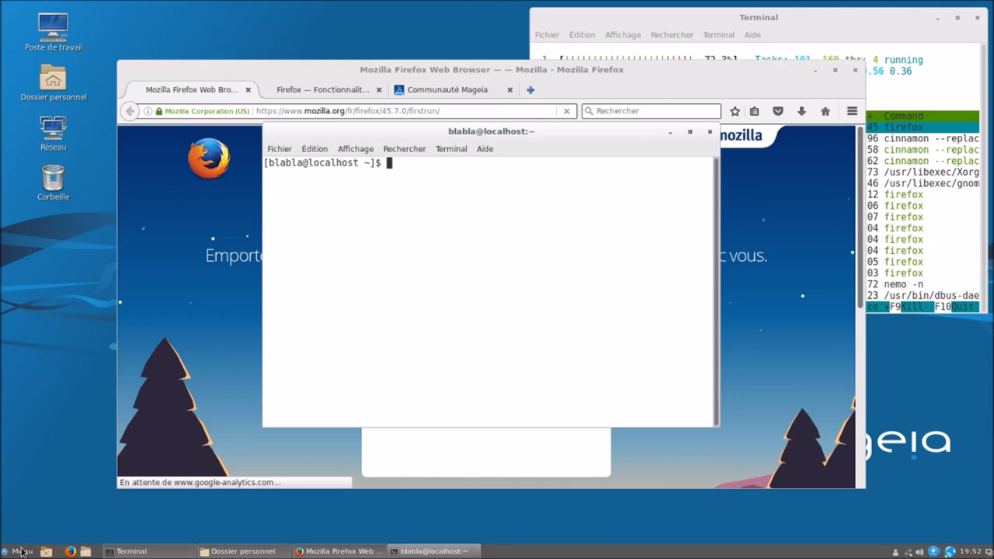
key(super)
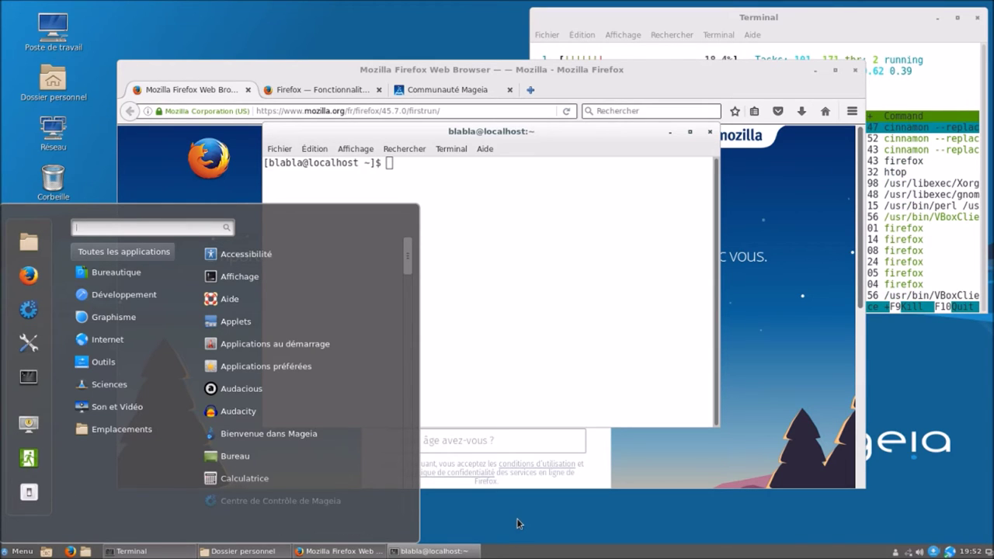
mouse_move(112, 282)
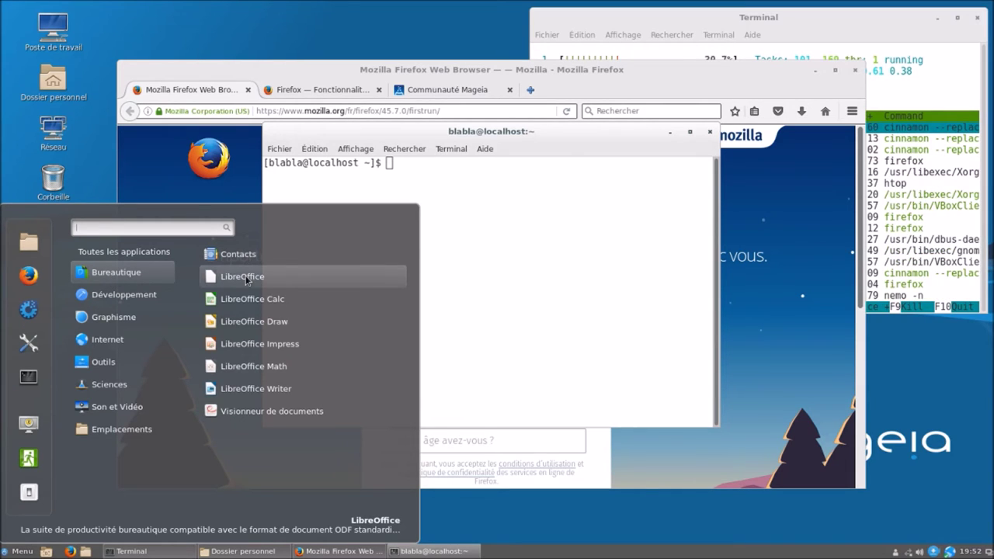
- Launch LibreOffice, close Firefox, and start a new blank Writer document
click(242, 277)
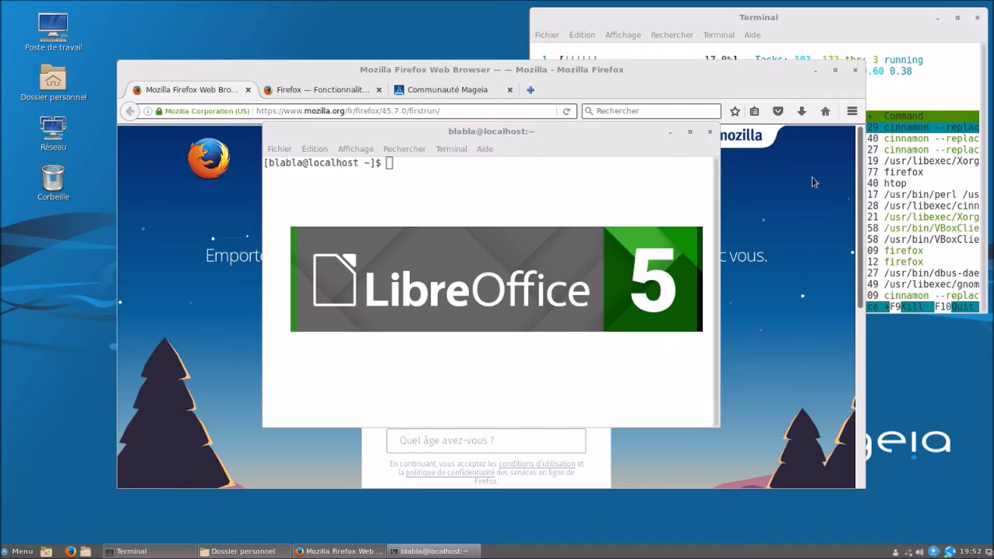
click(856, 71)
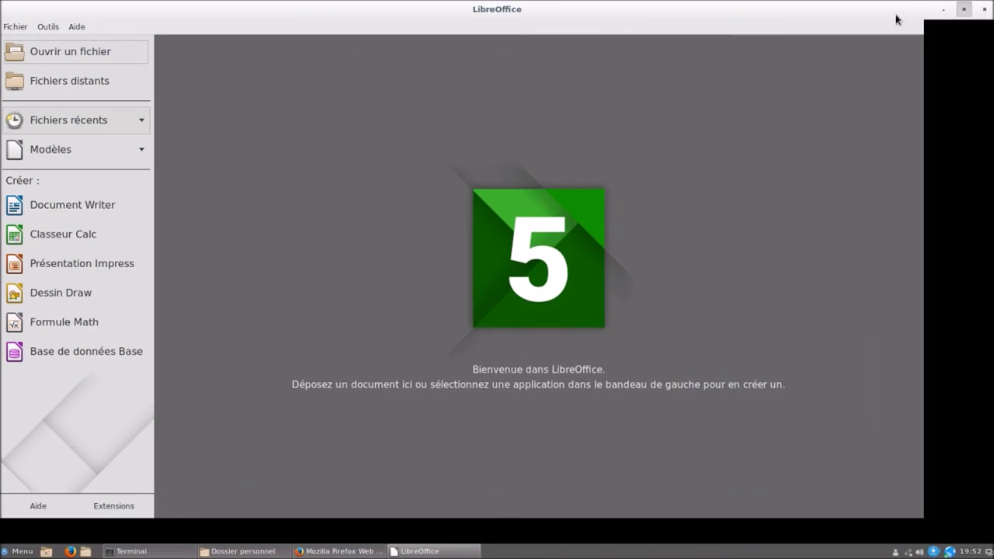
click(63, 209)
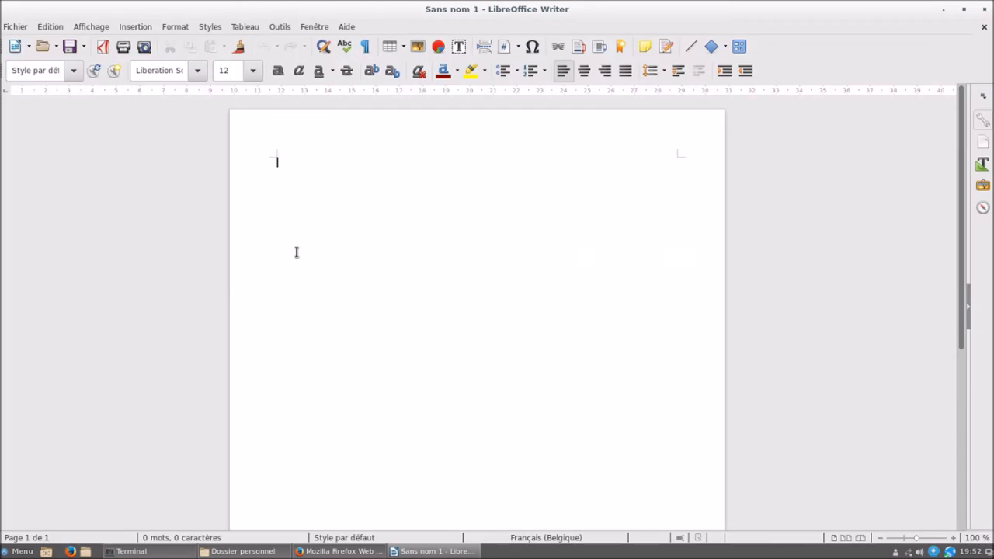
- Check the LibreOffice version (5.3.1.1) in the About box, then close the blank document
click(351, 29)
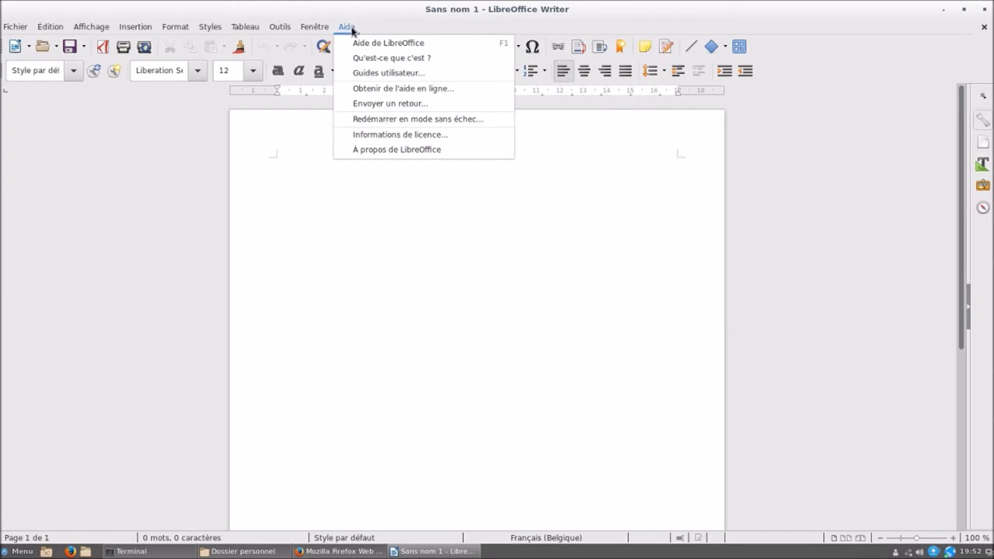
click(380, 153)
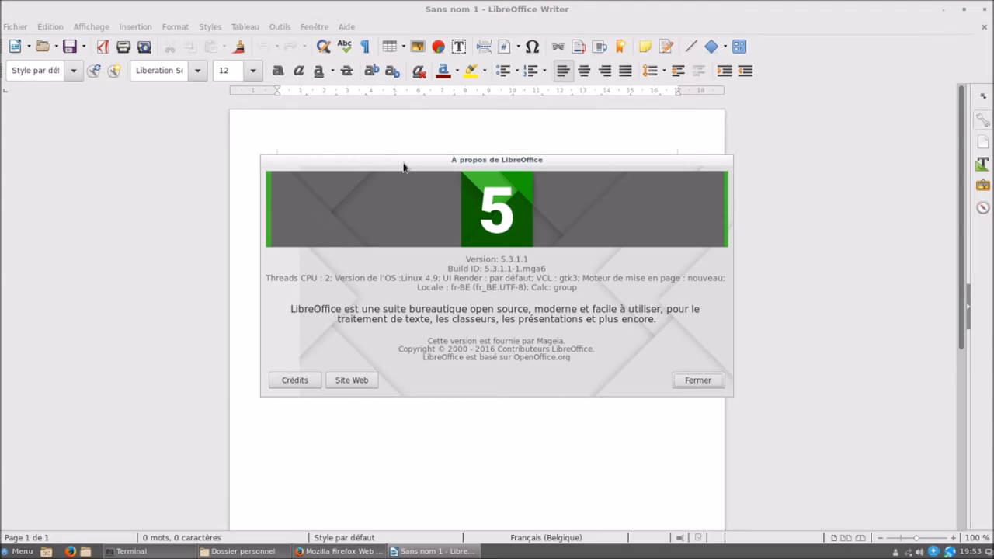
click(699, 380)
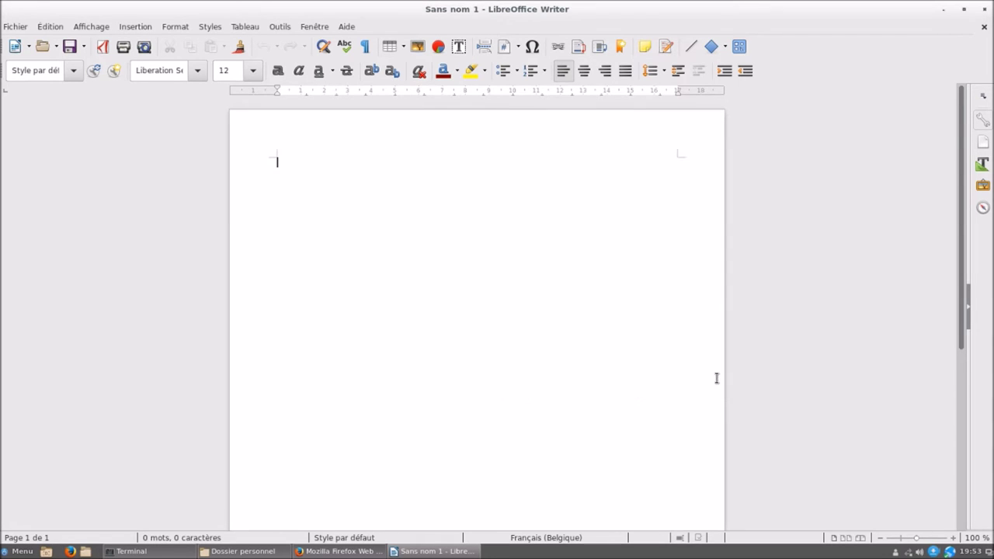
click(983, 9)
click(855, 71)
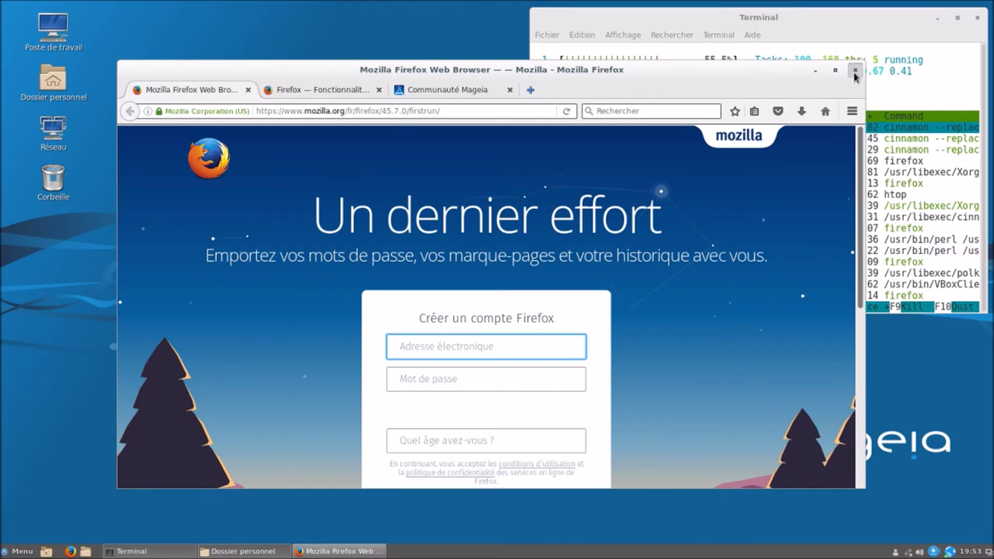
- Quit Firefox and the home folder, then start a system update and allow contacting the mirror
click(575, 304)
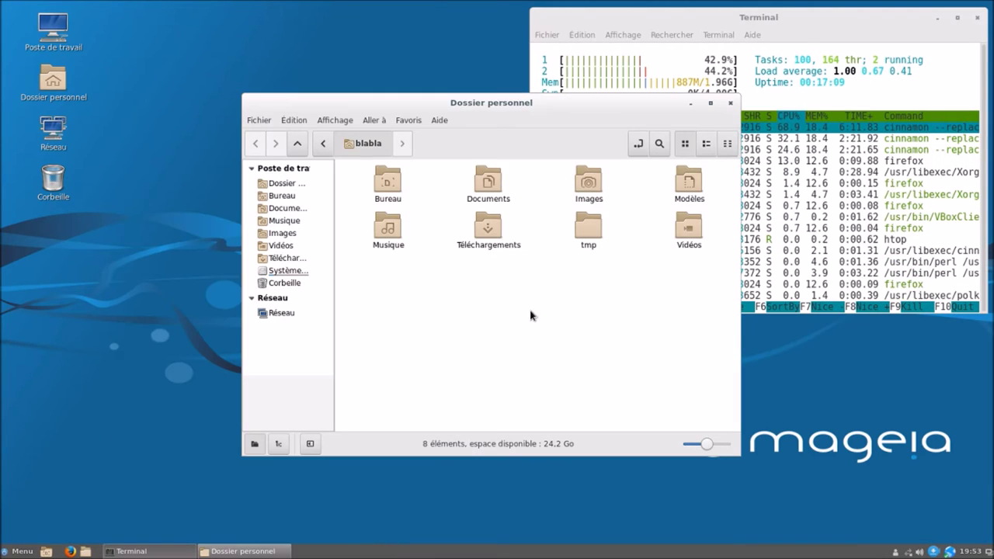
click(731, 103)
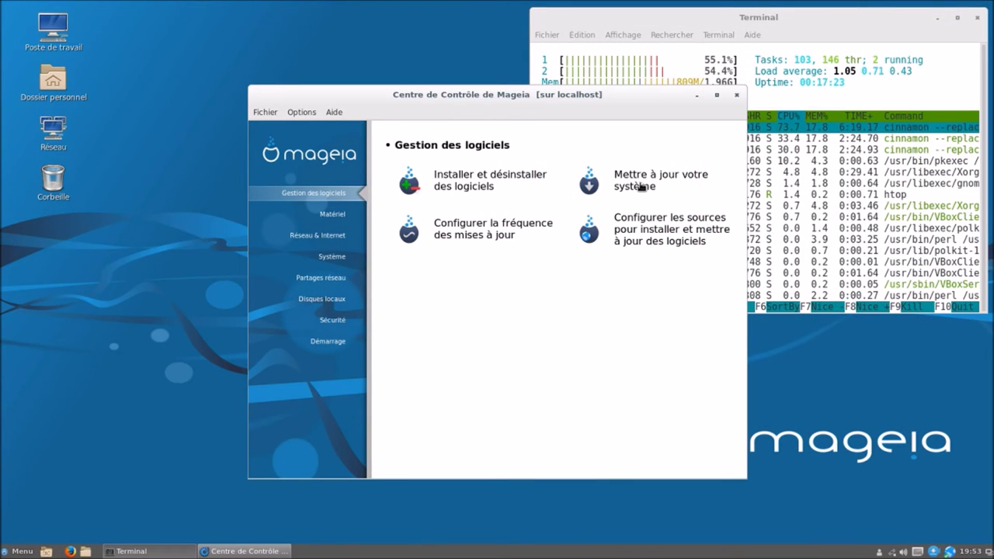
click(641, 186)
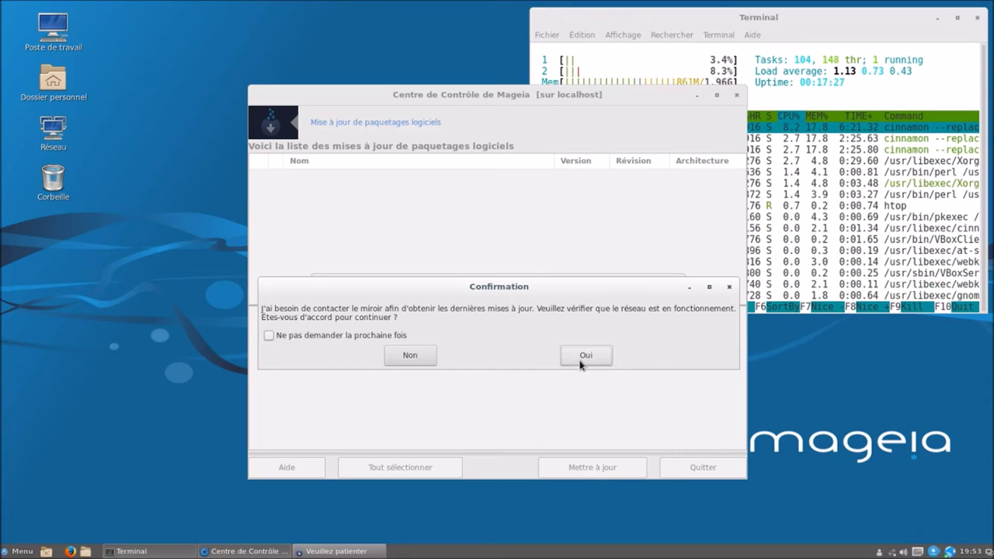
click(584, 357)
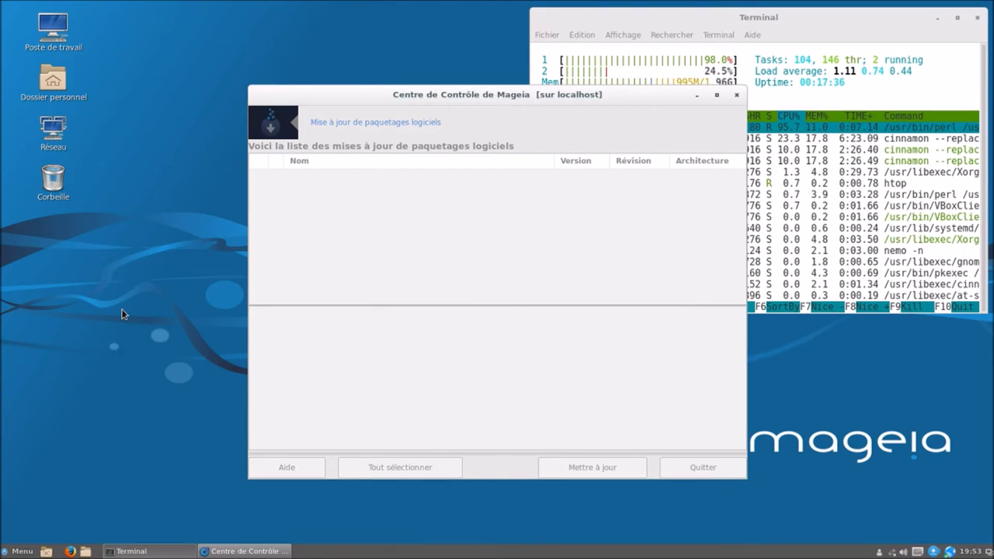
- Maximize the update window and scroll through the ticked list of pending package updates
click(717, 96)
scroll(417, 183, down, 2)
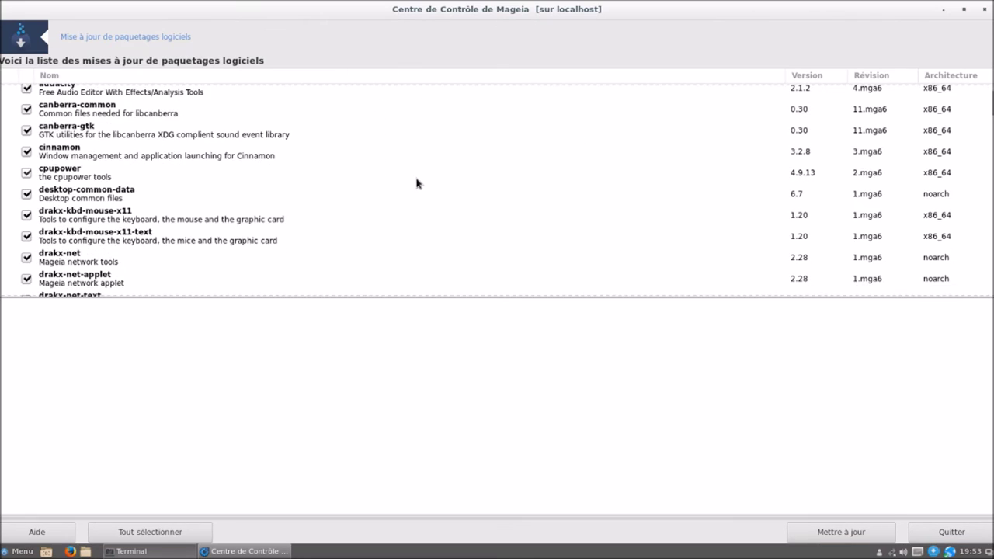
scroll(417, 183, down, 1)
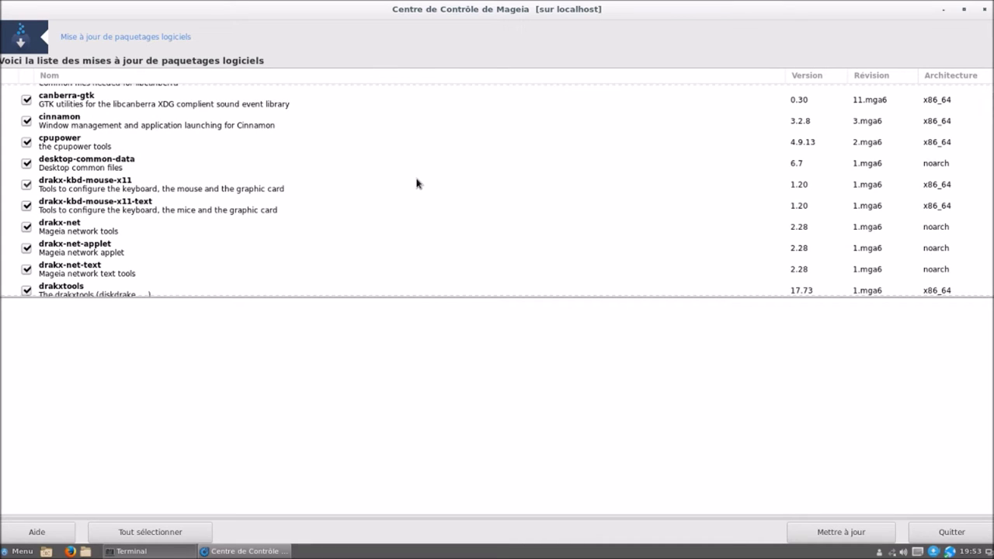
scroll(417, 183, down, 10)
scroll(417, 183, down, 8)
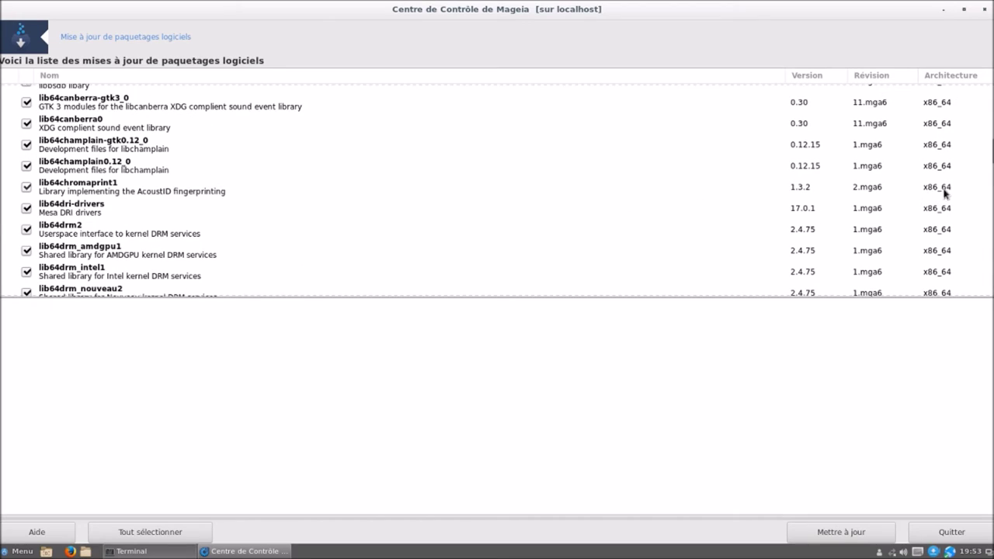
scroll(990, 156, down, 5)
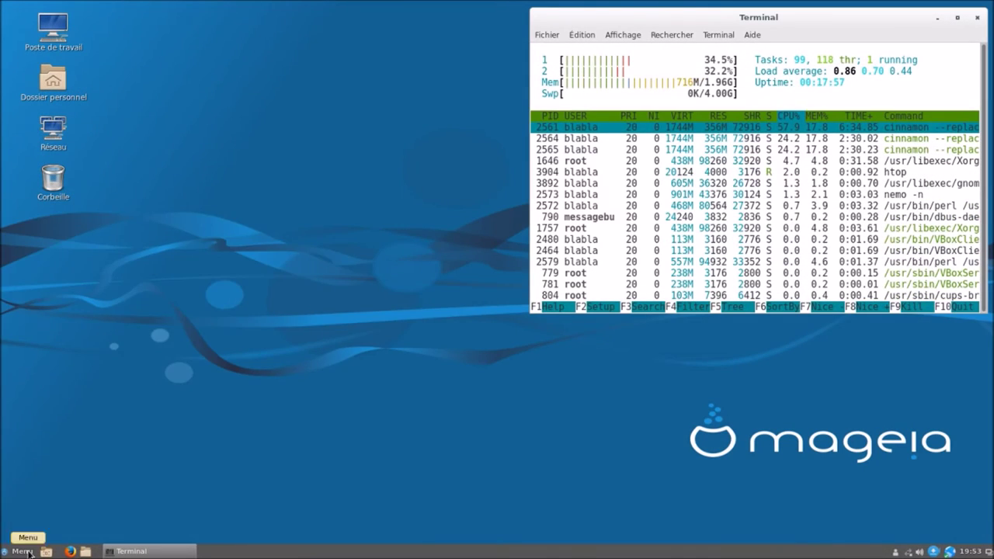
- Launch GIMP from the Graphisme category of the applications menu
click(15, 551)
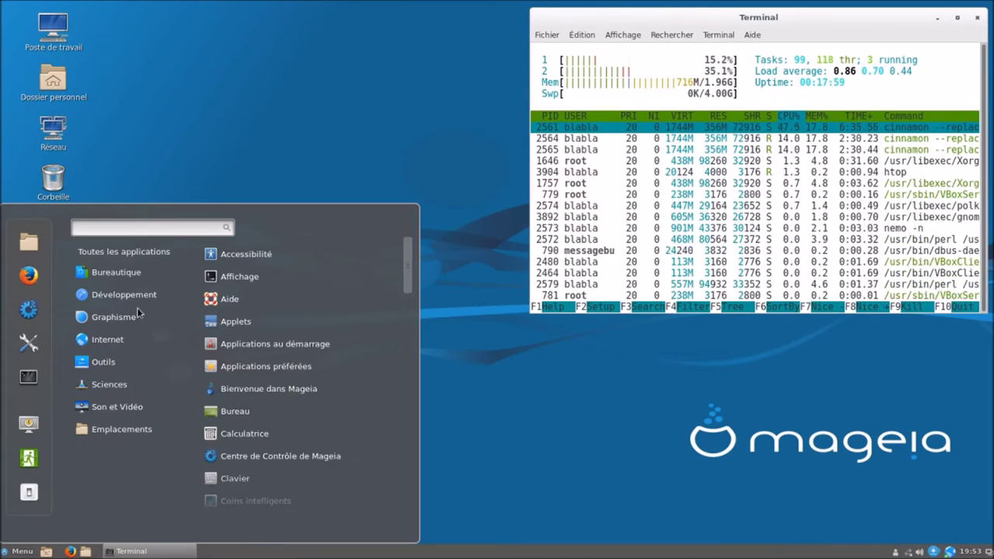
mouse_move(143, 305)
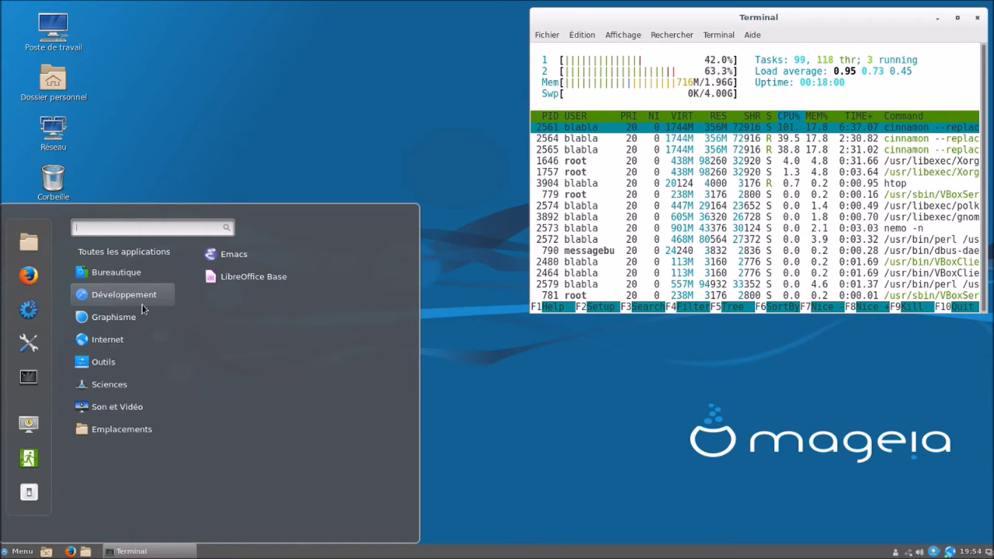
mouse_move(135, 323)
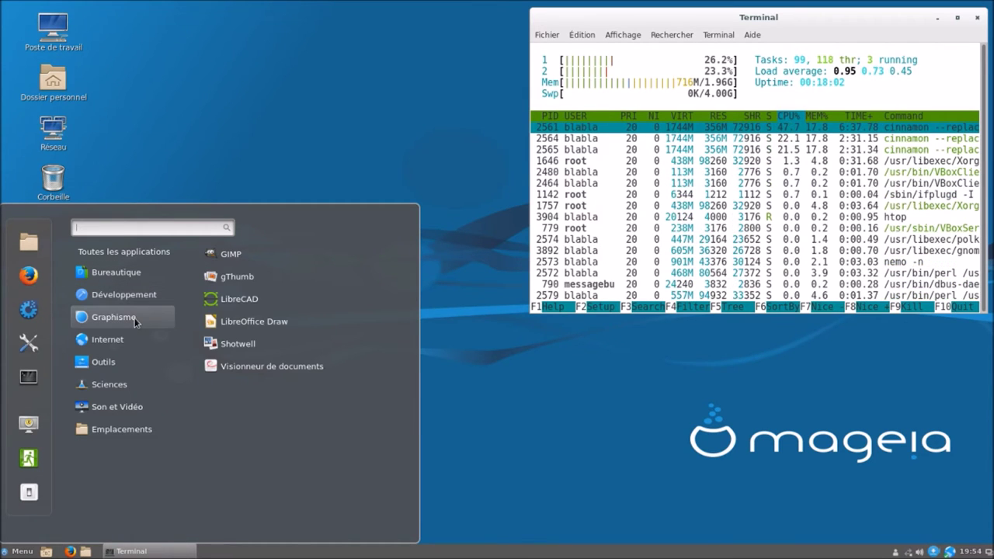
click(249, 258)
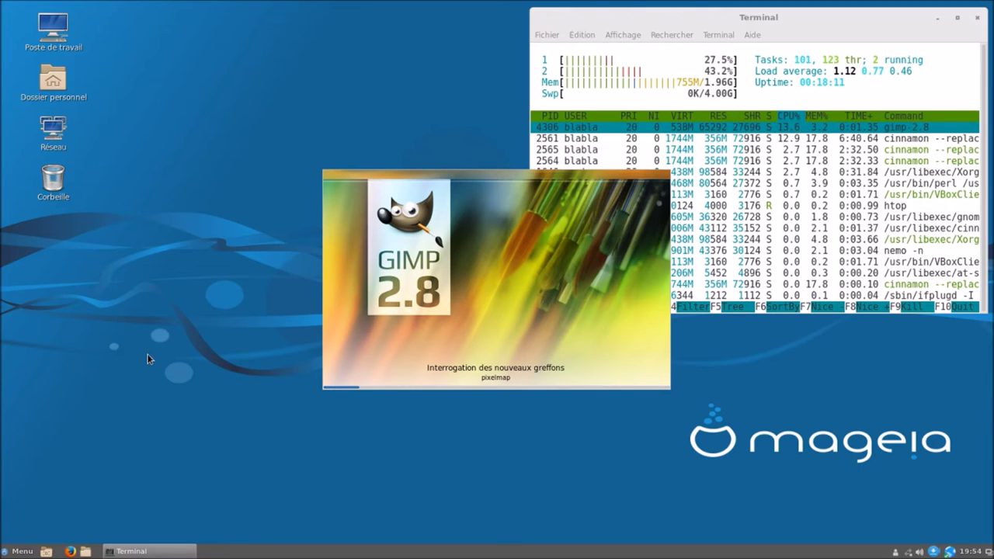
- Once GIMP loads, enable Fenêtres > Mode fenêtre unique
click(20, 552)
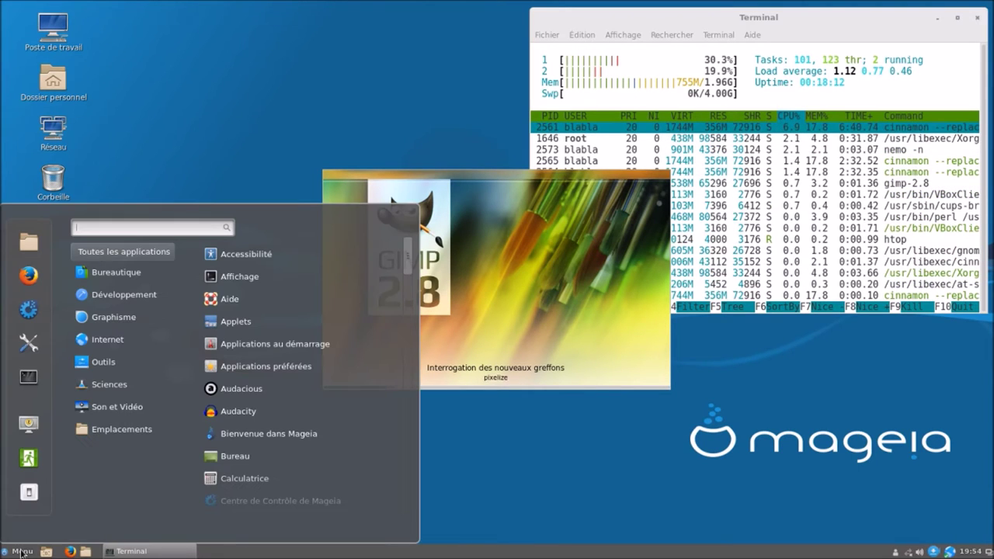
mouse_move(127, 322)
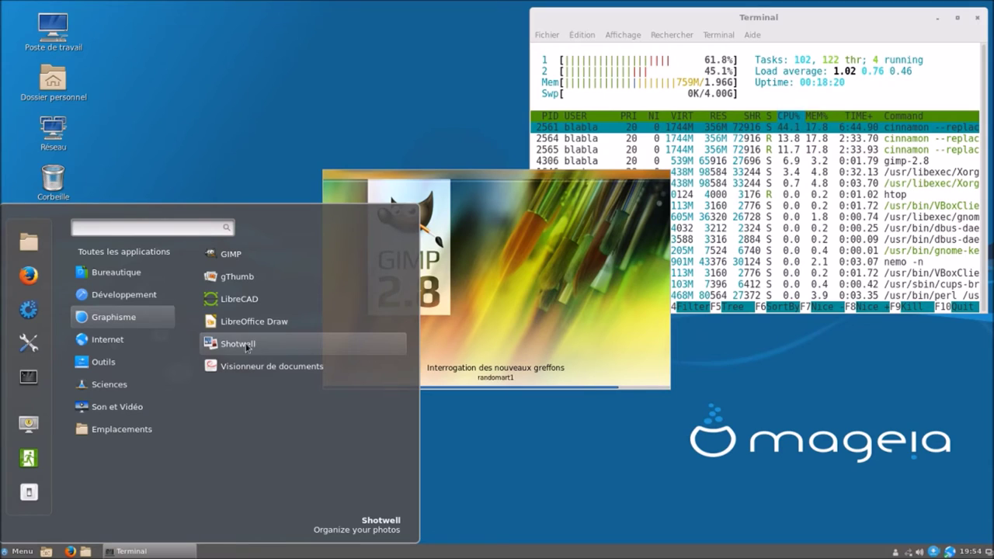
mouse_move(151, 337)
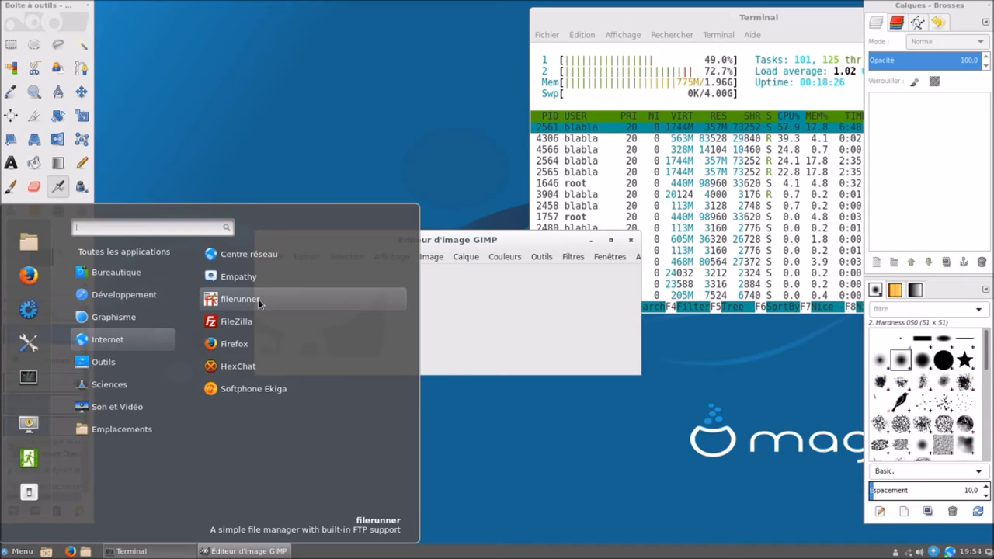
click(534, 241)
click(607, 257)
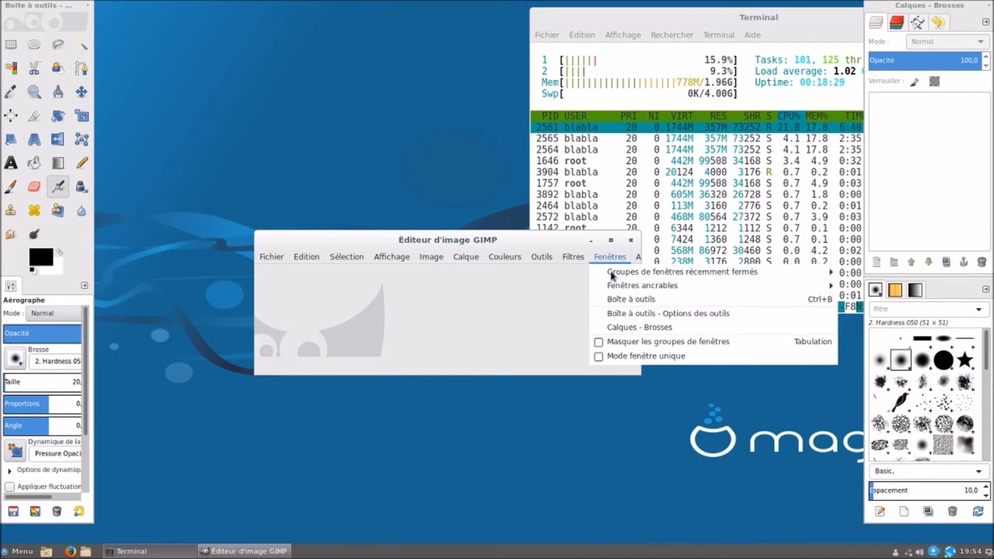
click(637, 356)
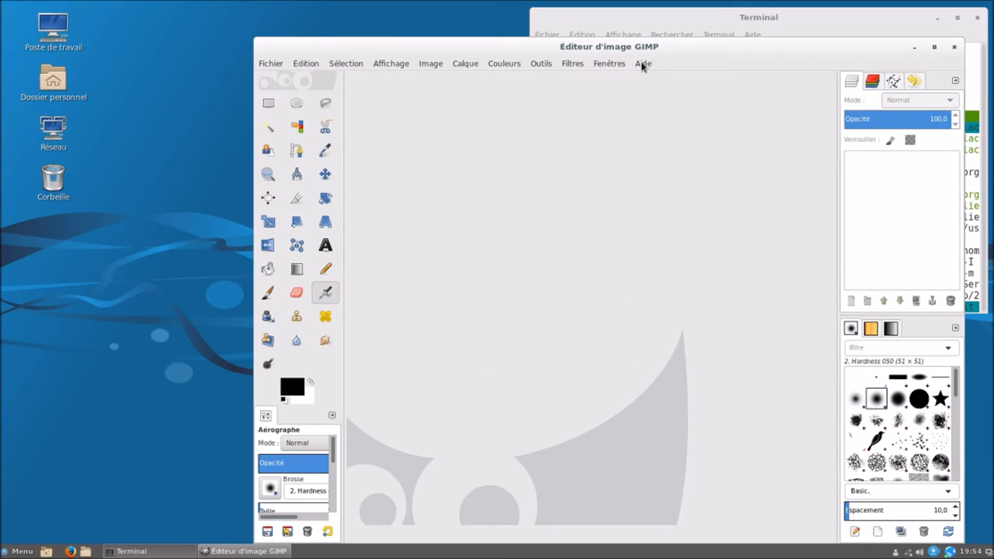
- Open Aide > À propos to show GIMP version 2.8.20
click(643, 66)
mouse_move(667, 167)
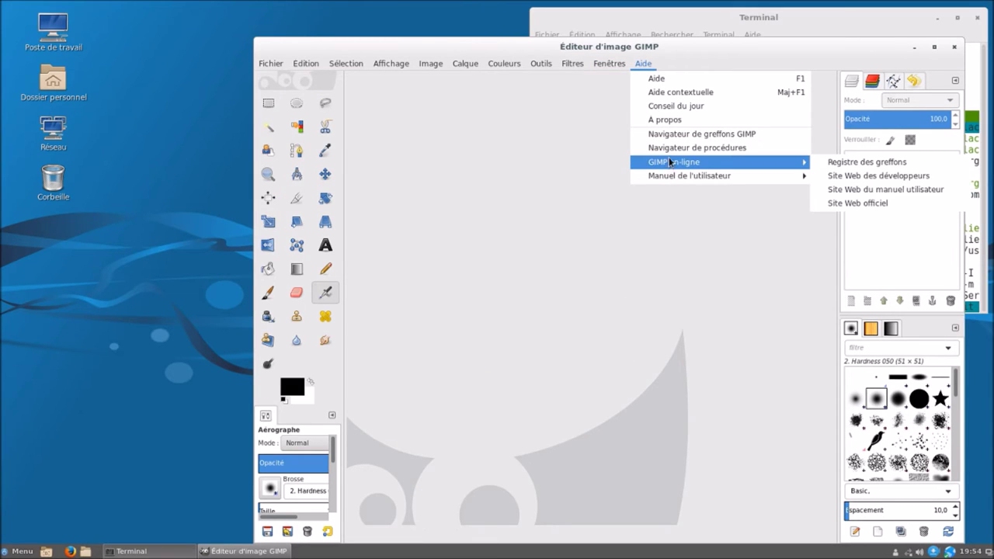
click(676, 118)
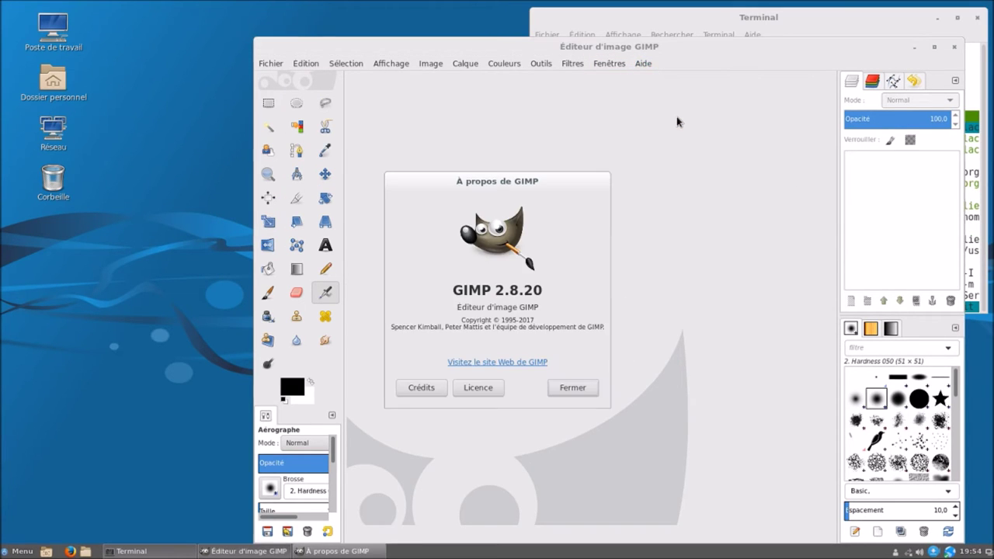
- Quit GIMP, then browse the Graphisme, Internet and Outils menu categories, scrolling the Outils list
click(556, 388)
click(953, 49)
click(21, 552)
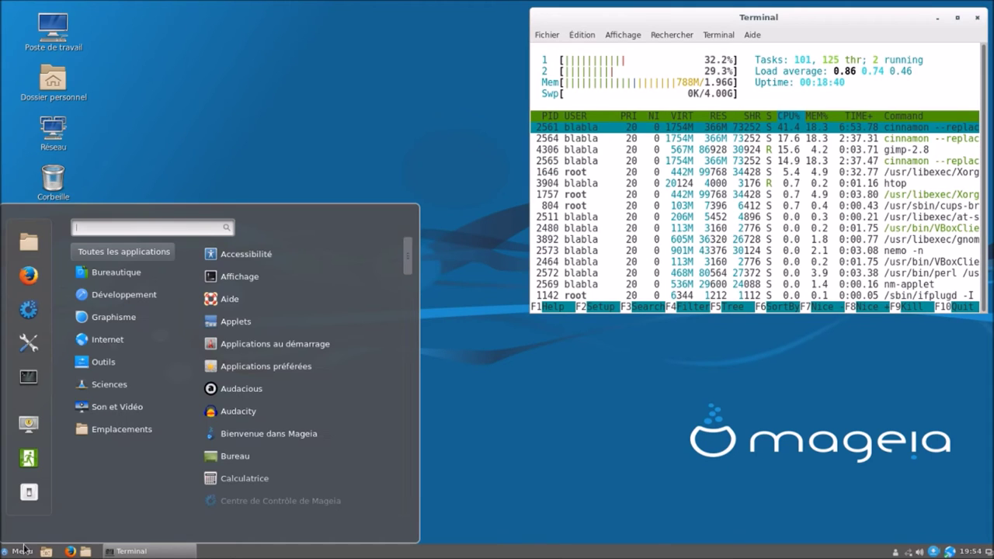
mouse_move(138, 317)
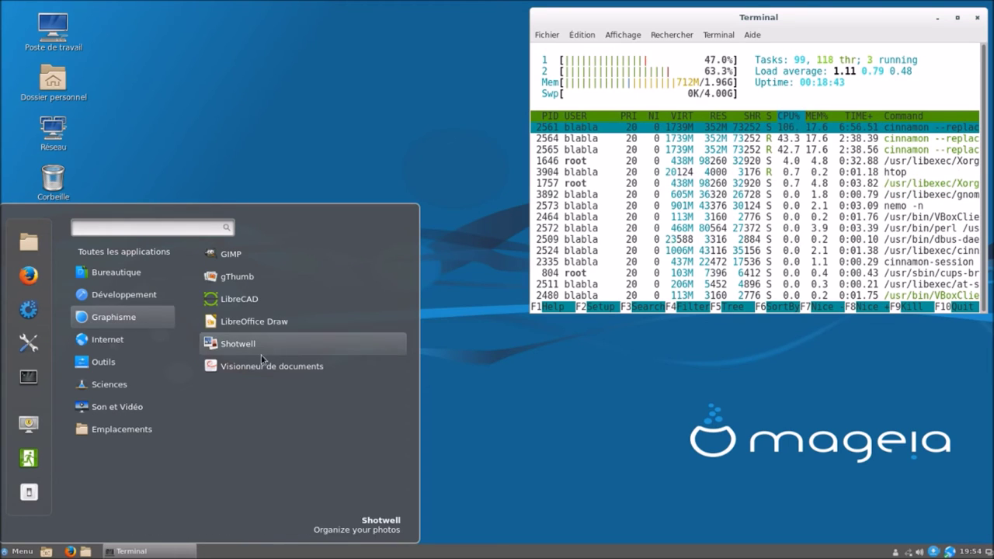
mouse_move(159, 346)
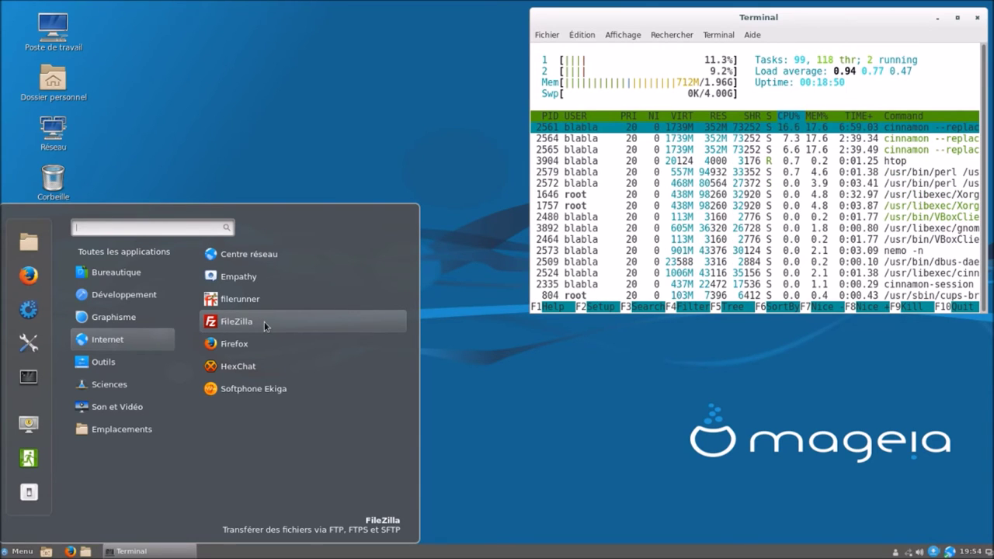
mouse_move(159, 364)
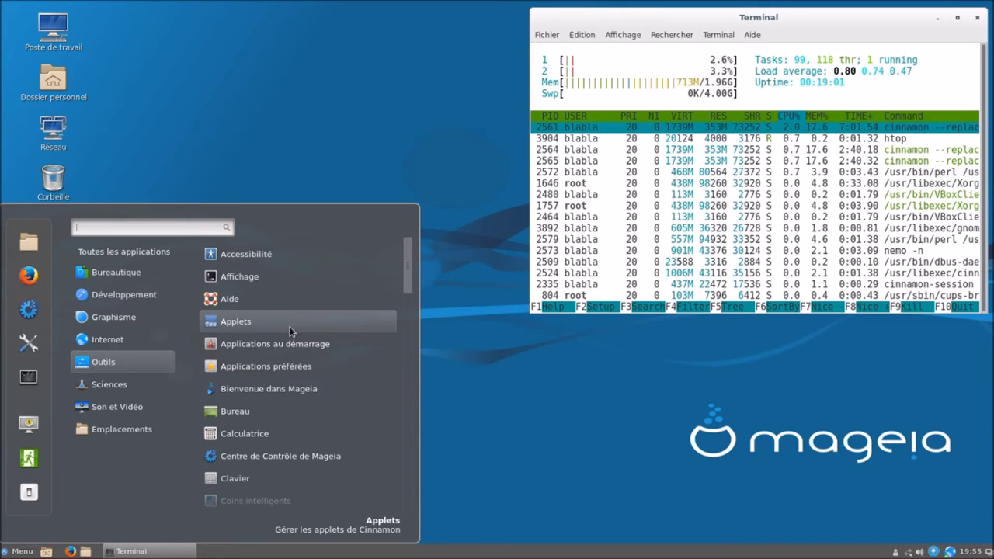
scroll(288, 331, down, 5)
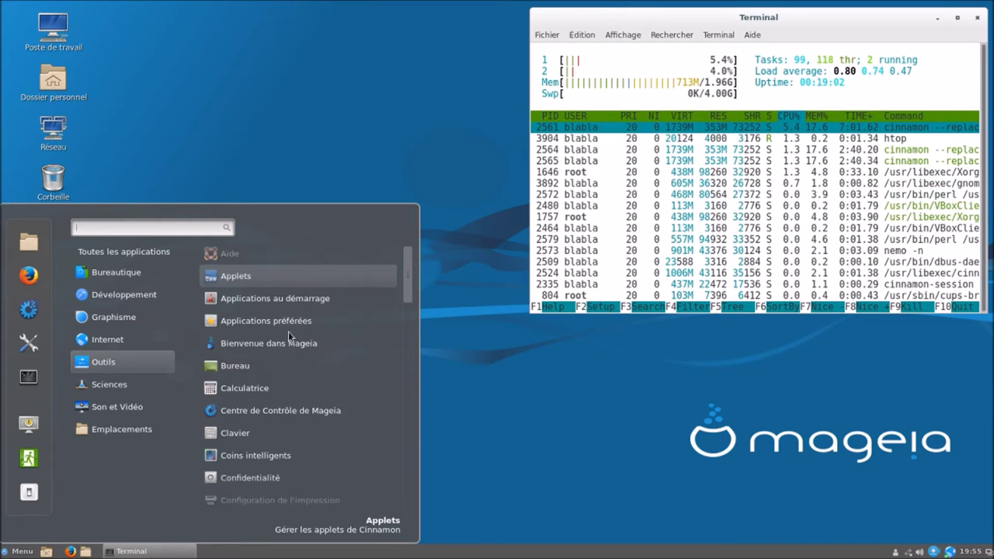
scroll(288, 331, down, 5)
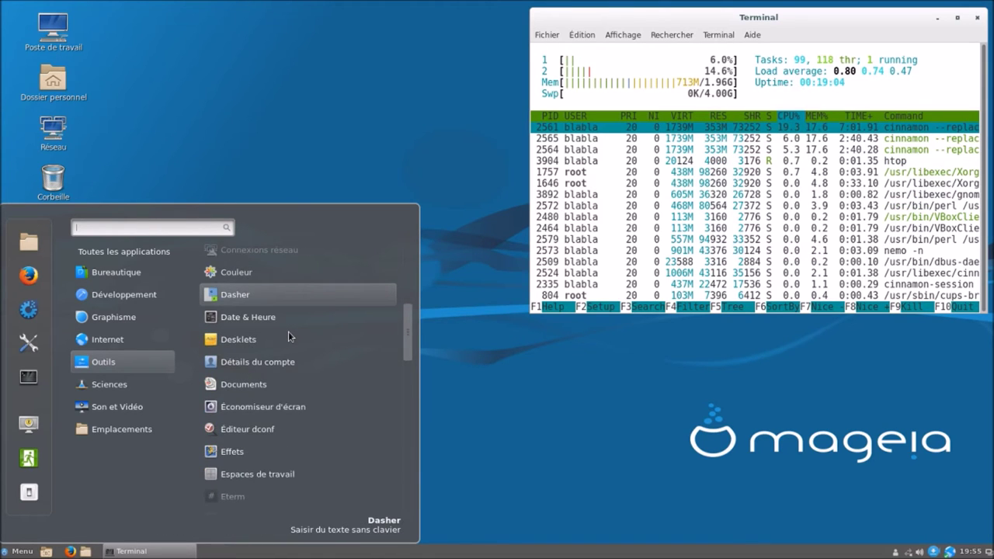
scroll(289, 331, down, 5)
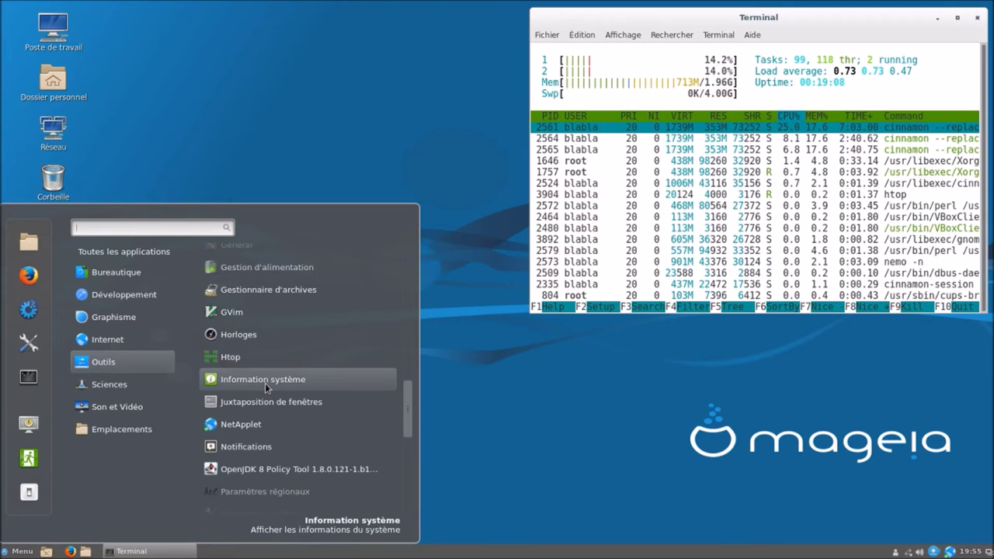
scroll(265, 383, down, 4)
scroll(265, 383, up, 3)
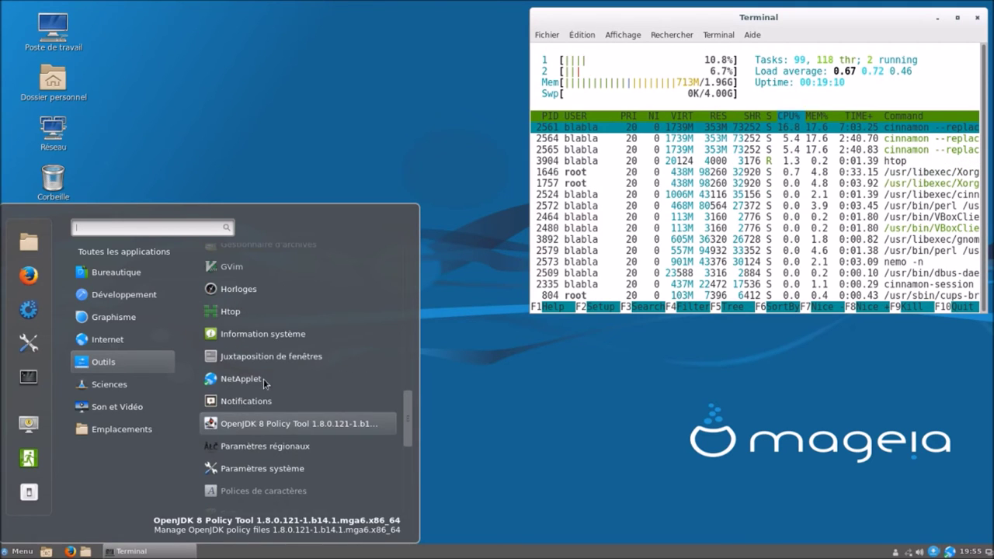
- Open and close the system information tool, dismiss the menu, and read htop's 720M memory use
click(267, 338)
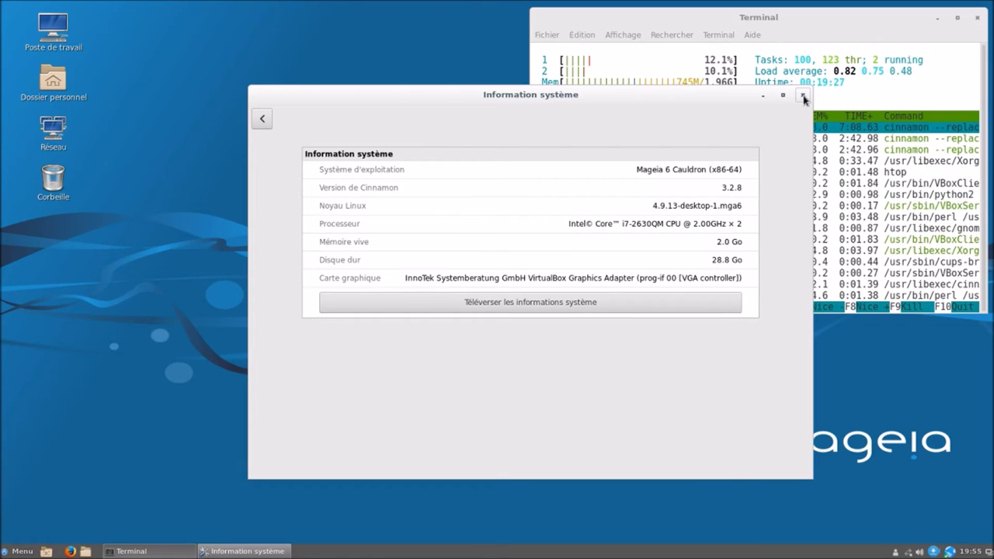
key(alt+F4)
click(4, 552)
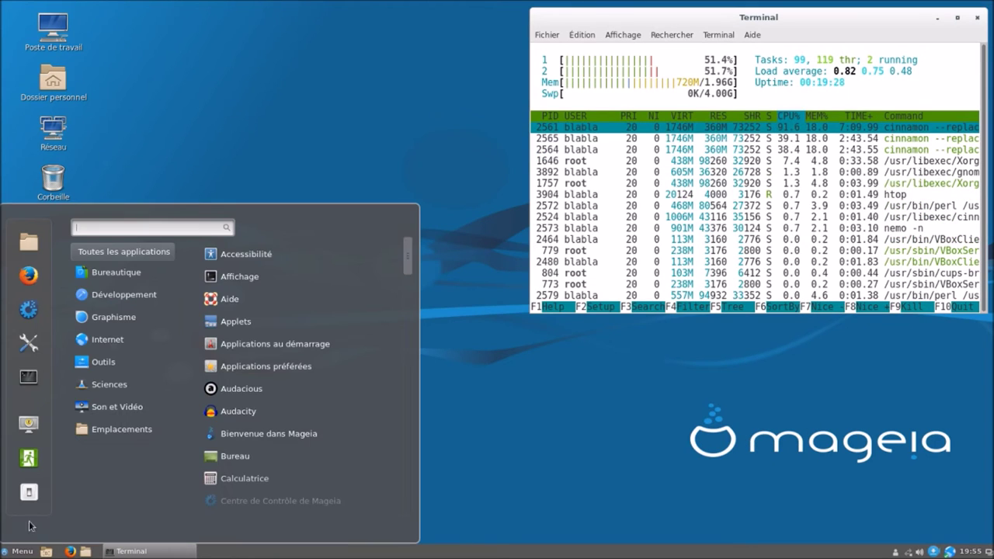
mouse_move(120, 393)
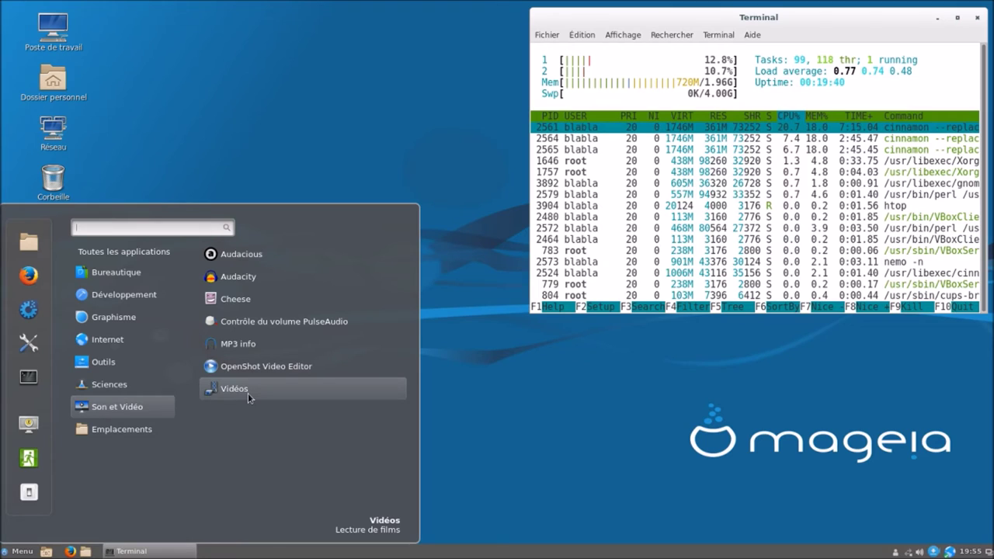
click(527, 391)
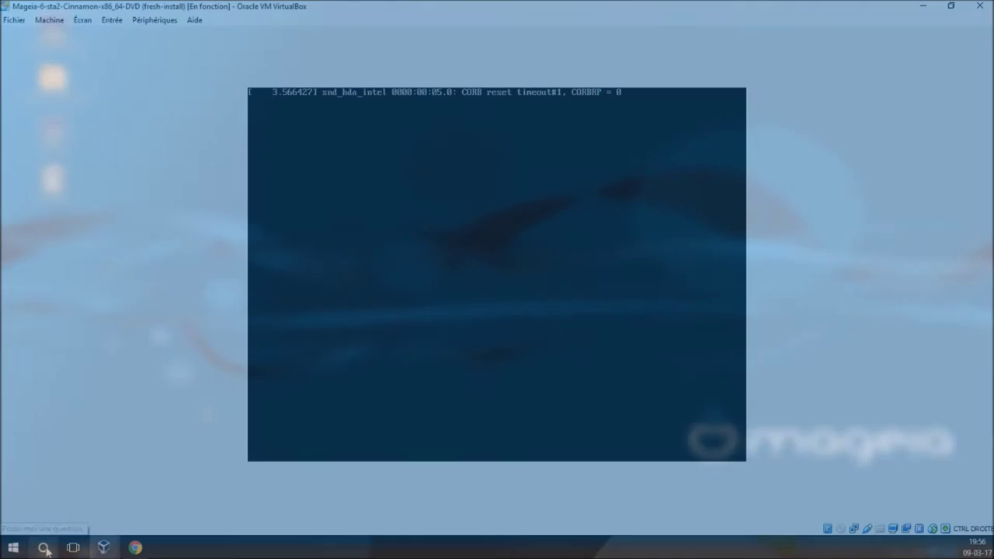
- Open Bloc-notes via a 'bloc' search, note 'Cinnamon: 710Mio', and minimize it
click(45, 548)
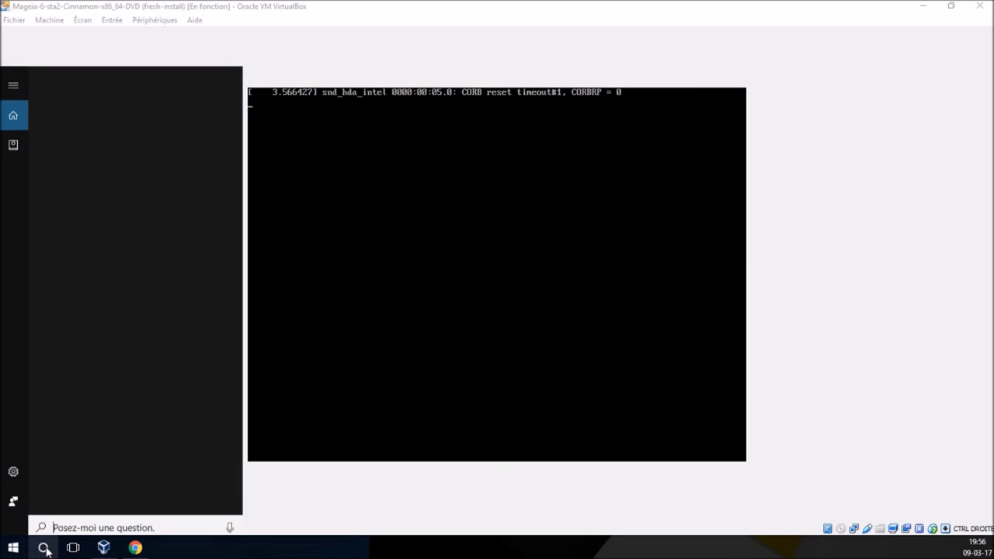
text(bloc)
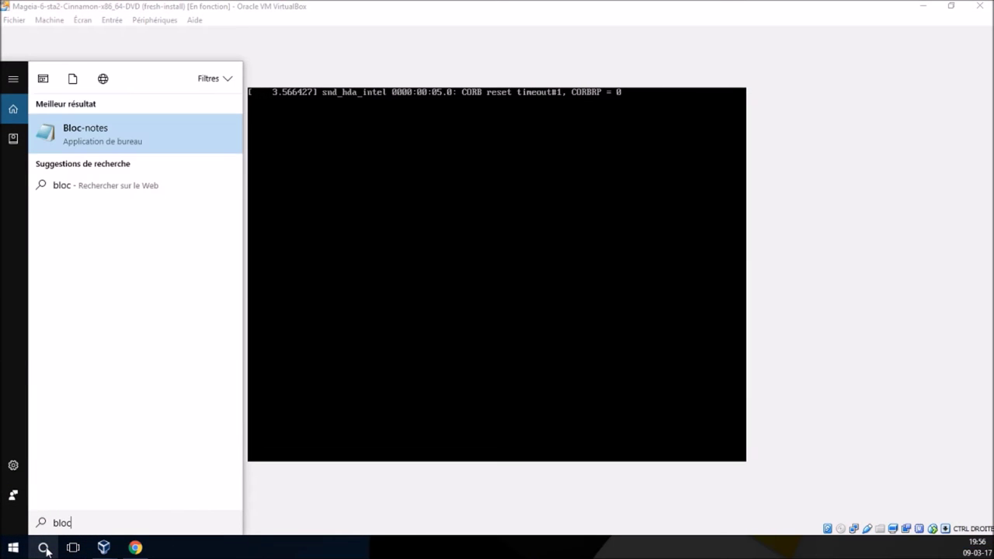
click(68, 133)
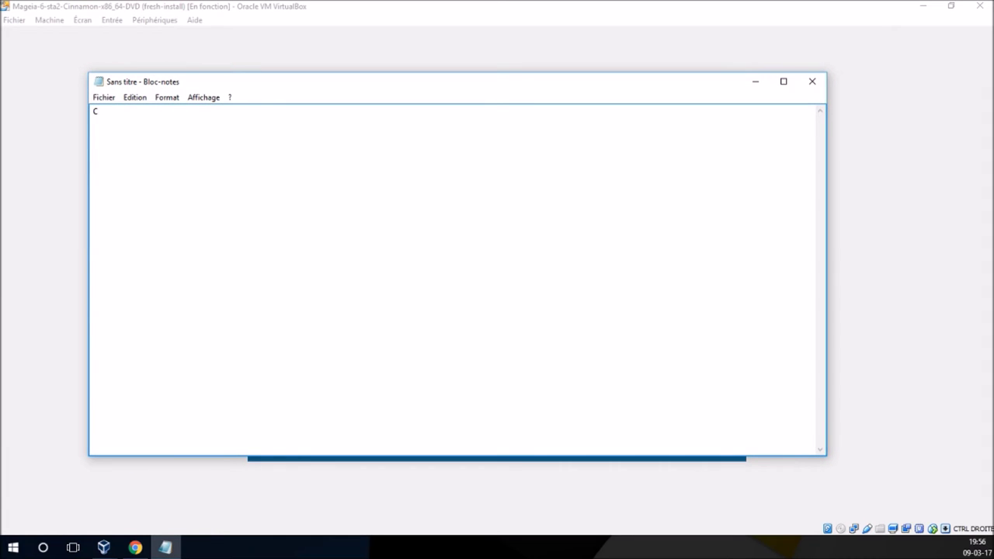
text(Cinnamon:)
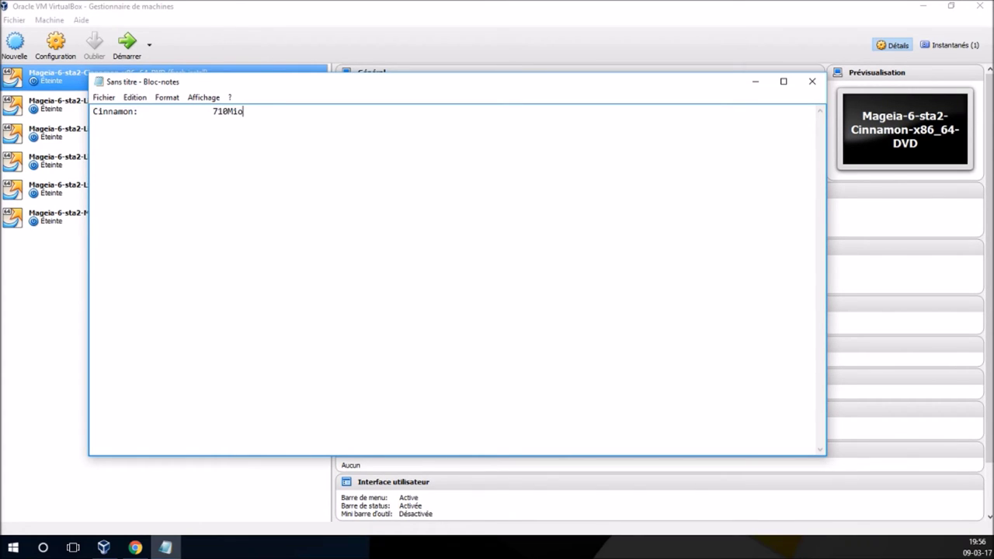
click(755, 81)
- Start the Mageia-6-sta2-LiveDVD-GNOME VM and log in with the user's password
click(129, 103)
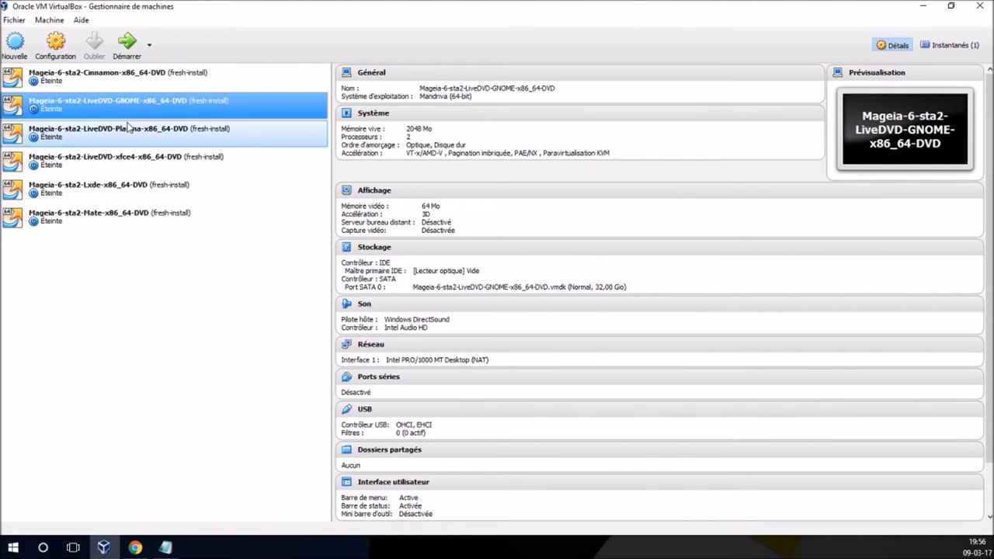
click(127, 42)
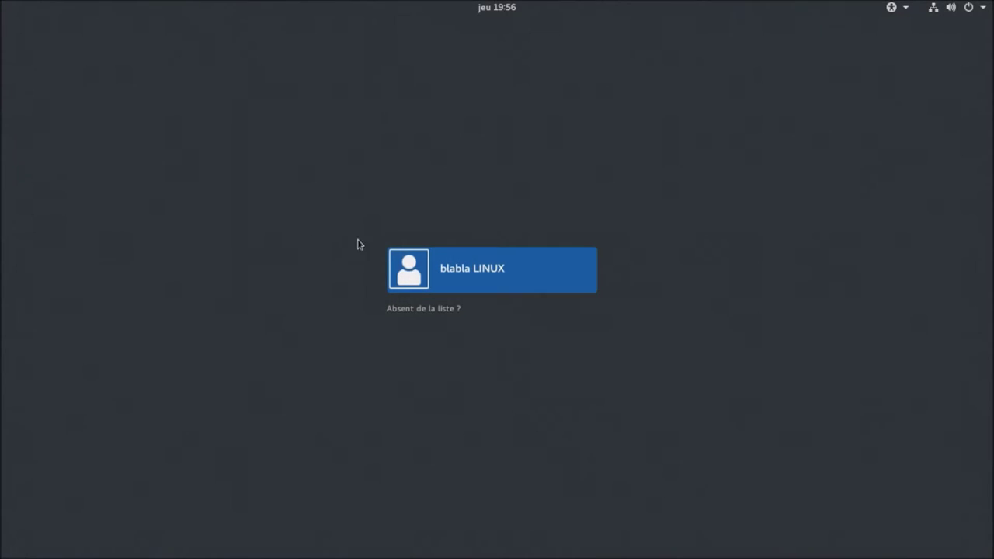
click(455, 273)
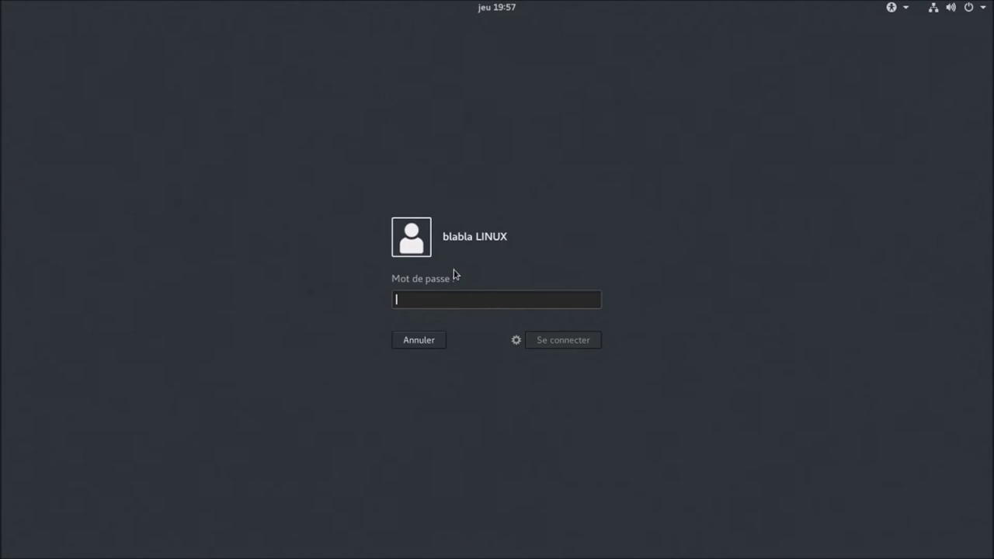
text(••)
key(Return)
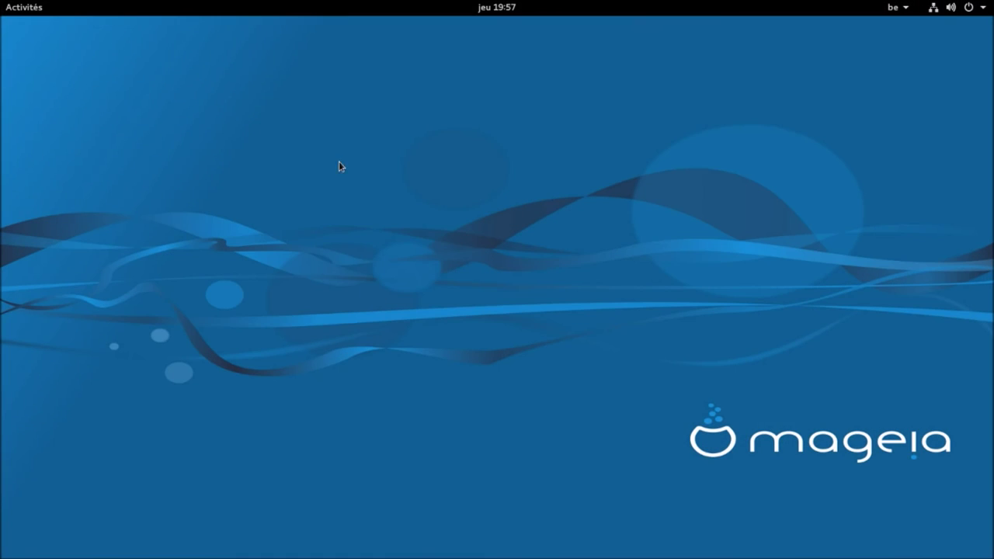
click(25, 8)
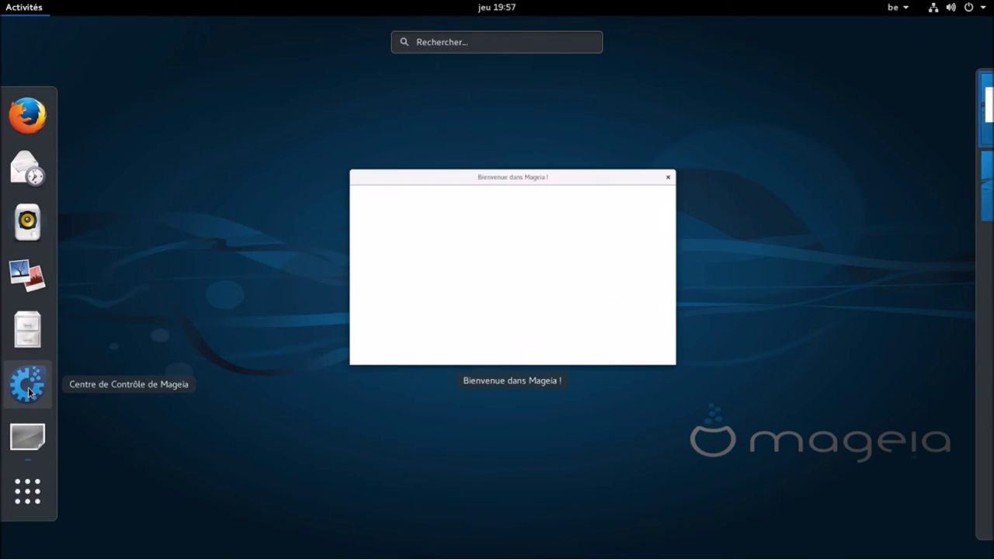
- Drag the 'Bienvenue dans Mageia !' welcome window to the centre and close it with Fermer
click(382, 169)
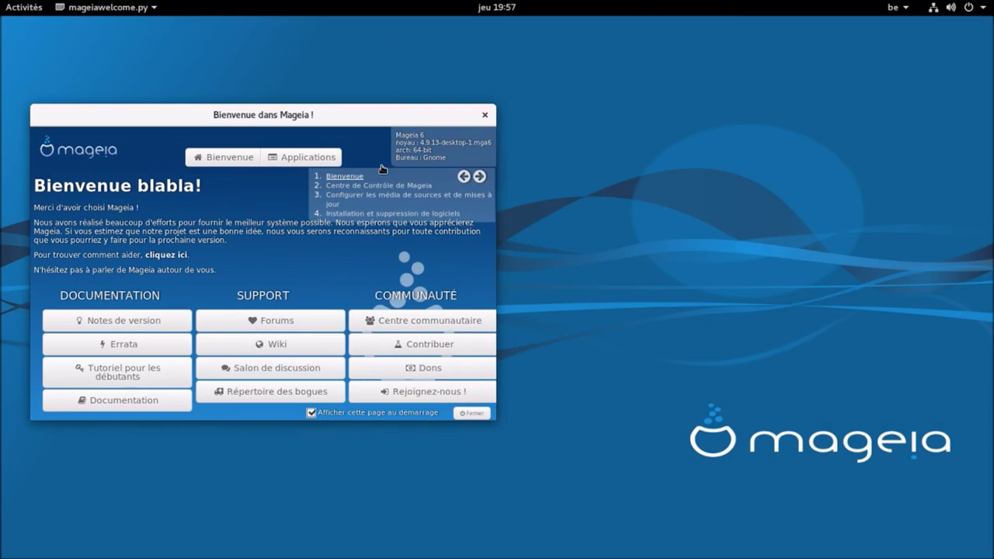
drag(373, 115, 641, 99)
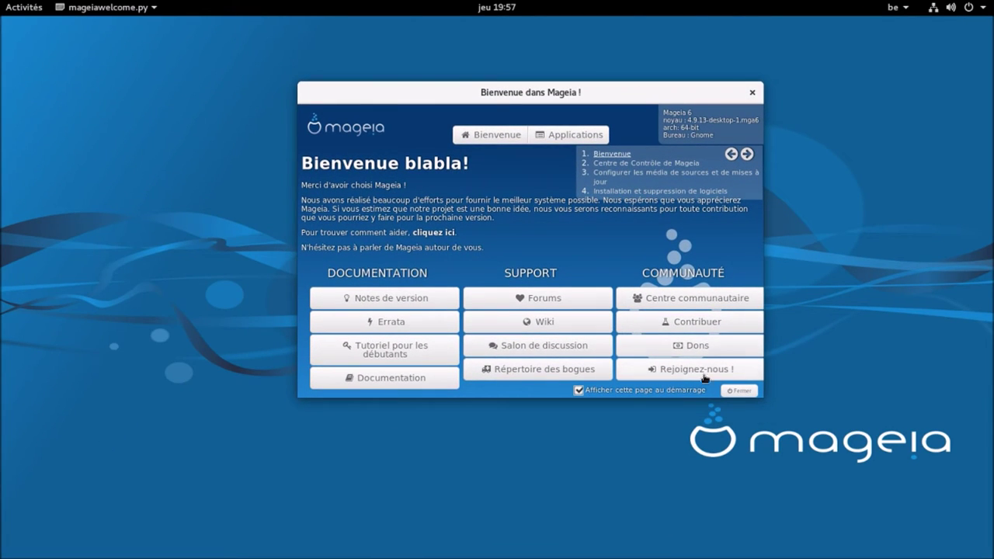
click(739, 391)
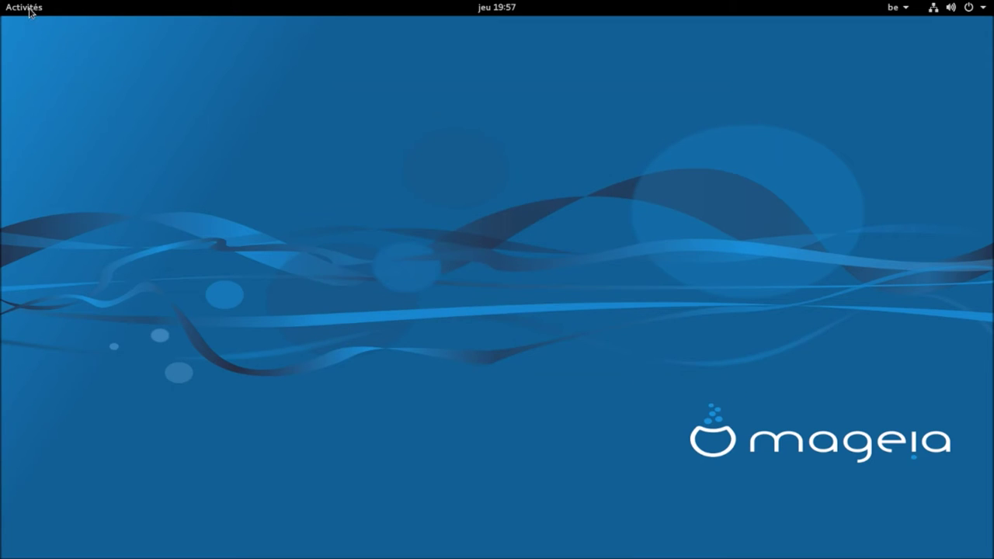
click(28, 11)
- Open the Control Center as administrator and launch 'Installer et désinstaller des logiciels'
click(29, 421)
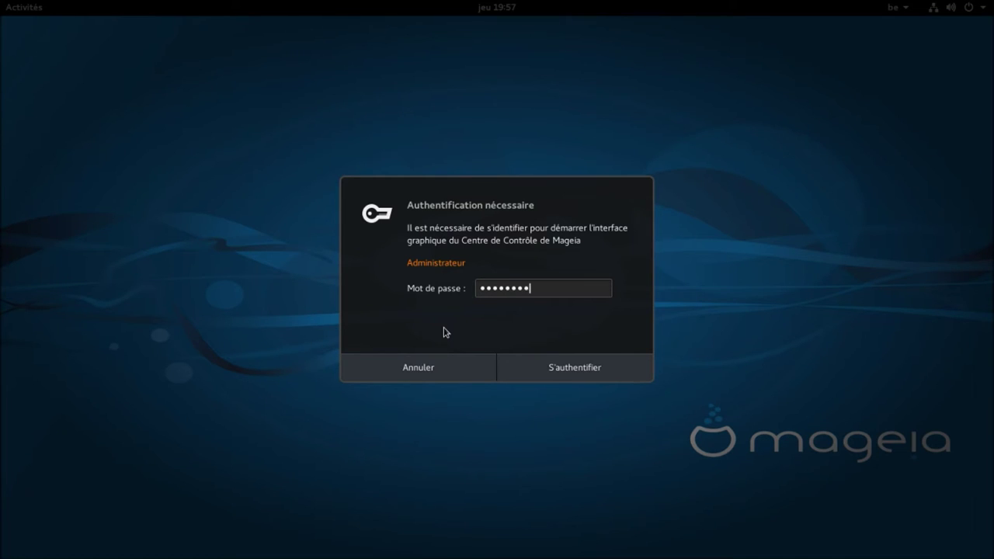
key(Return)
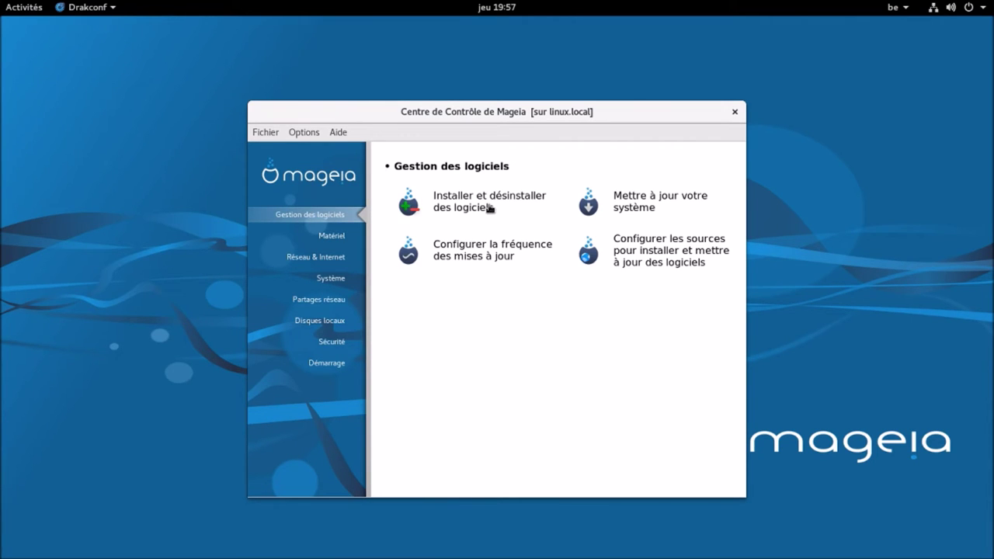
click(490, 208)
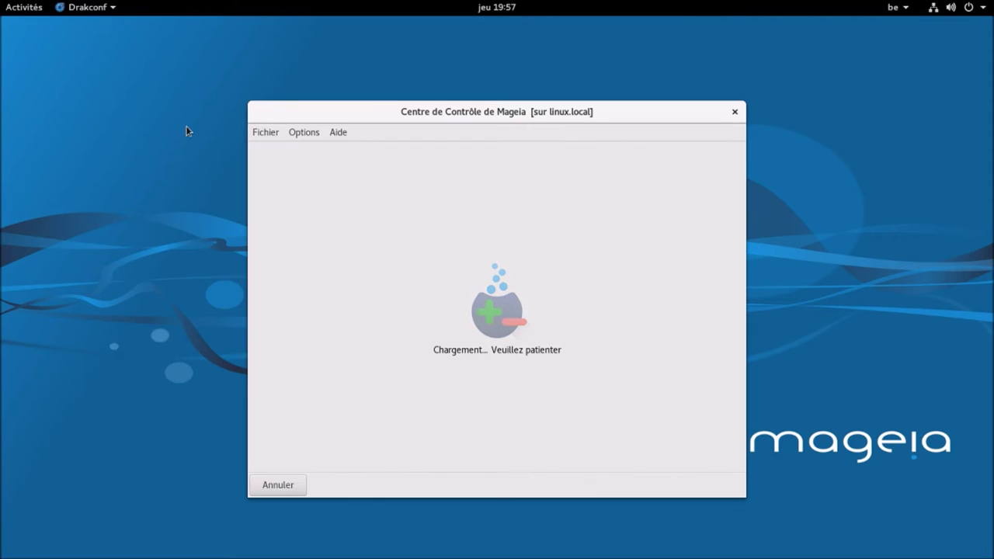
- Show the full applications grid in Activités and start a search by name
click(25, 8)
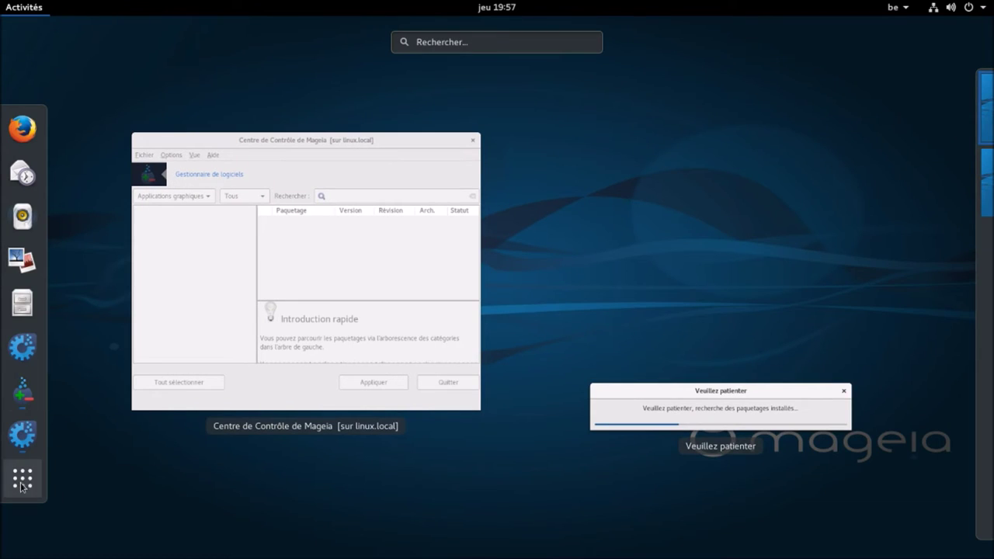
click(21, 483)
click(519, 44)
- Open Moniteur système via a 'mo' search, read 1,1 of 2,0 Gio memory under Ressources, then close it
text(mo)
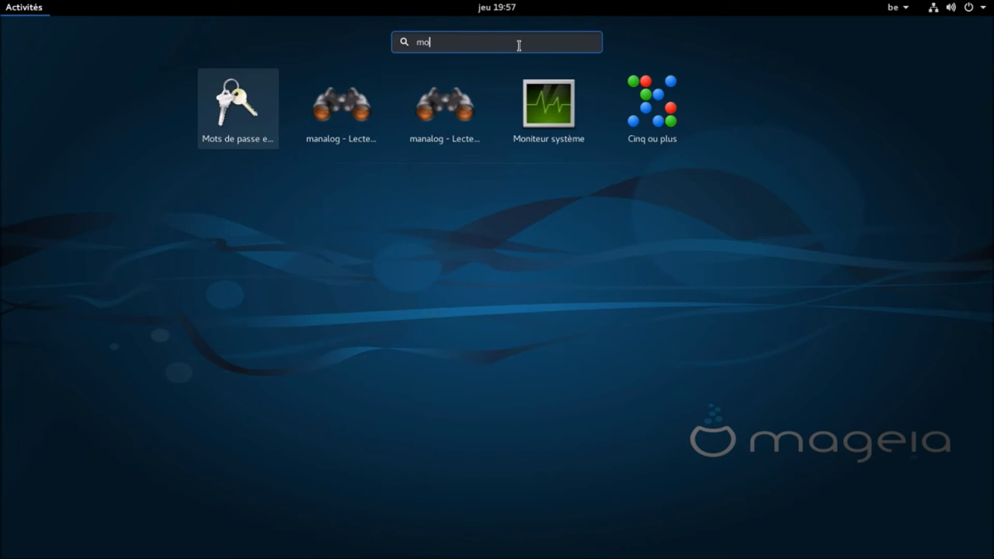
click(569, 119)
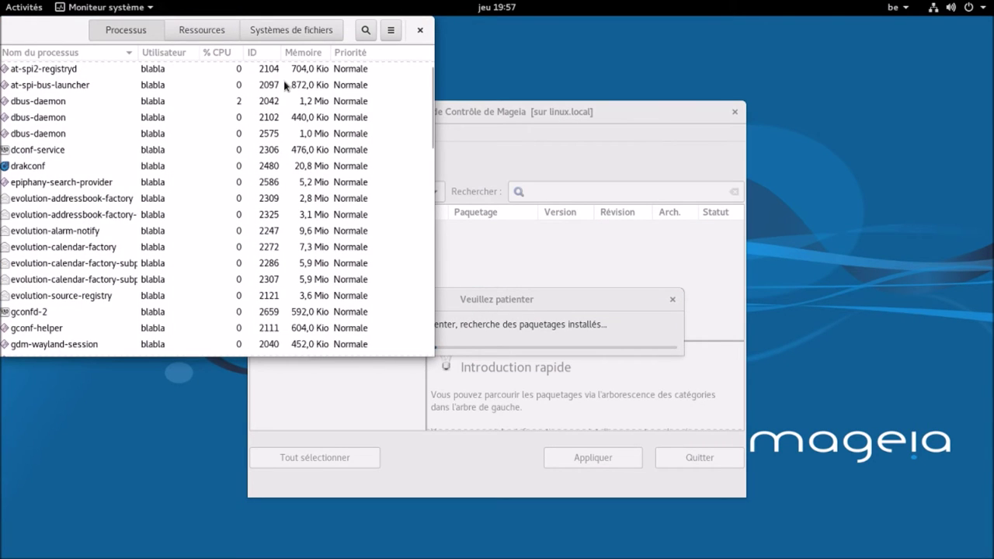
click(197, 35)
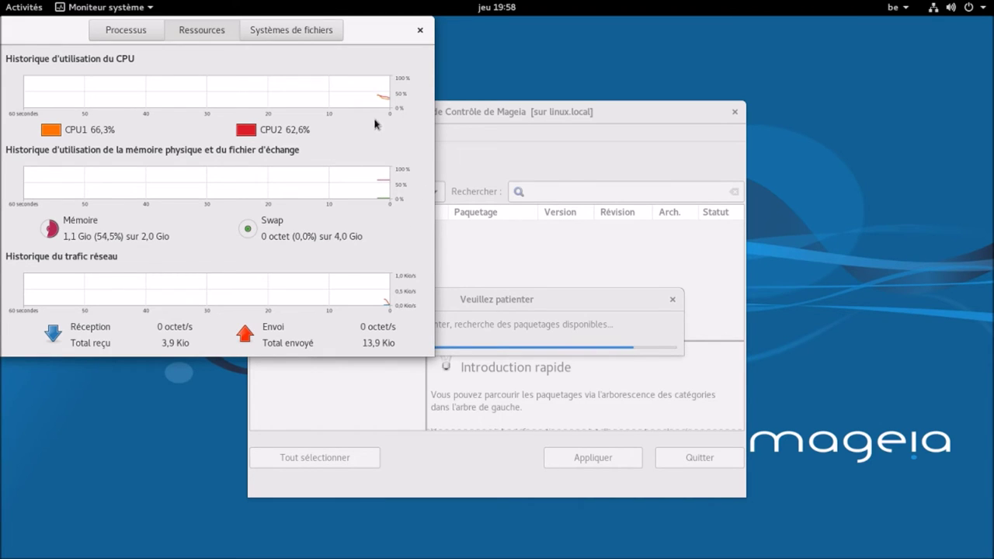
click(420, 32)
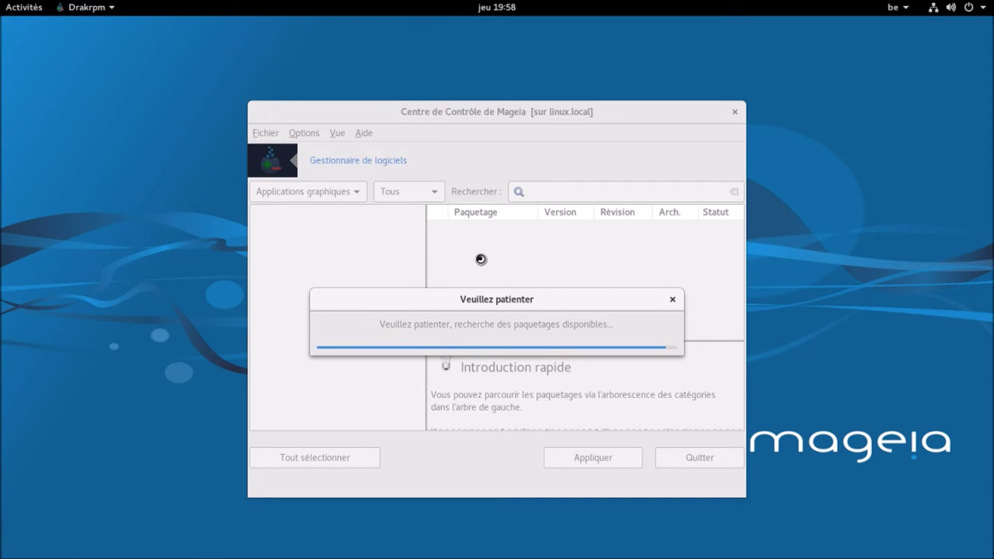
- Search for htop and install the x86_64 htop 2.0.1 package, accepting the warning and confirmation
click(605, 194)
text(htop)
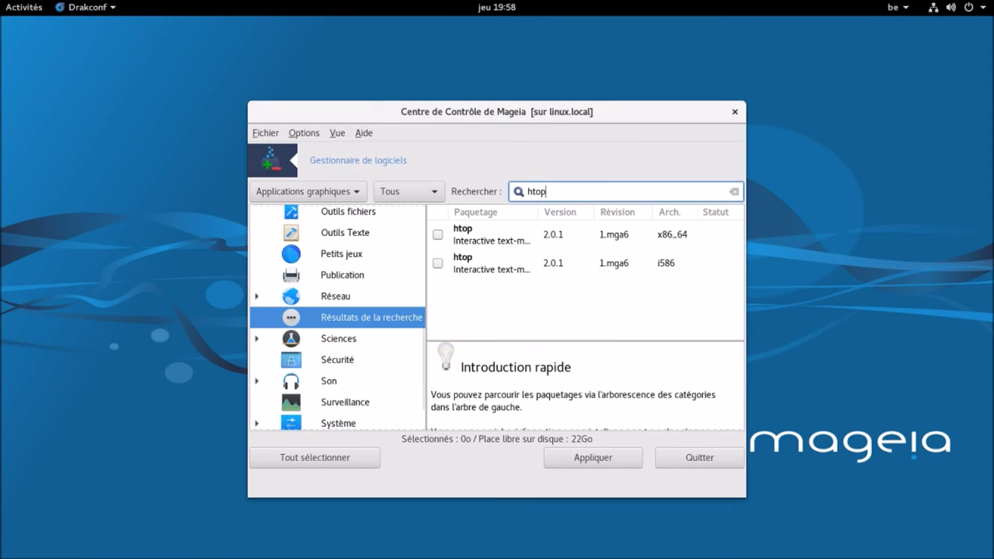
click(437, 234)
click(514, 349)
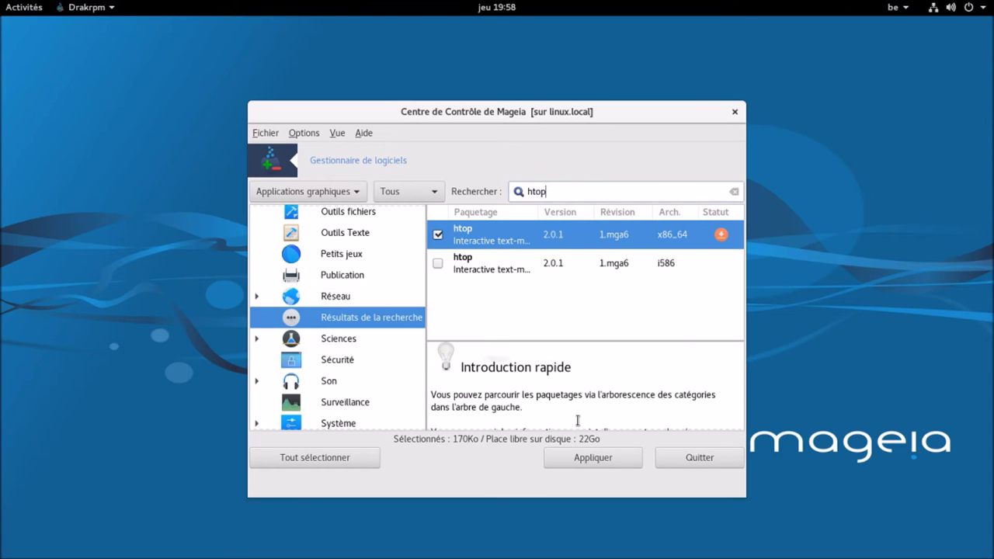
click(602, 461)
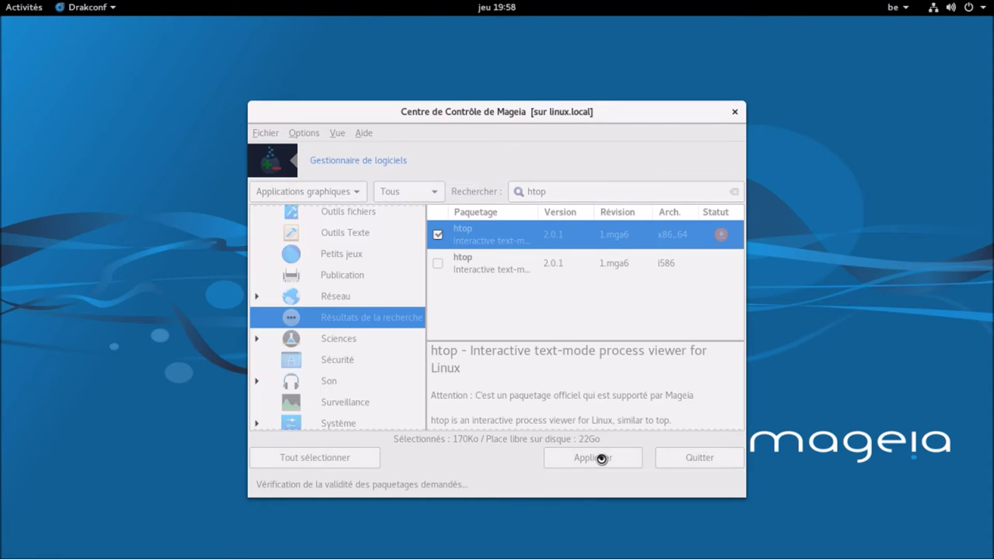
click(575, 434)
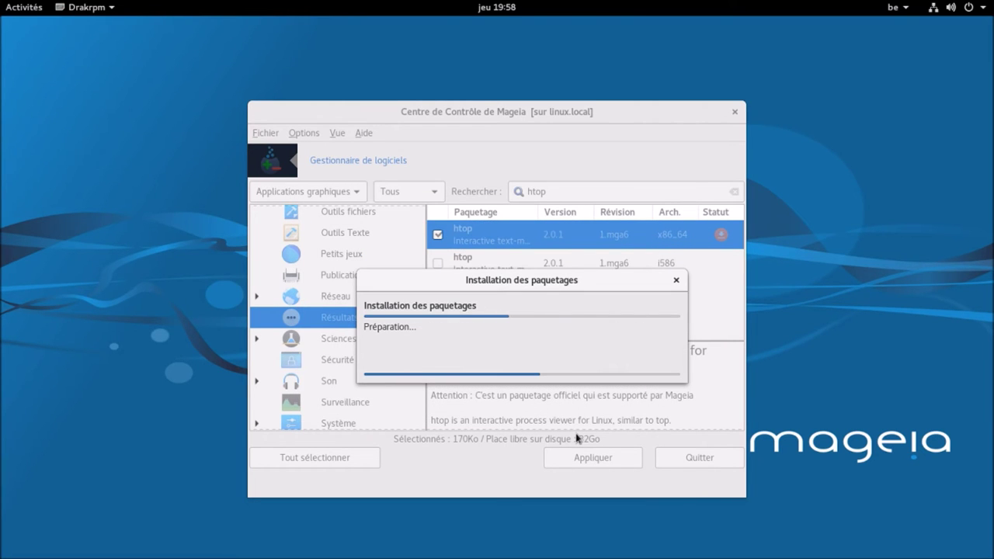
click(20, 11)
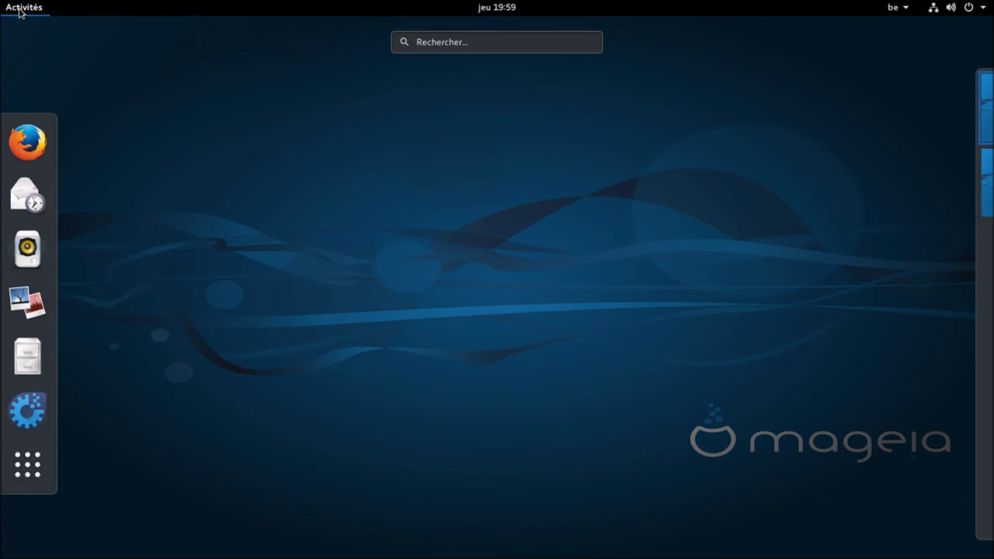
- Launch Htop from Activities and move its Terminal window to the centre of the desktop
text(ht)
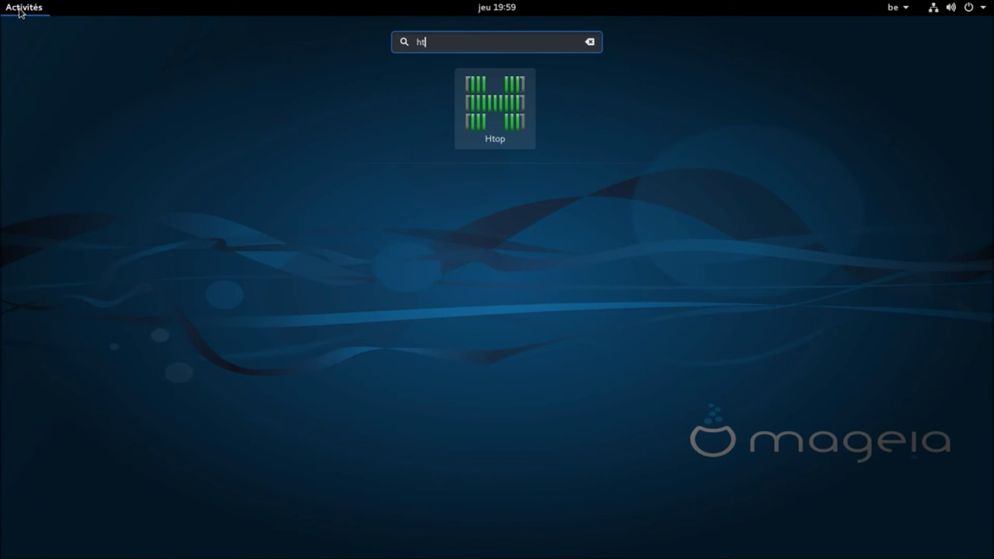
click(482, 115)
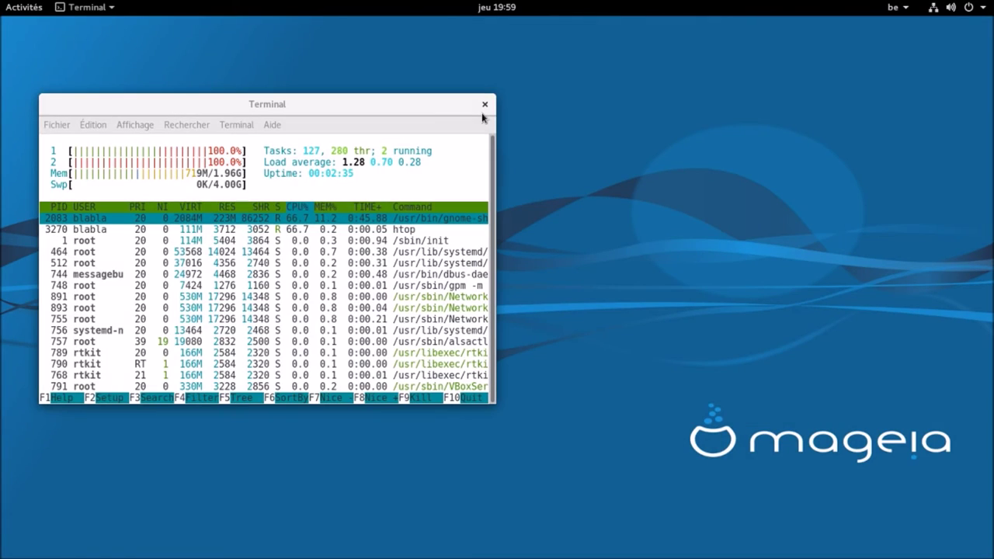
drag(465, 104, 718, 87)
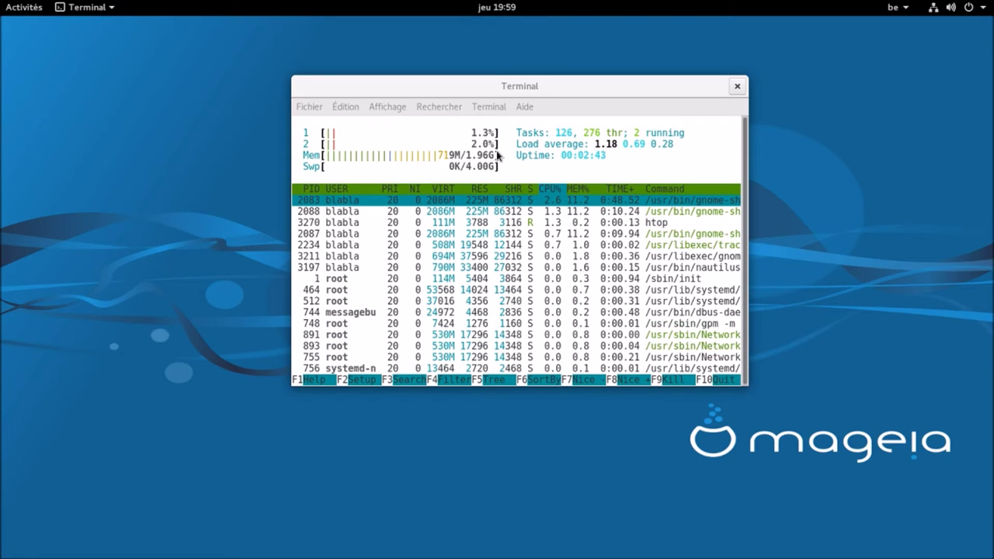
click(29, 11)
text(moni)
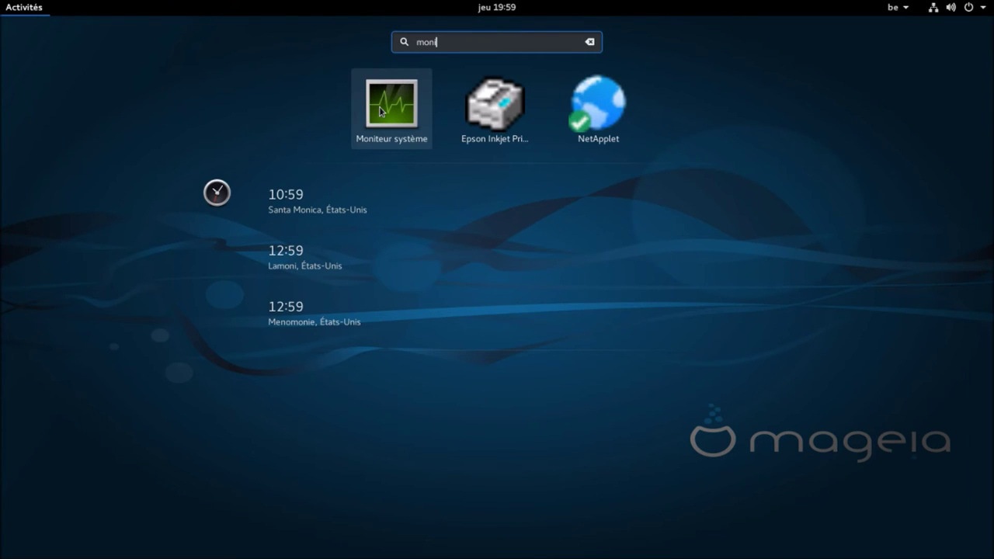
- Open System Monitor beside the htop Terminal, reposition both windows, then close System Monitor
click(381, 111)
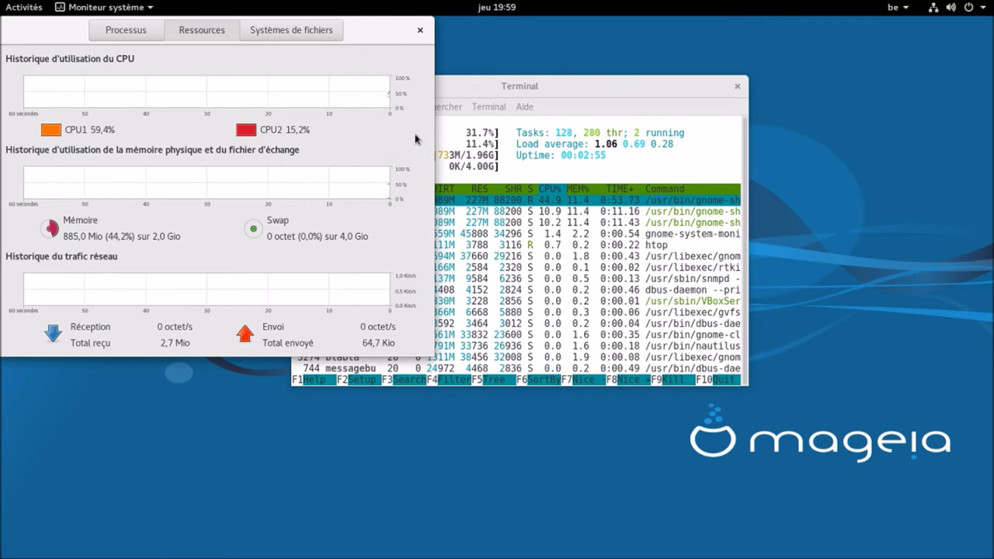
drag(461, 94, 636, 149)
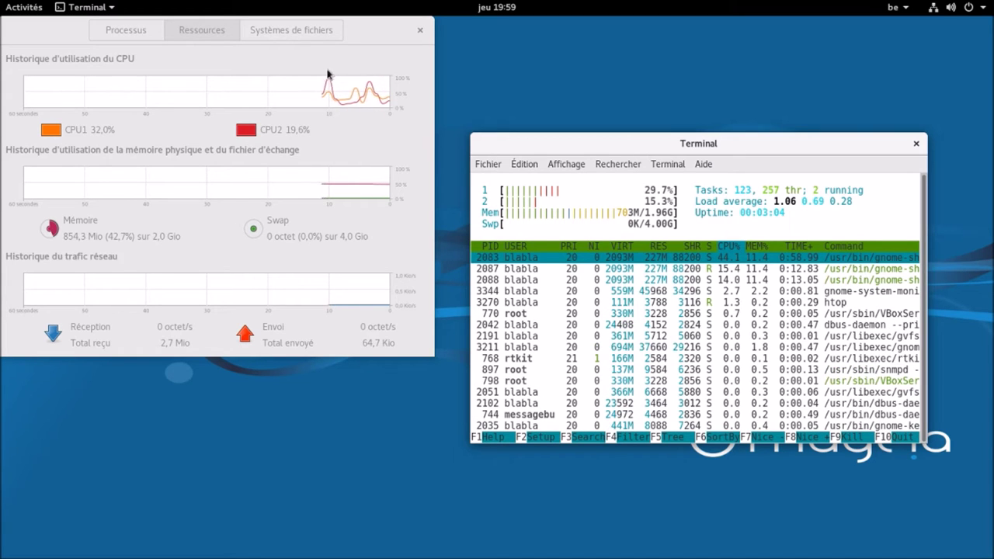
drag(355, 34, 379, 132)
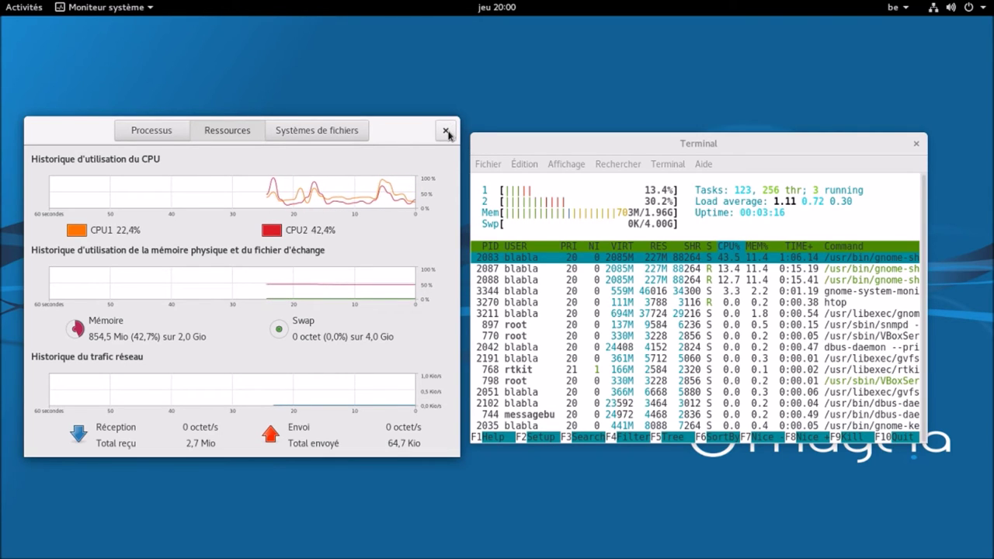
click(446, 131)
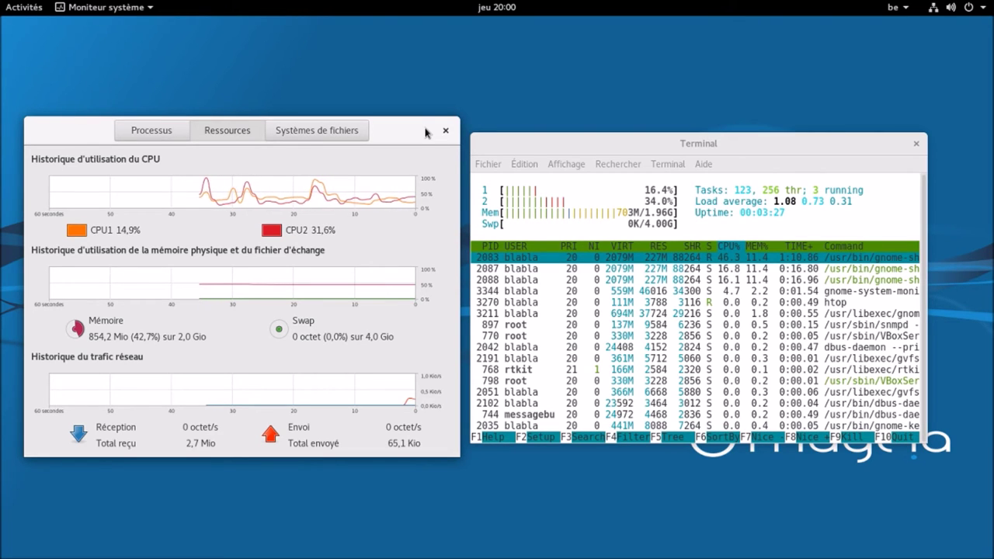
click(445, 131)
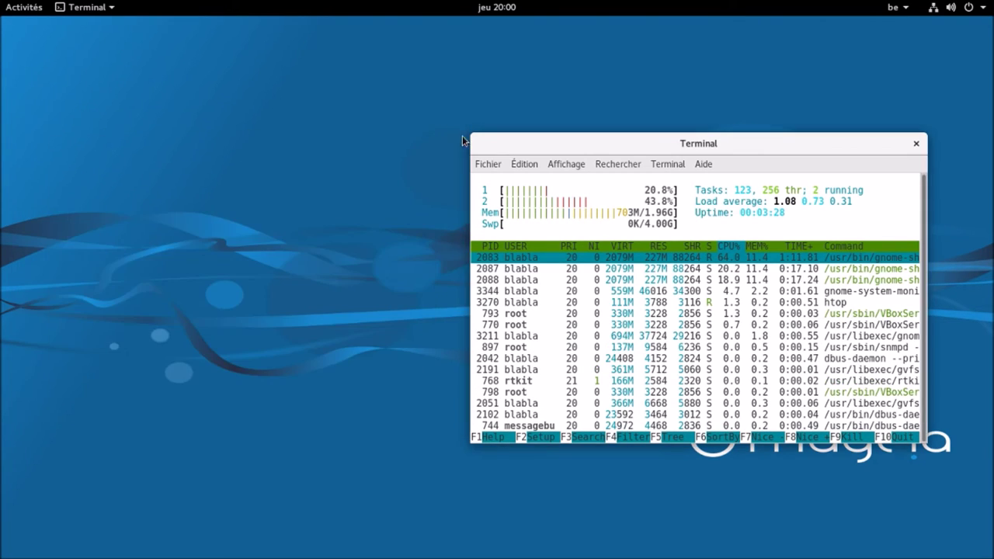
- Move the htop Terminal to the top-right, browse the application grid, and return to the host
drag(619, 147, 677, 44)
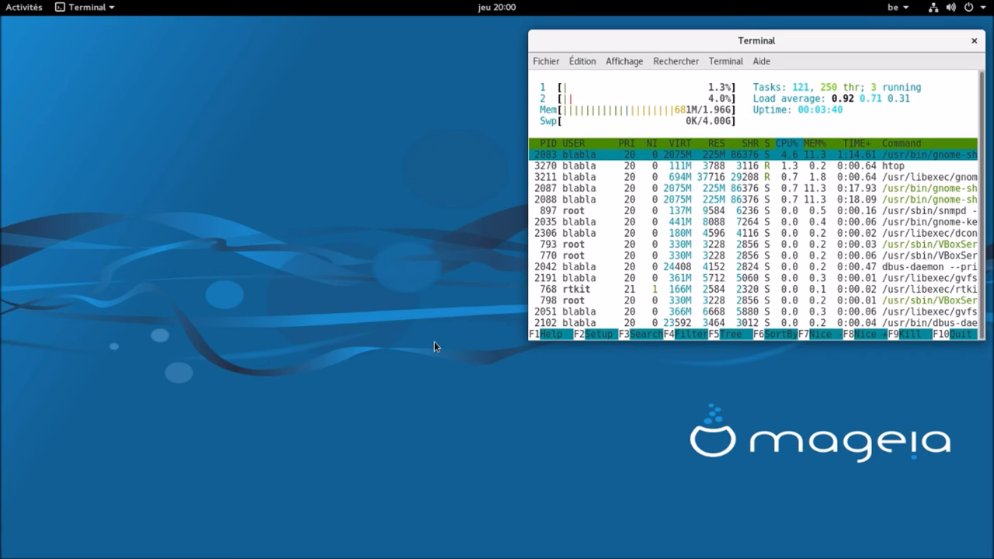
click(33, 10)
click(34, 492)
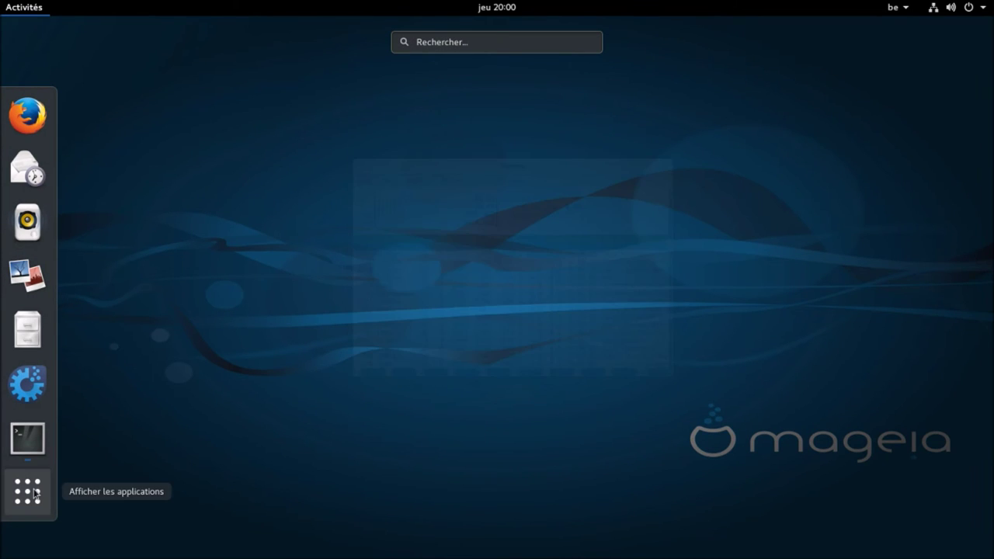
scroll(559, 241, down, 4)
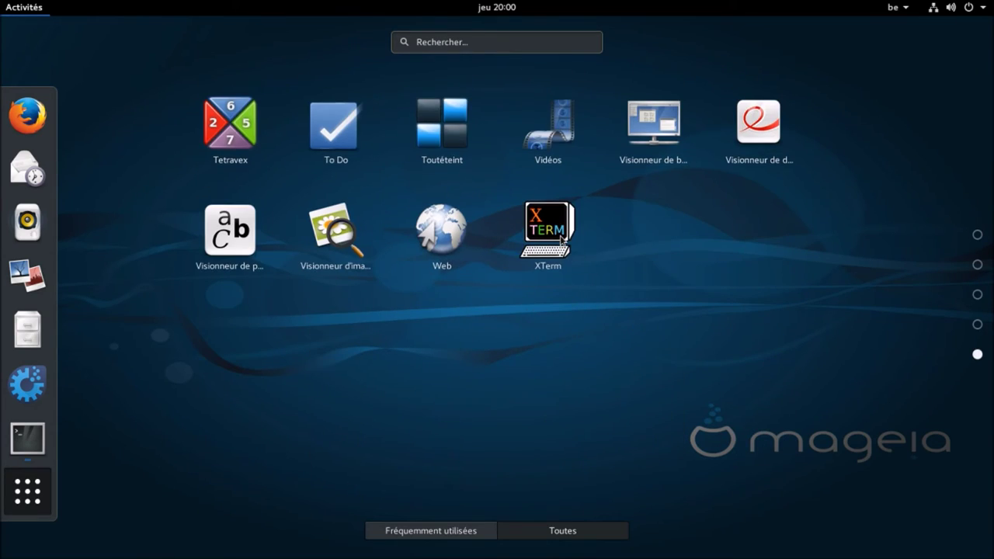
scroll(561, 239, up, 4)
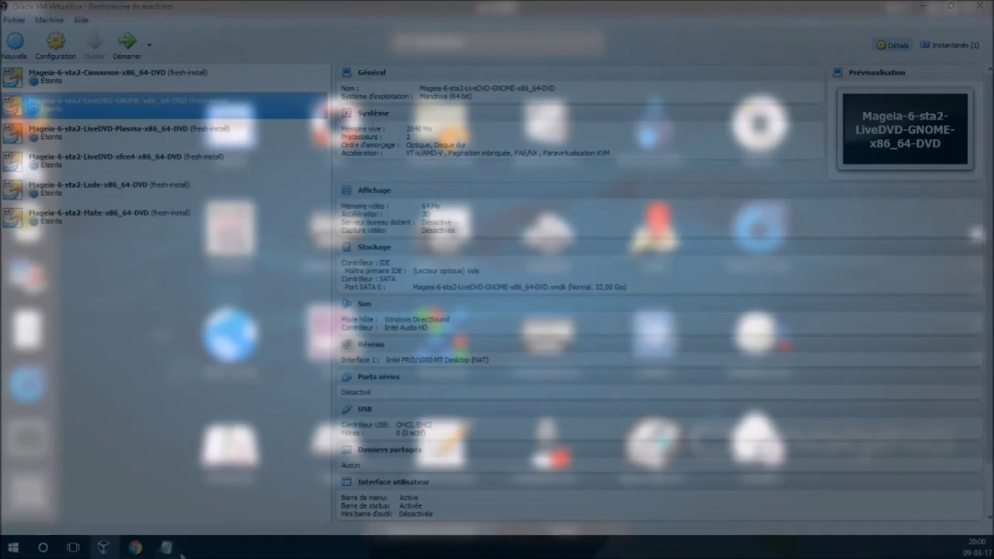
click(166, 547)
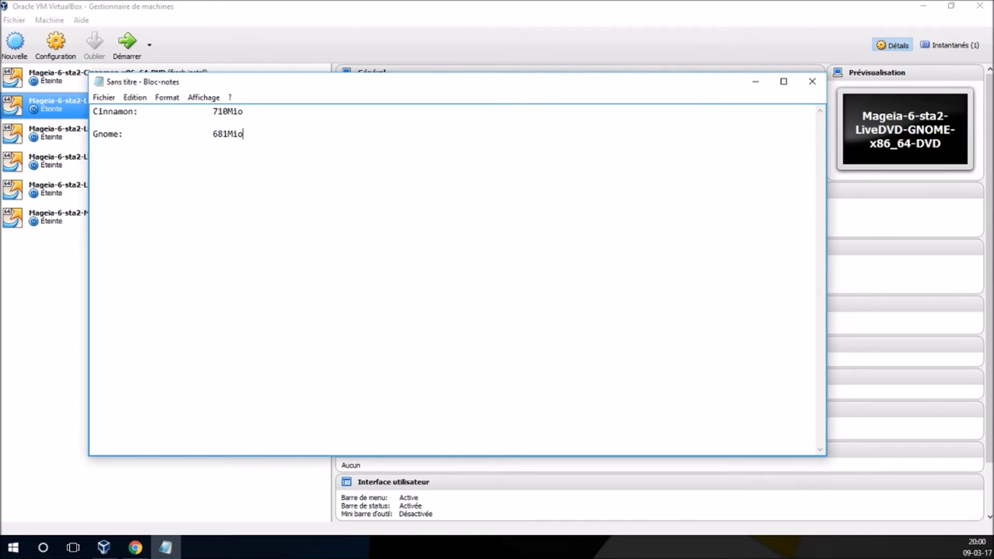
- Minimize the Notepad memory notes to reveal VirtualBox
click(55, 297)
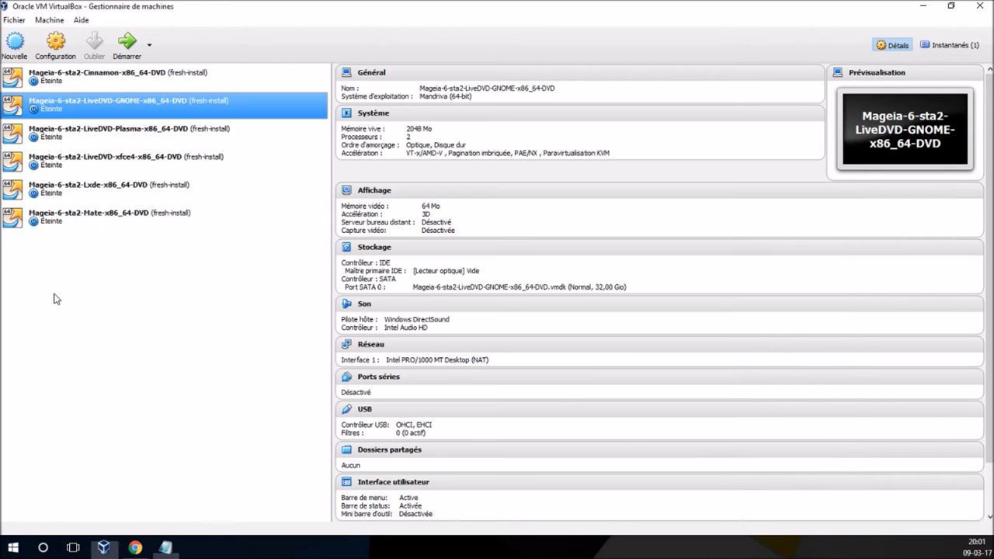
- Start the Plasma VM maximized, boot the default Grub entry, log in, and close the welcome window
click(117, 137)
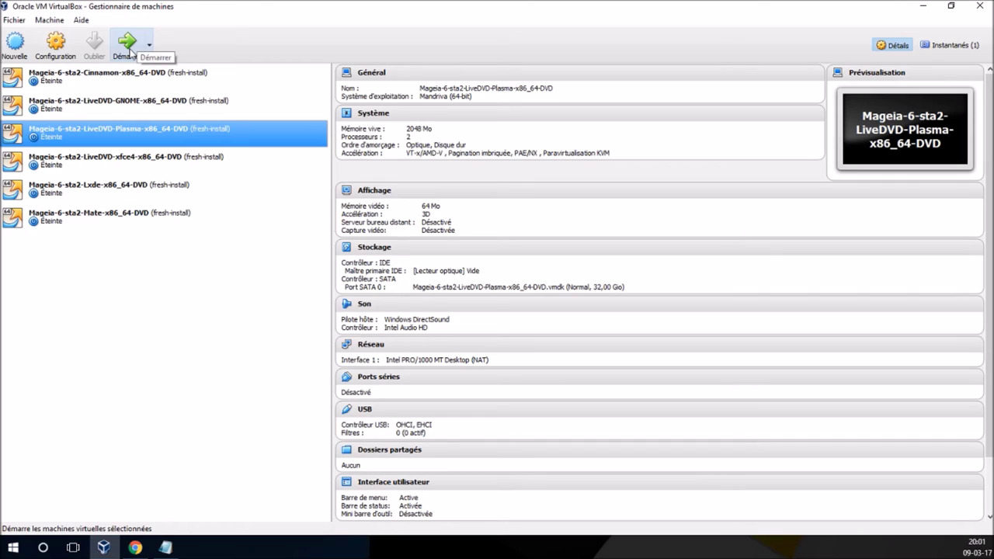
click(128, 47)
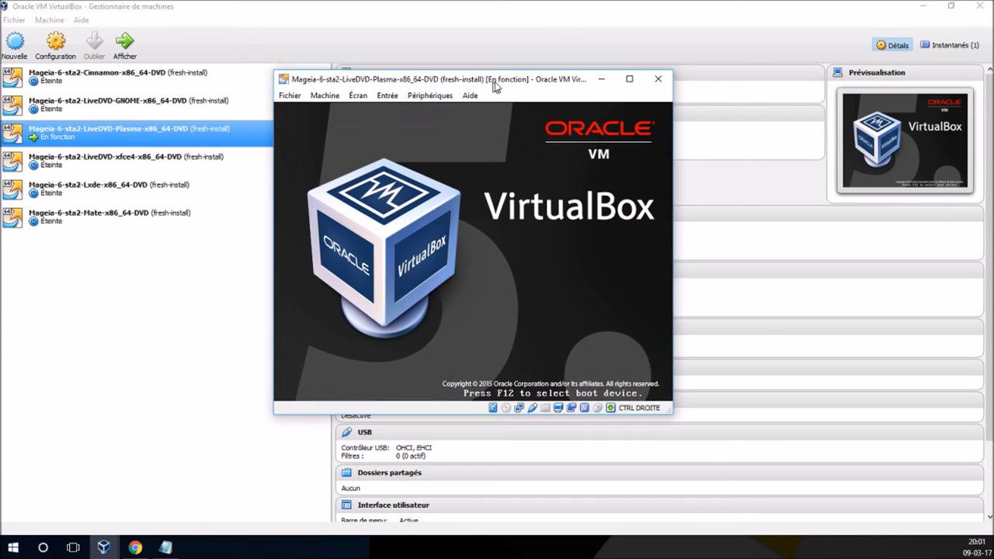
double_click(499, 80)
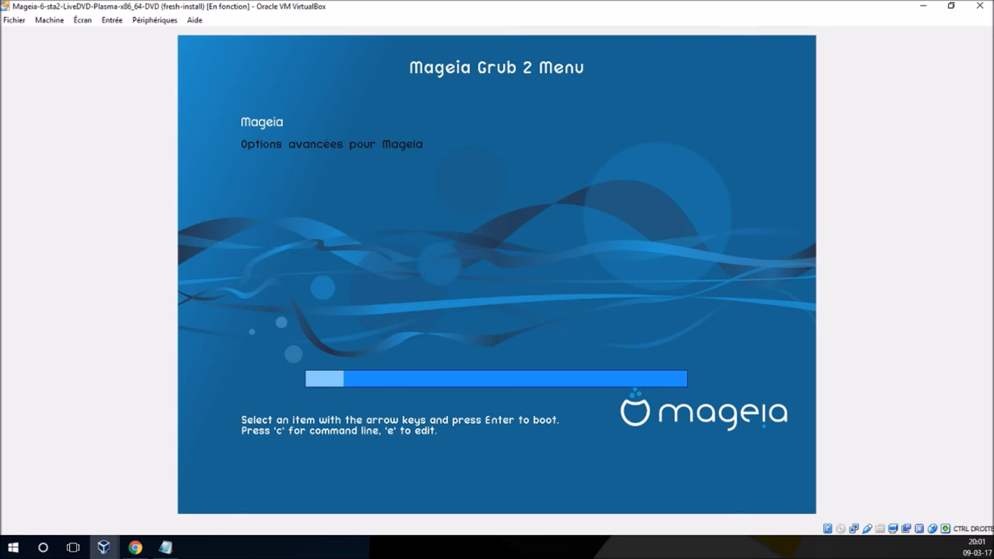
key(Return)
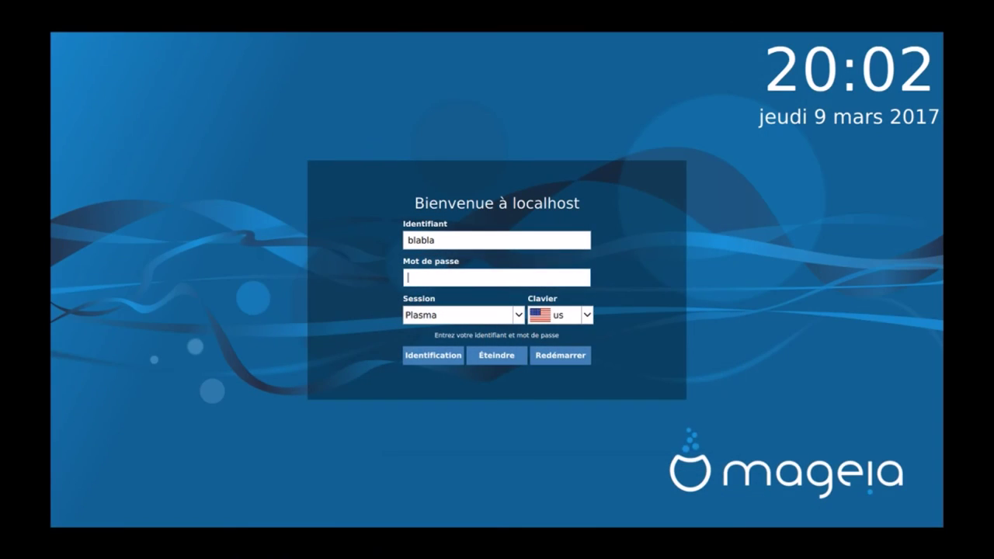
text(a)
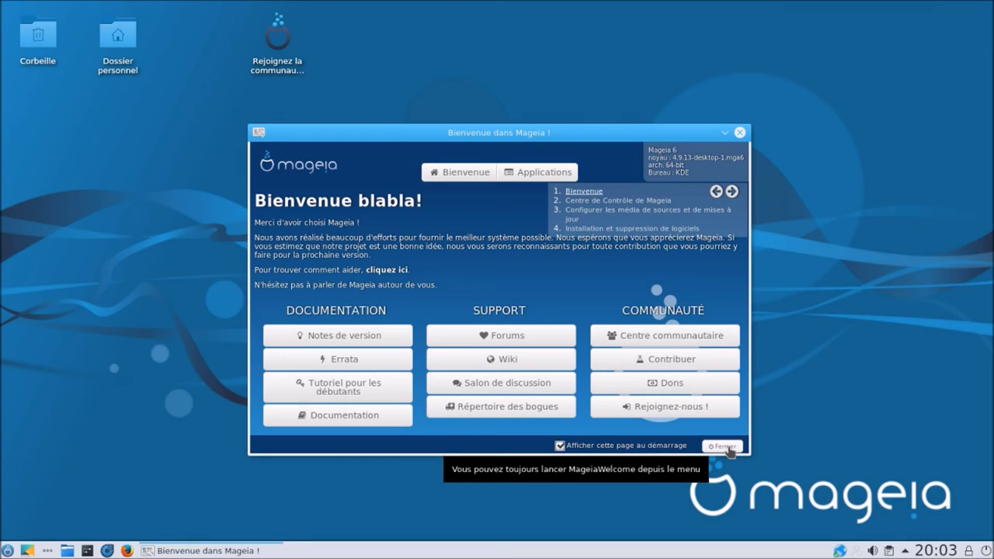
click(727, 448)
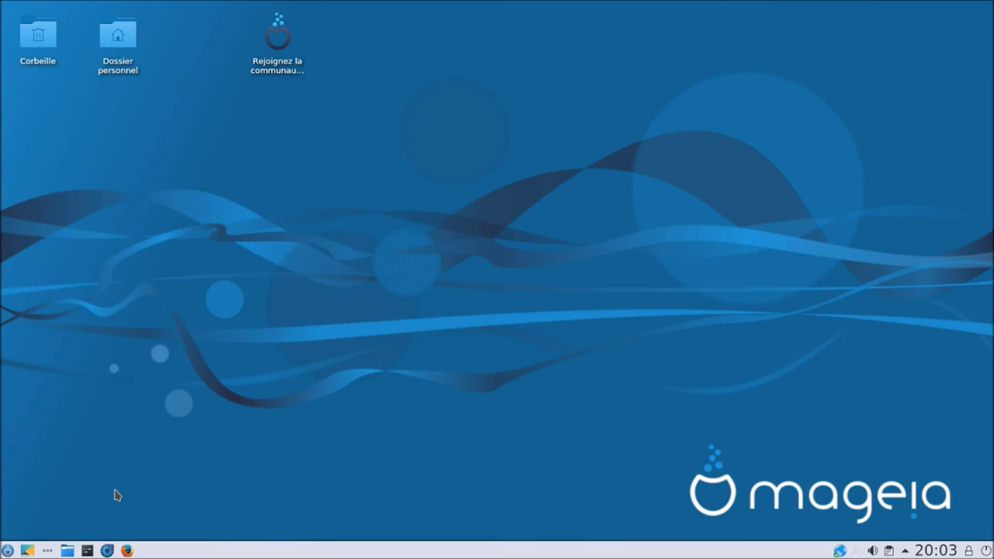
click(7, 549)
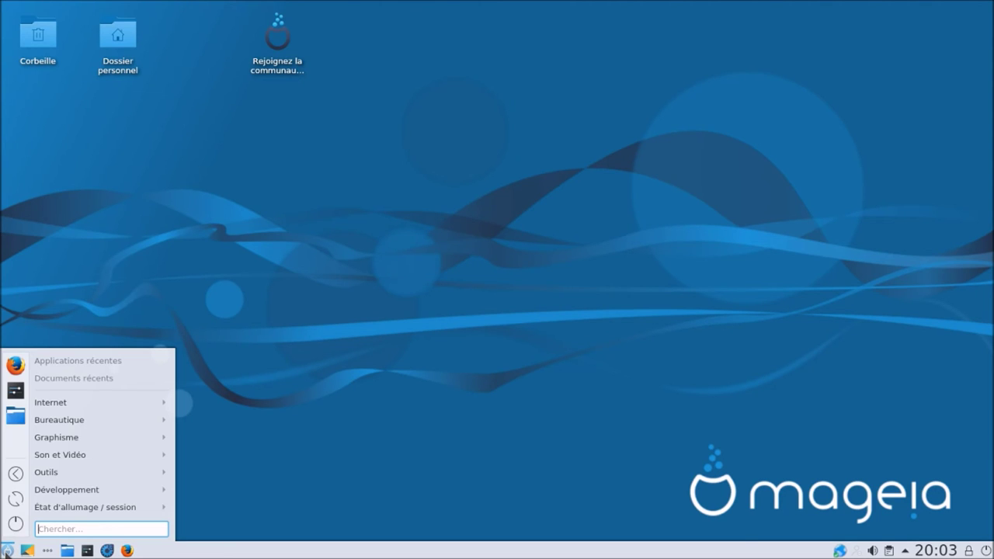
text(ksy)
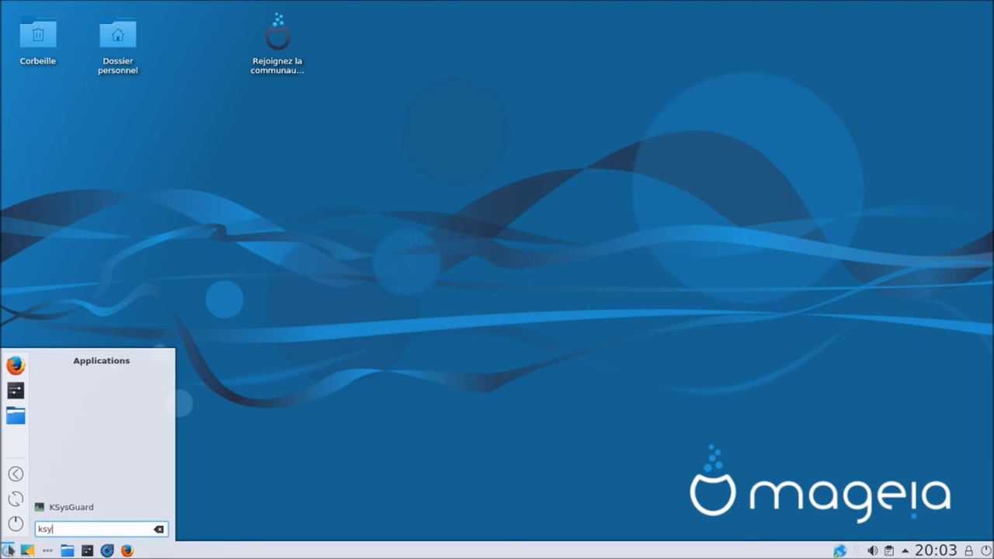
click(66, 509)
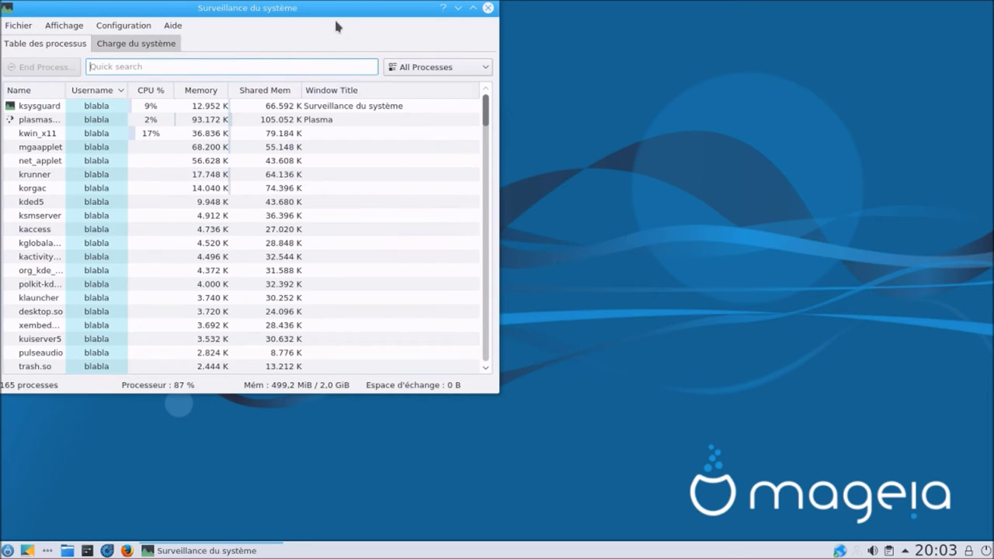
drag(342, 15, 620, 100)
click(400, 131)
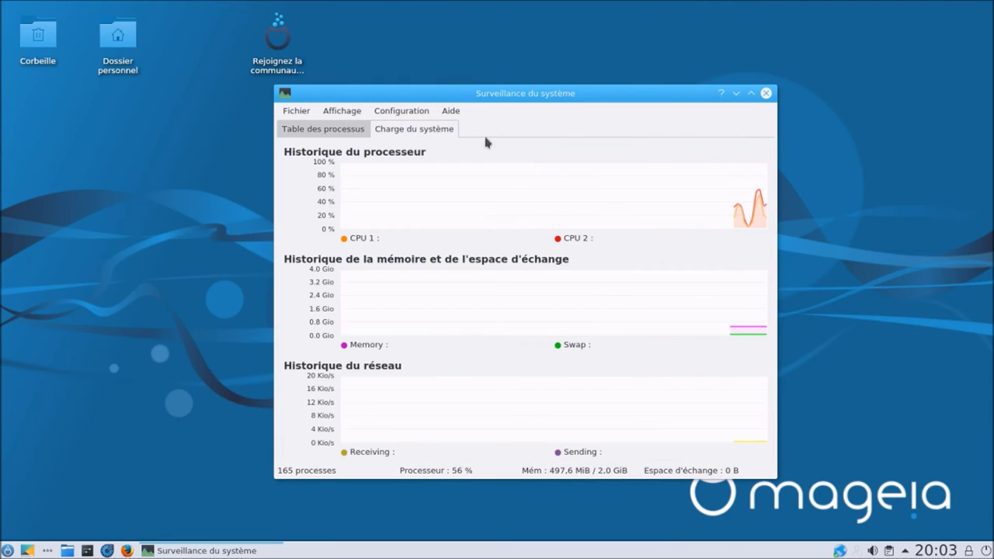
click(752, 93)
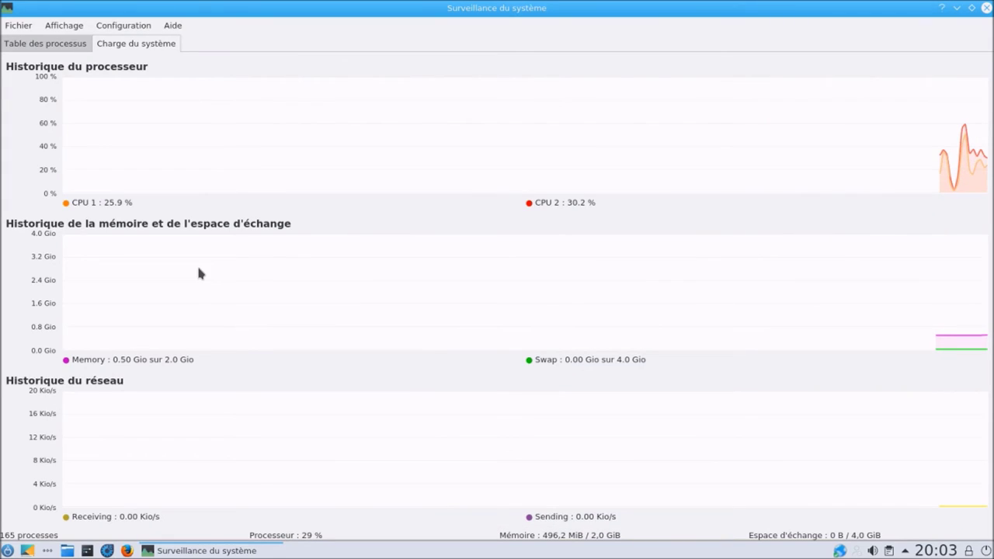
mouse_move(197, 272)
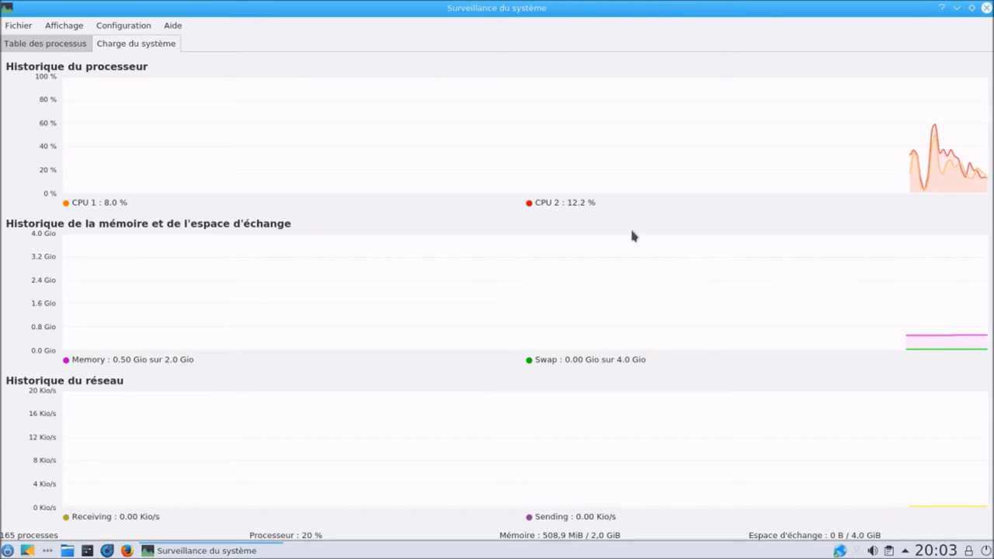
click(988, 10)
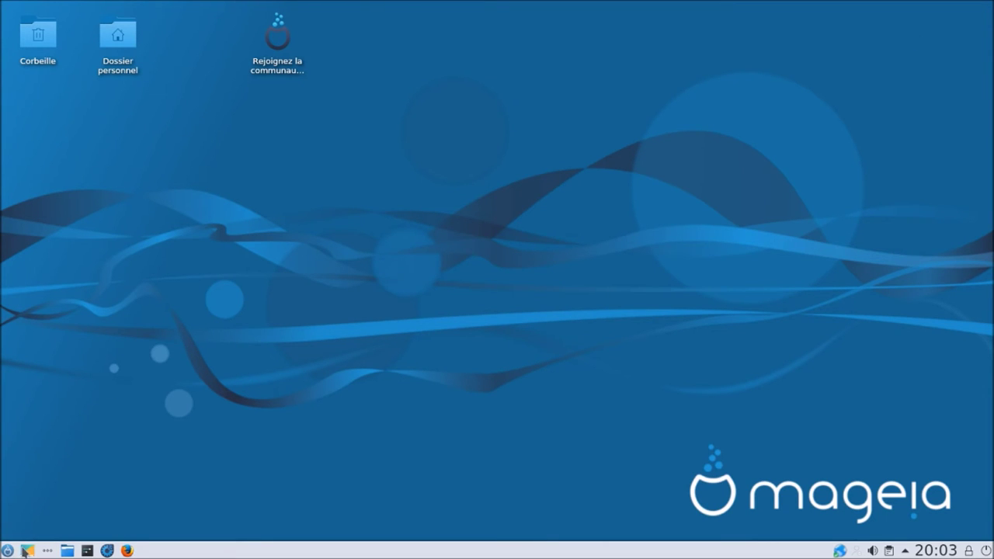
- Launch the Mageia Control Center as root and open Installer et désinstaller des logiciels
click(107, 551)
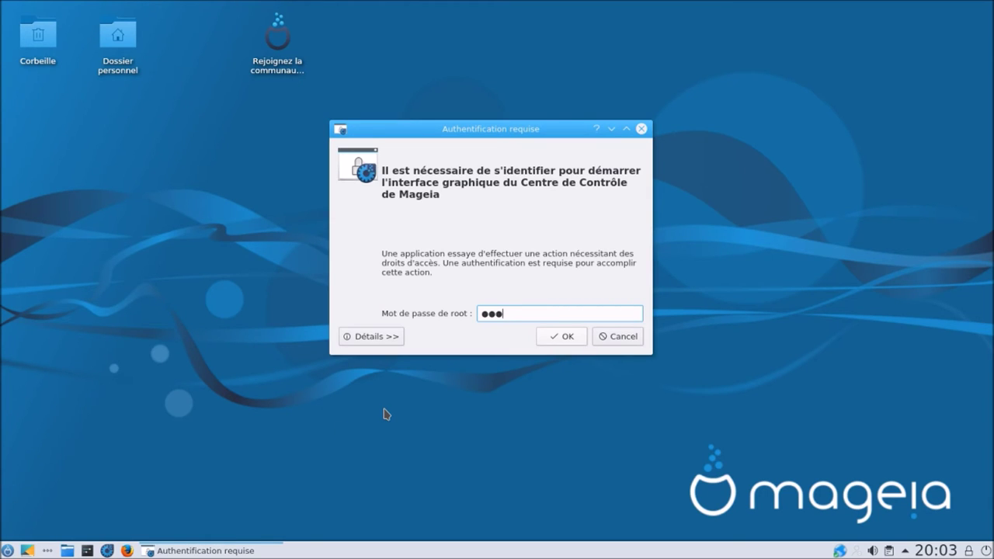
key(Return)
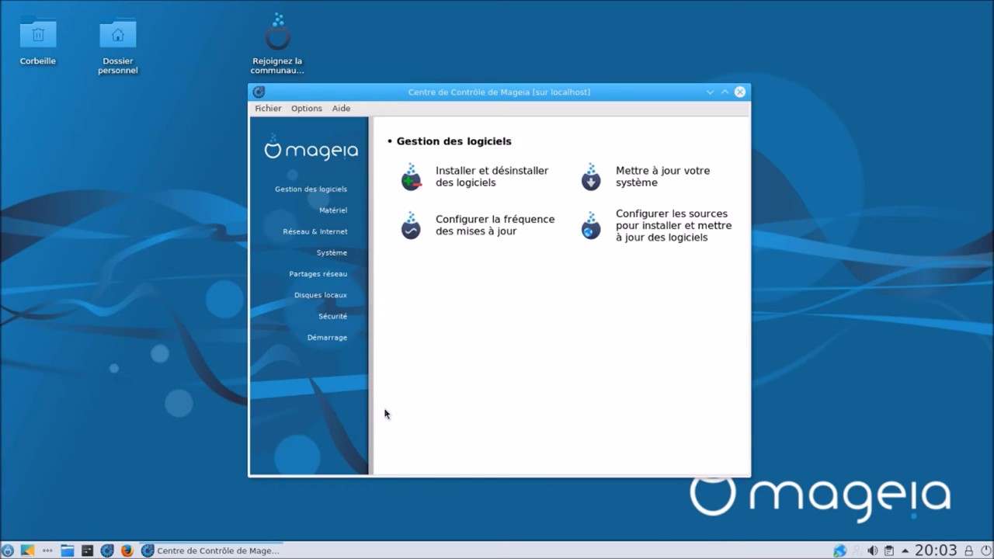
click(514, 180)
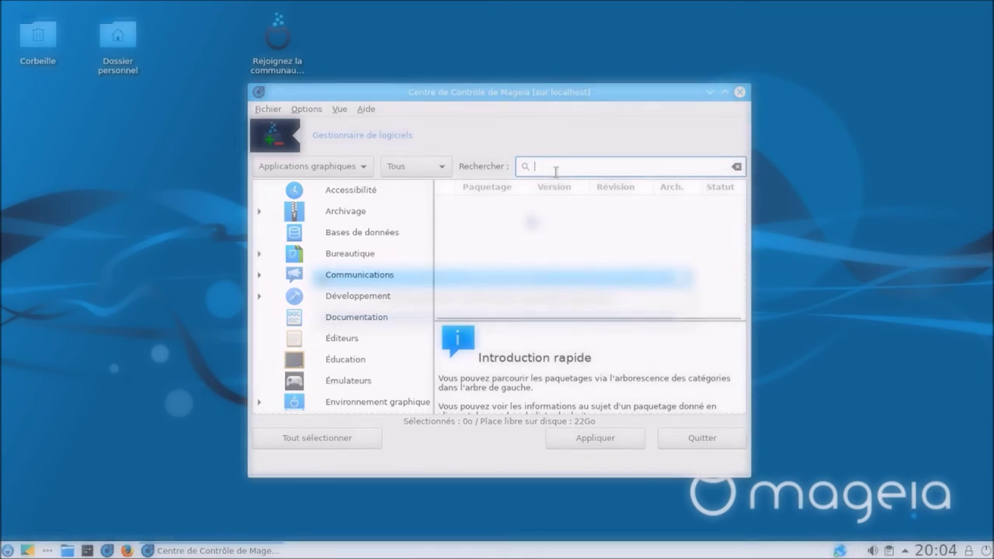
- Search for htop, mark the x86_64 package, and confirm installing the 5 listed packages
text(htop)
key(Return)
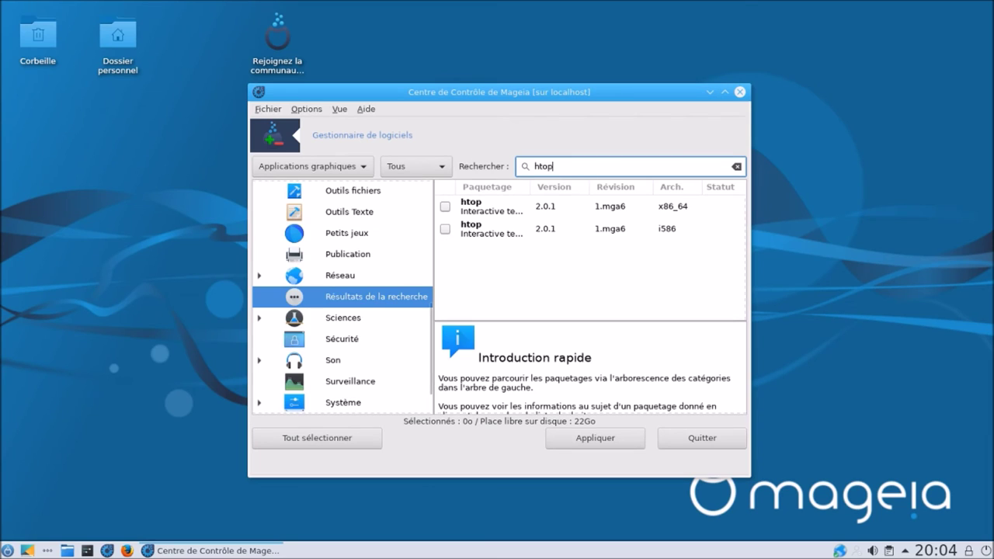
click(445, 207)
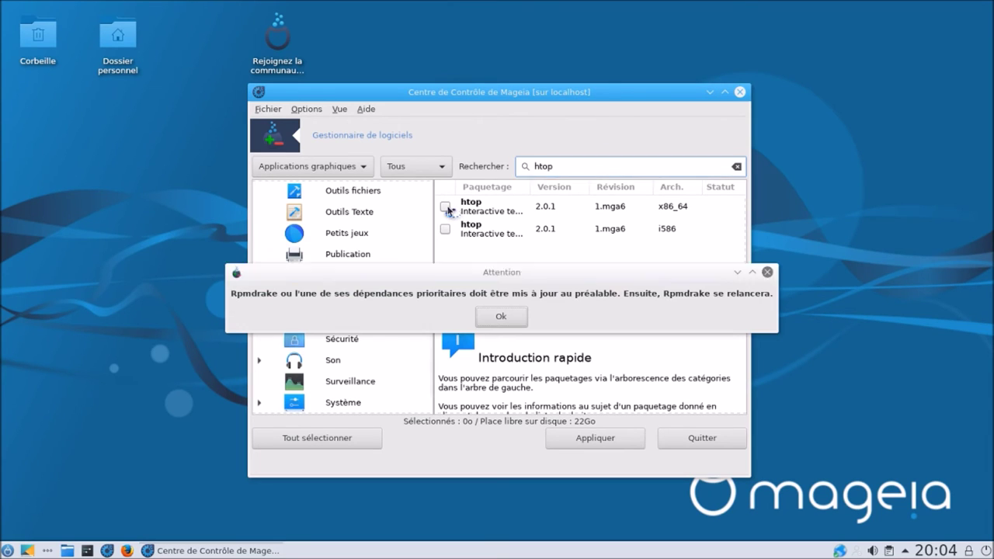
click(501, 316)
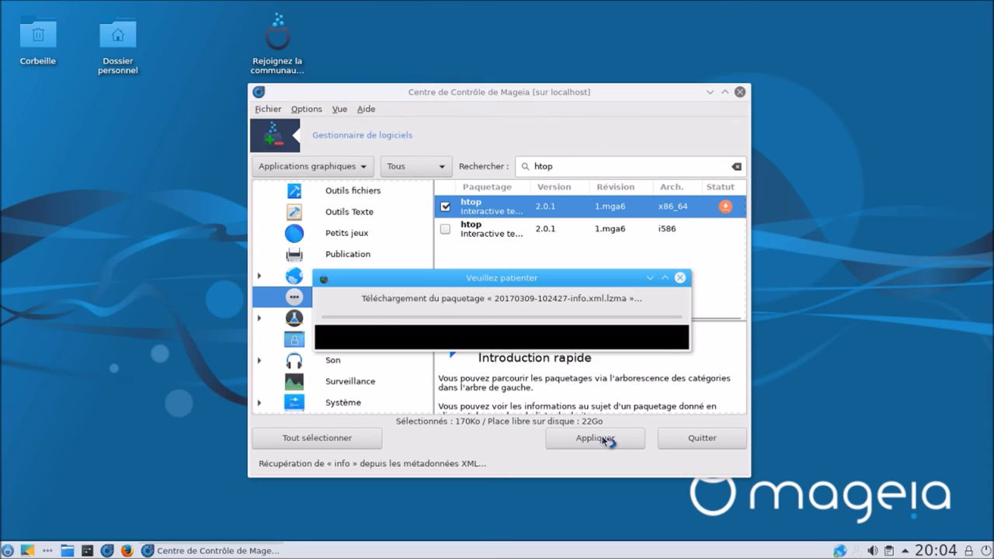
click(602, 440)
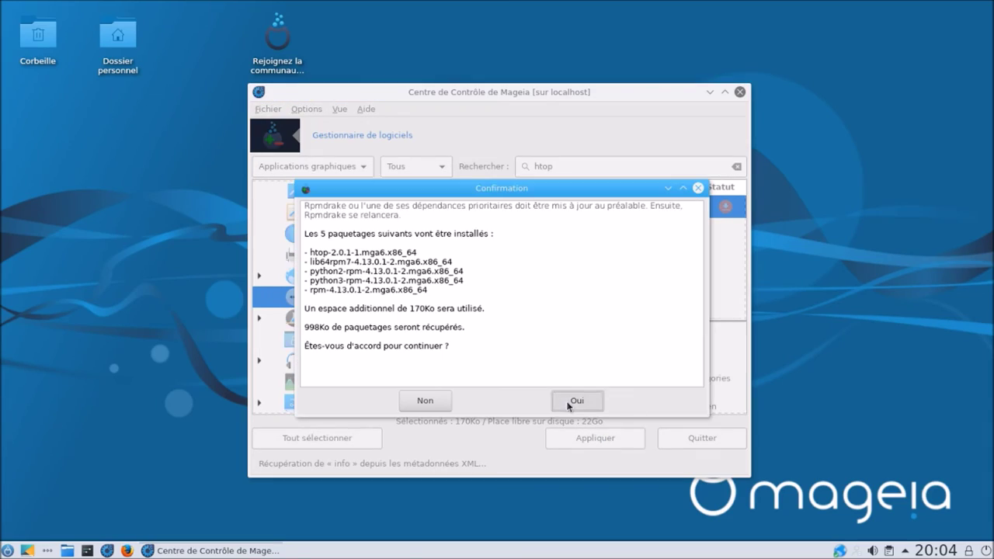
click(582, 402)
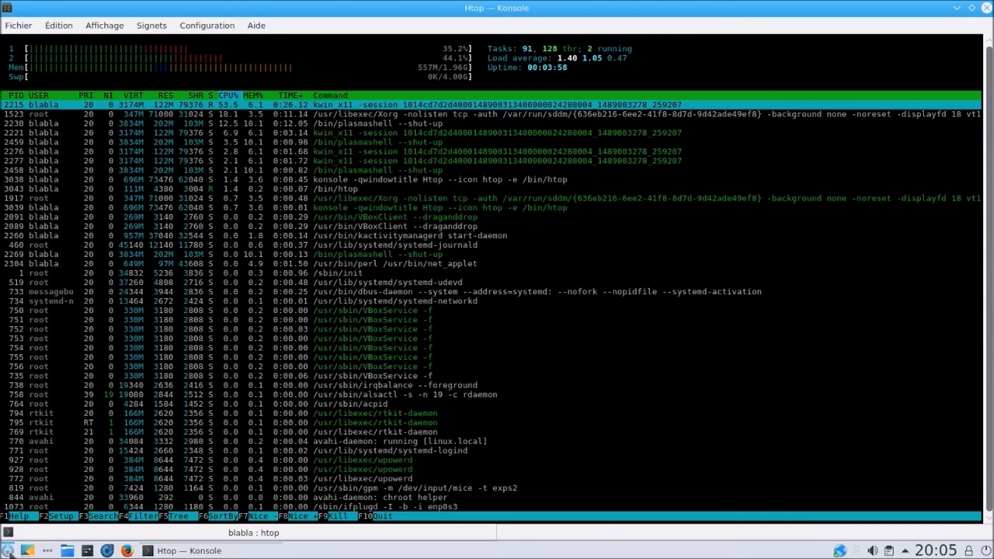
click(7, 552)
text(ksy)
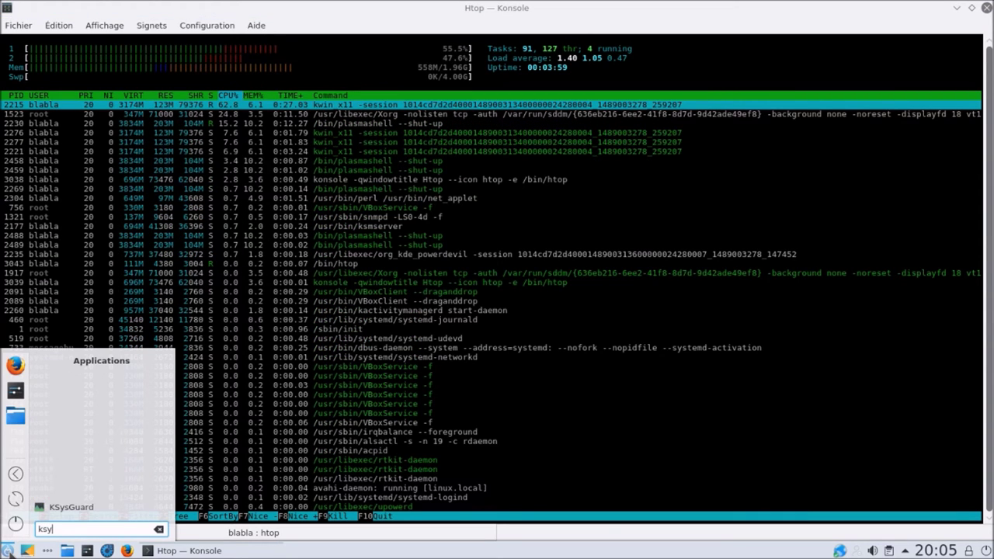
click(53, 509)
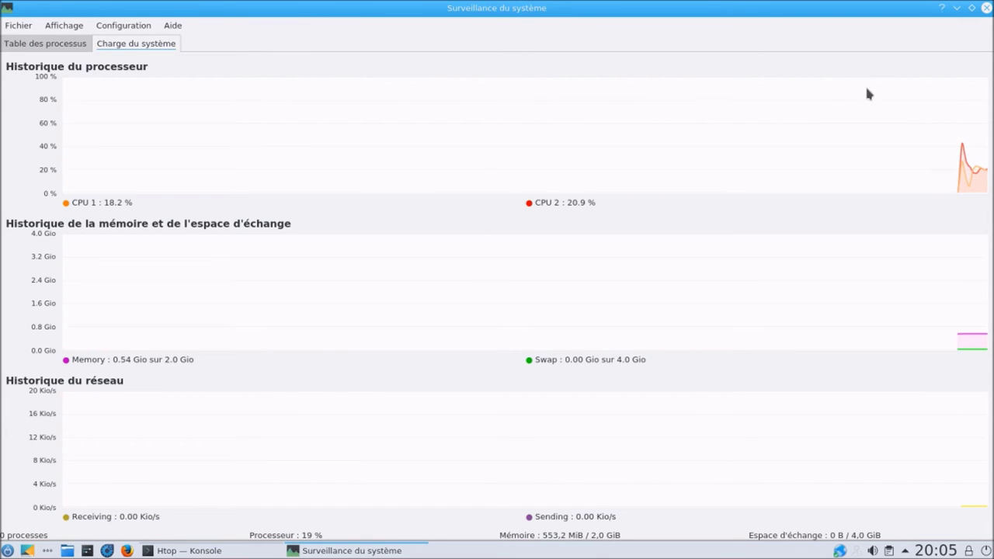
click(985, 8)
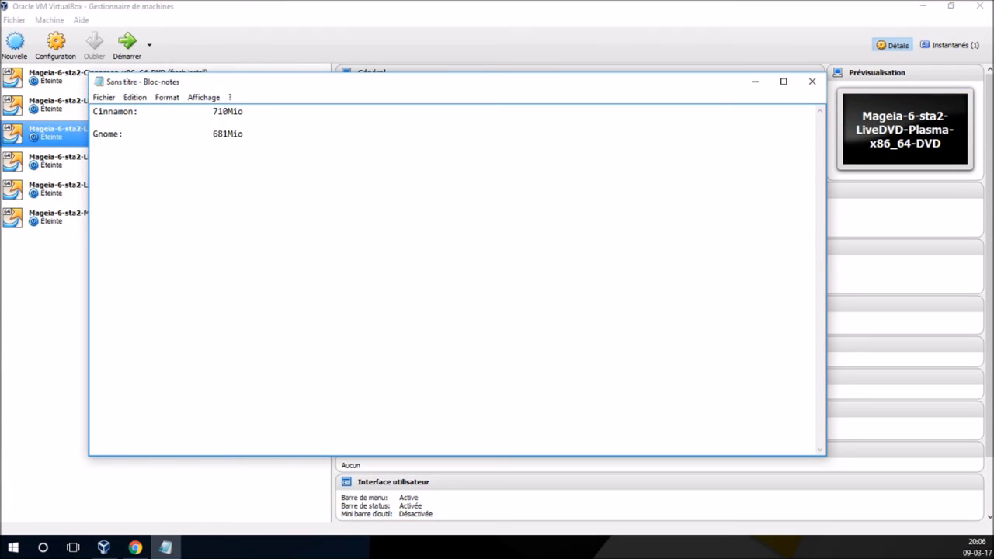
- Add the line 'Kde: 553Mio', tab-aligned under the Cinnamon and Gnome values
text(Kde:)
key(Tab)
text(553Mio)
- Start the xfce4 VM, log in with the user password, and dismiss the welcome window and notification
click(61, 345)
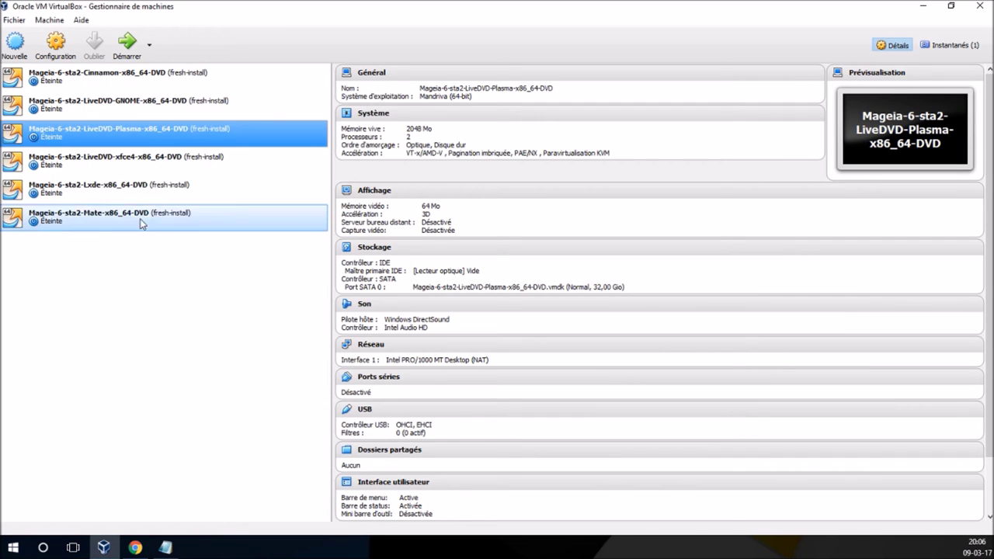
click(164, 159)
click(129, 48)
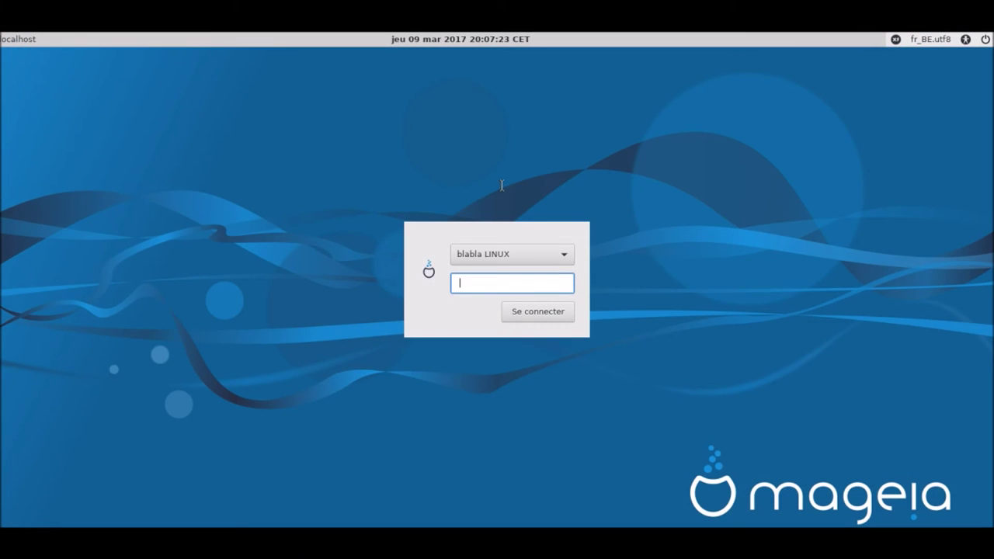
text(••••••)
key(Return)
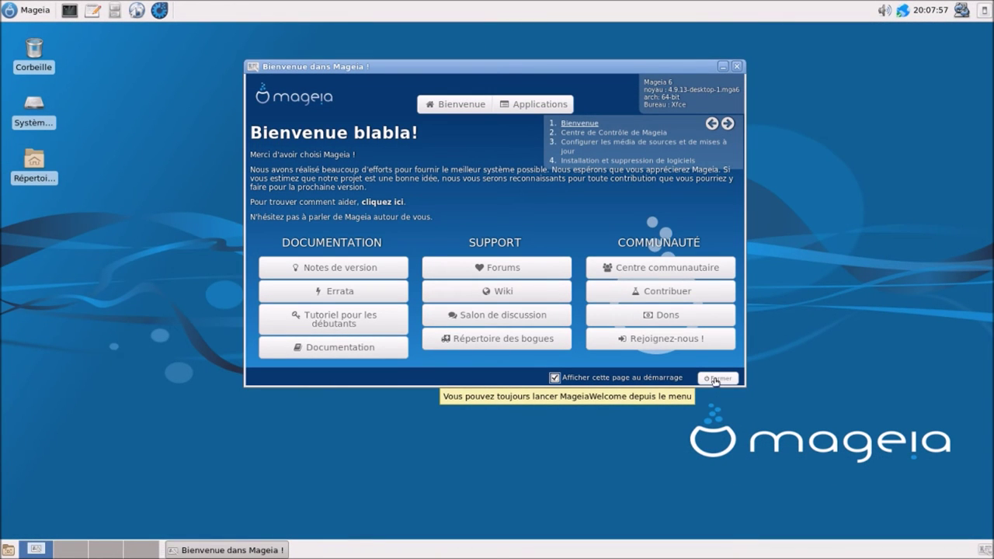
click(715, 379)
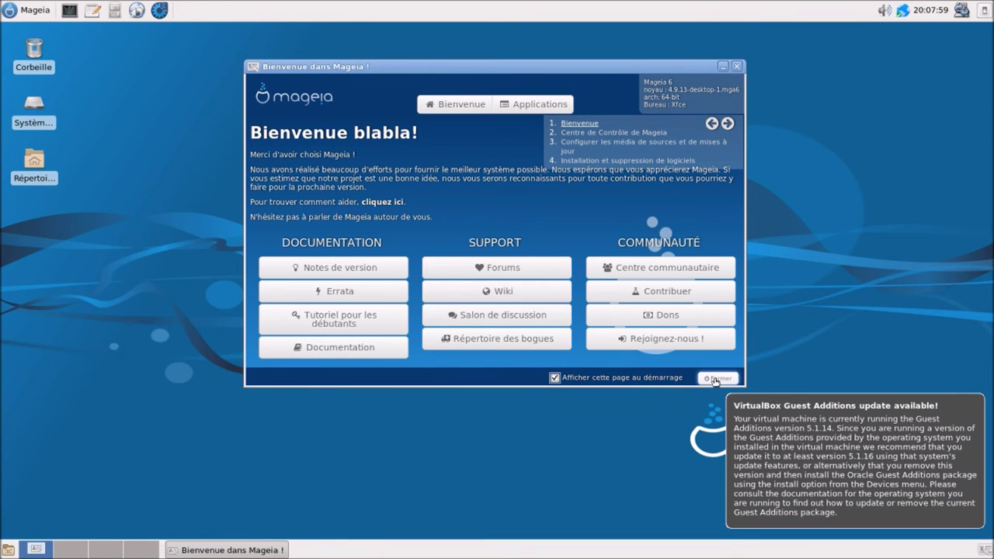
click(779, 416)
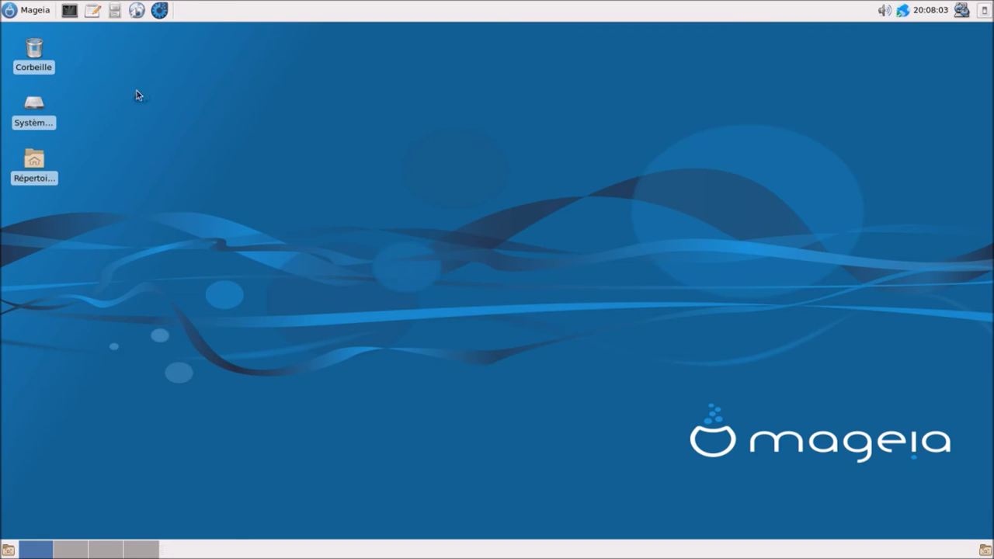
- Check memory in the Xfce Task Manager (19%, 168 processes), then launch the Mageia Control Center
click(28, 17)
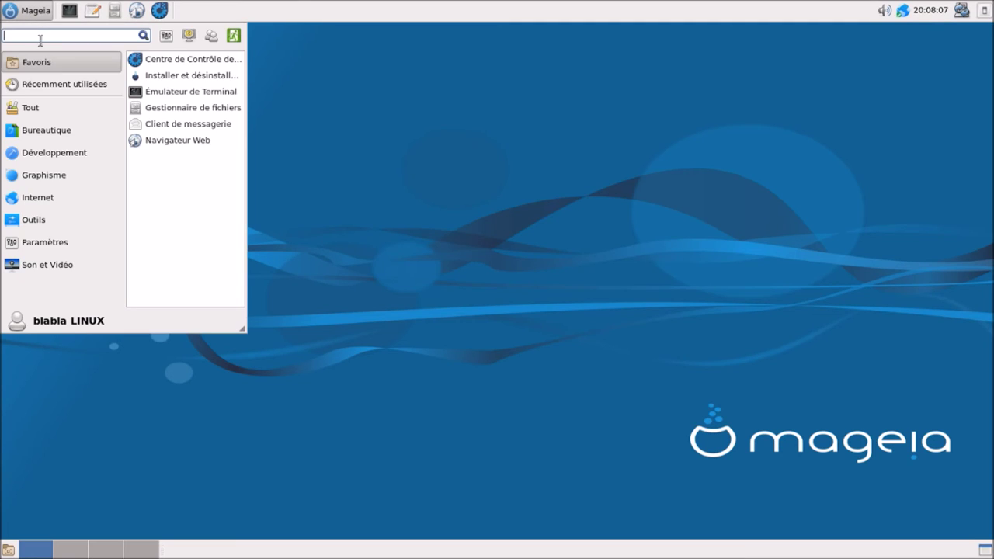
mouse_move(75, 224)
click(196, 271)
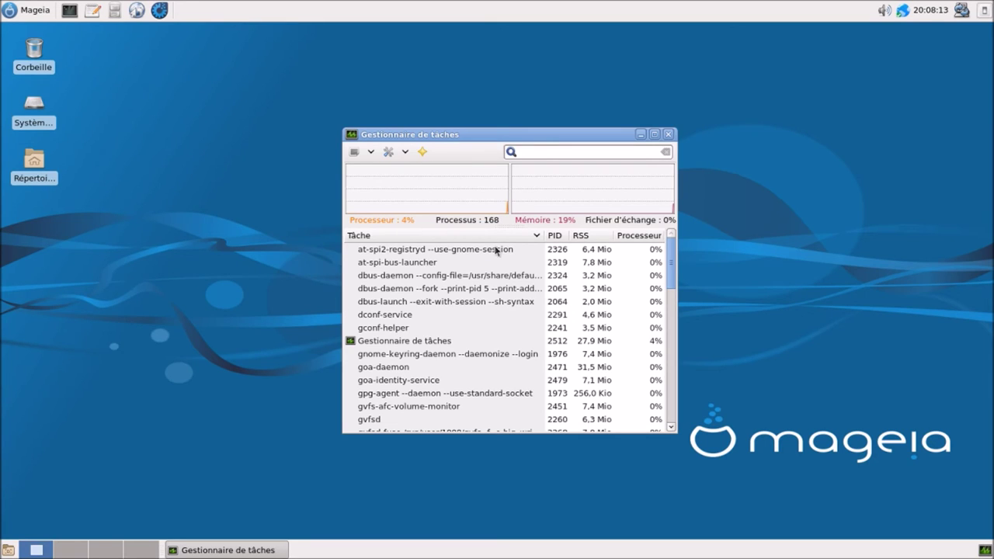
click(668, 134)
click(160, 10)
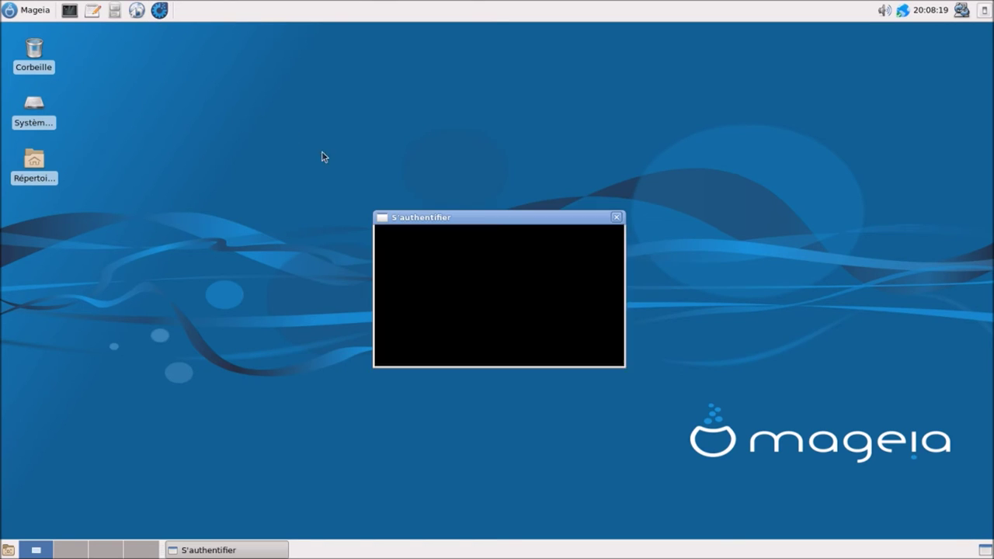
- Authenticate as root and open the Installer et désinstaller des logiciels manager
text(********)
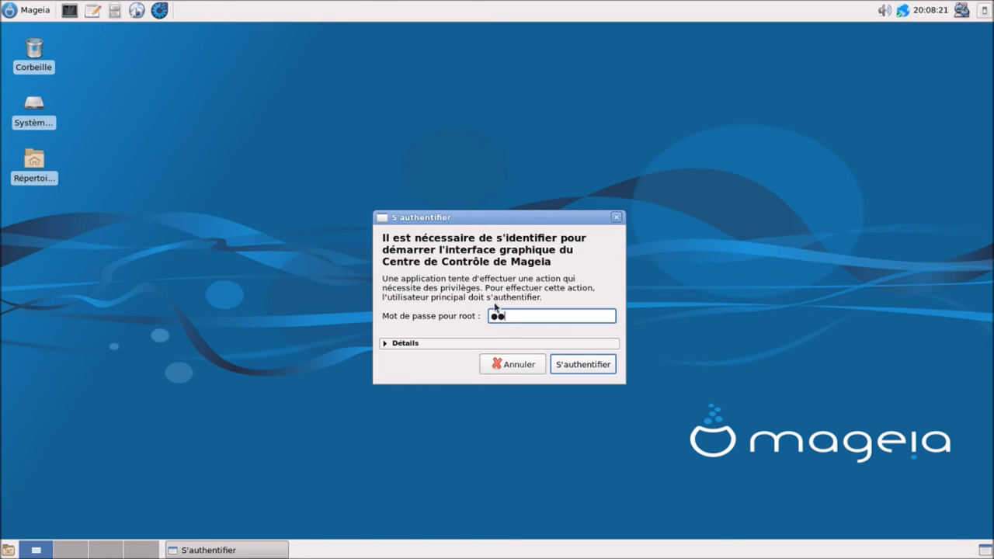
text(***)
key(Return)
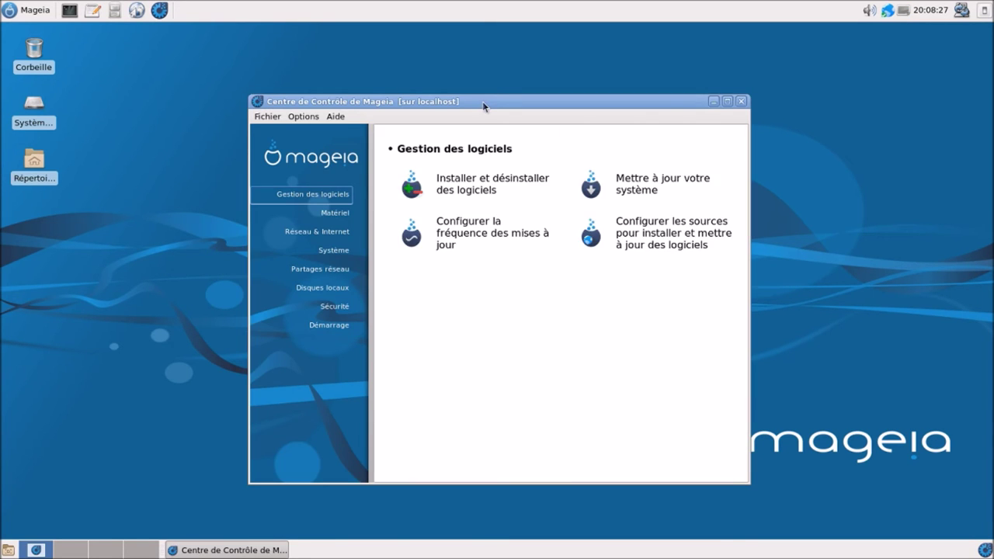
drag(483, 107, 490, 74)
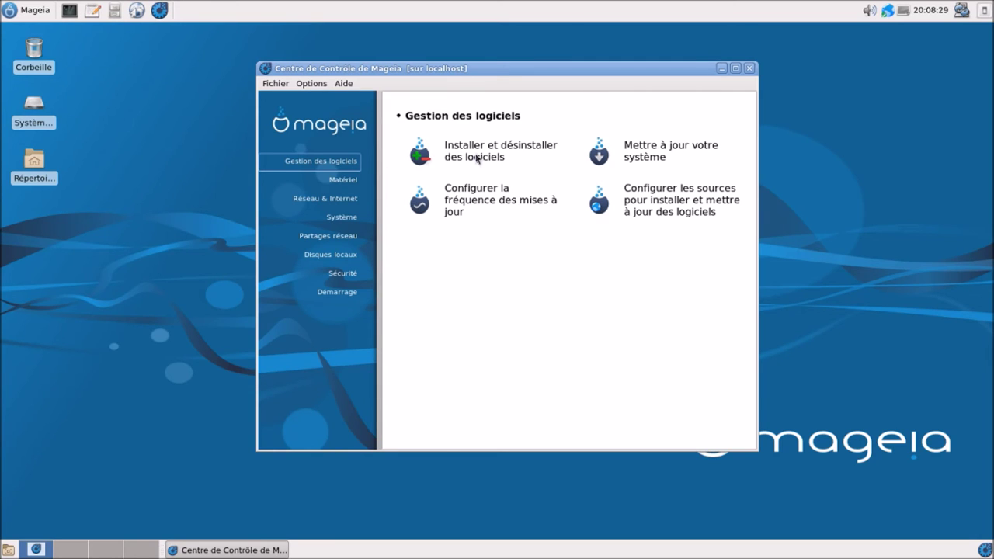
click(476, 158)
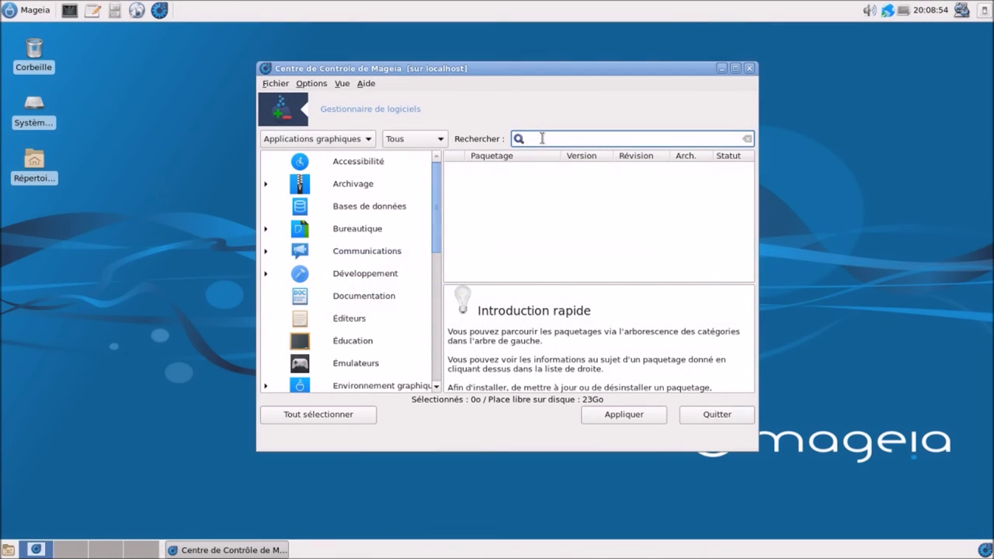
- Search for htop, mark the x86_64 package and confirm installing the five packages
text(h)
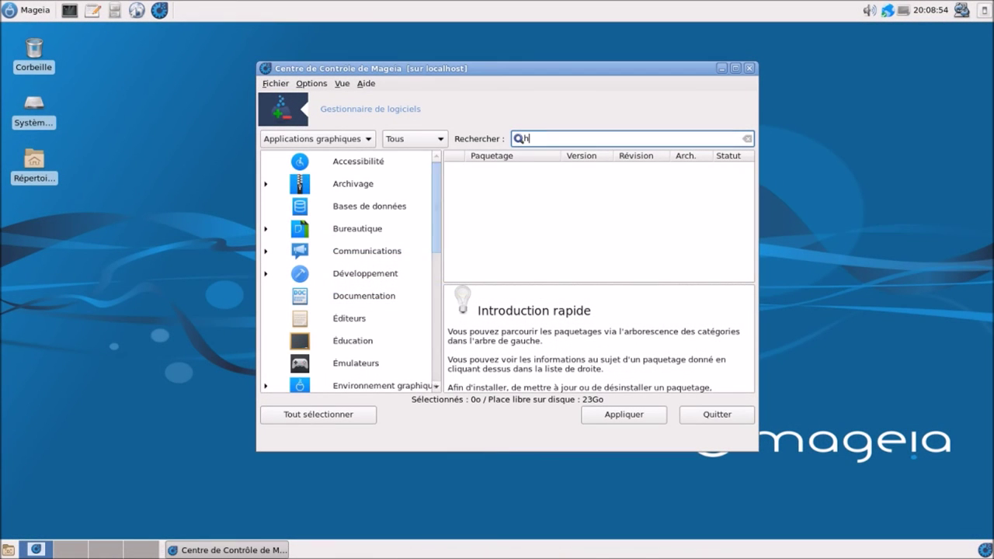
text(top)
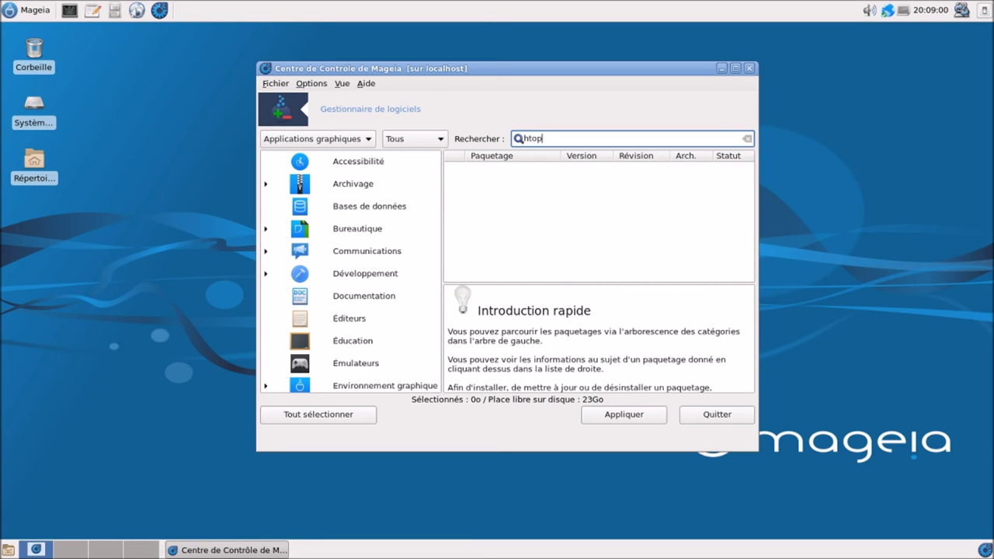
key(Return)
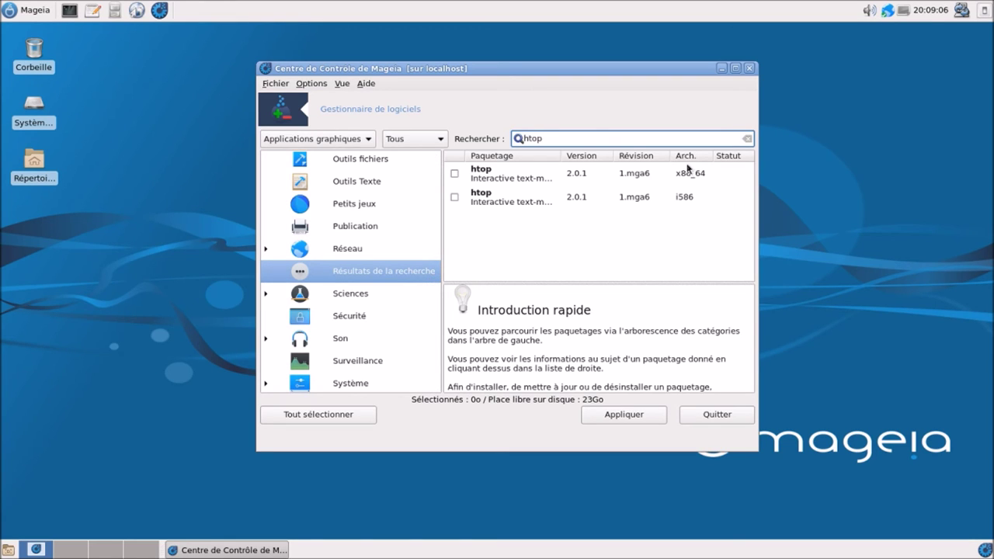
click(455, 175)
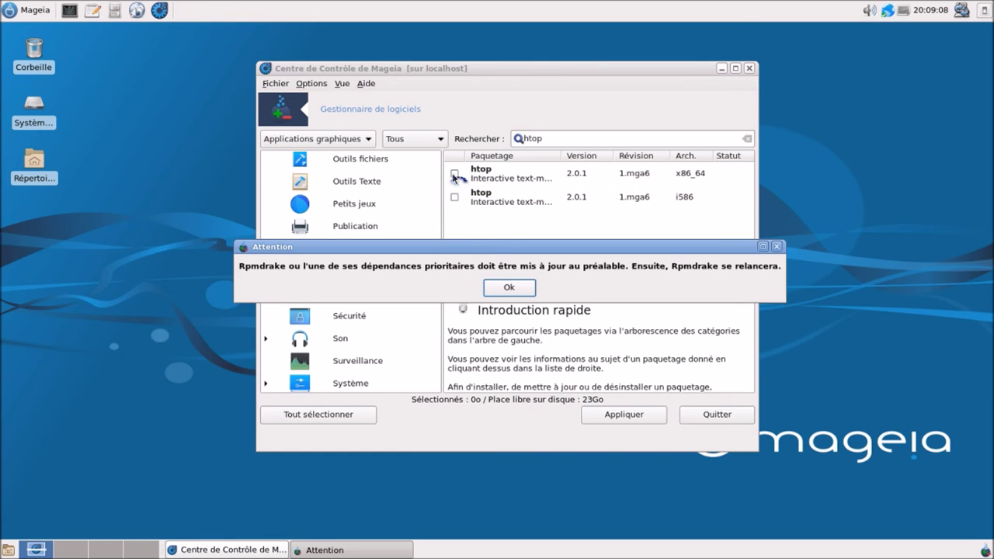
click(488, 289)
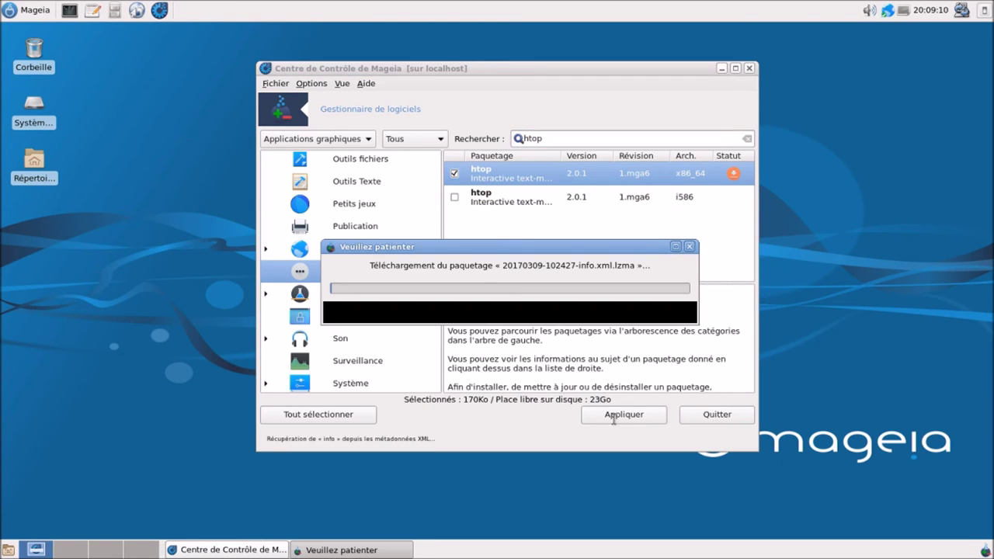
click(614, 417)
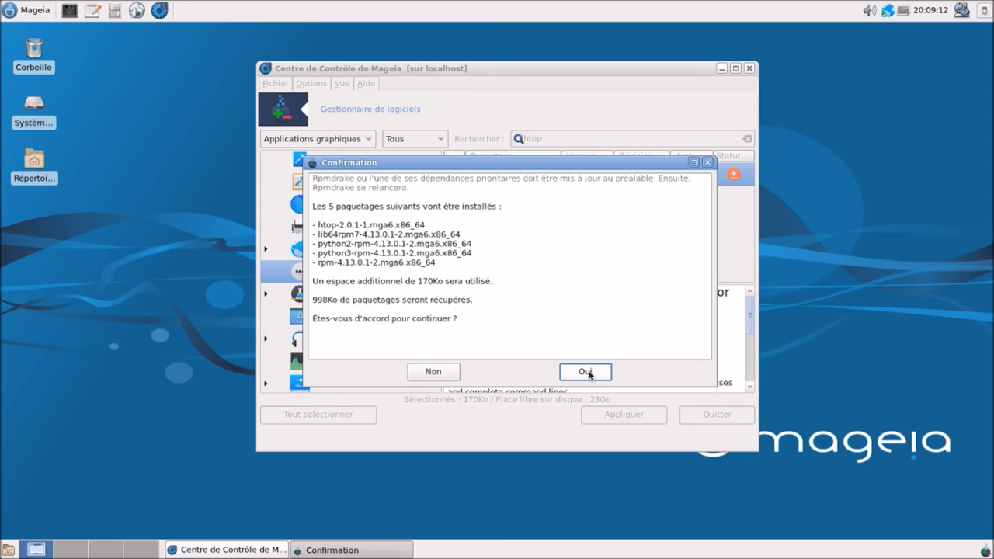
click(590, 373)
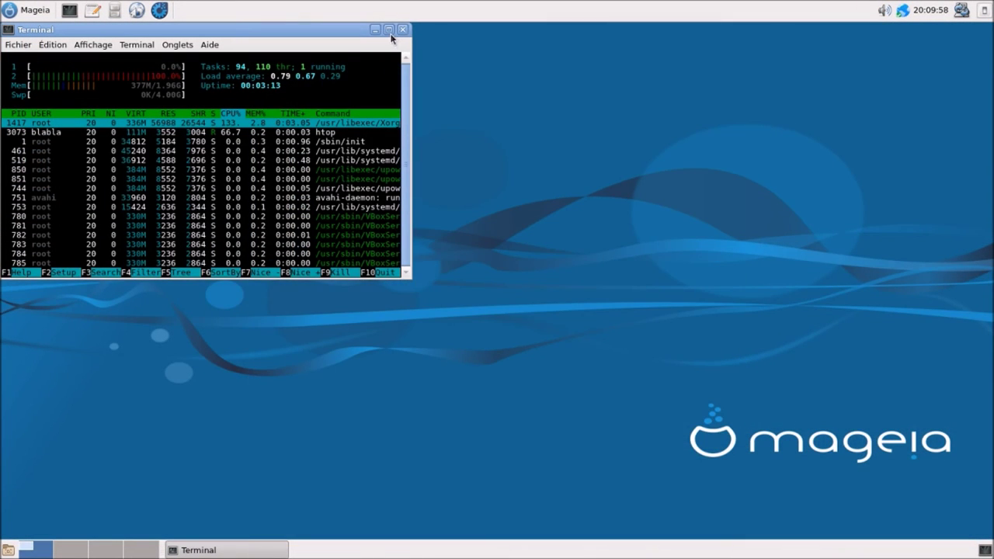
- Record 'Xfce: 380Mio' in Notepad, then start the Mageia 6 Lxde VM in VirtualBox
double_click(388, 30)
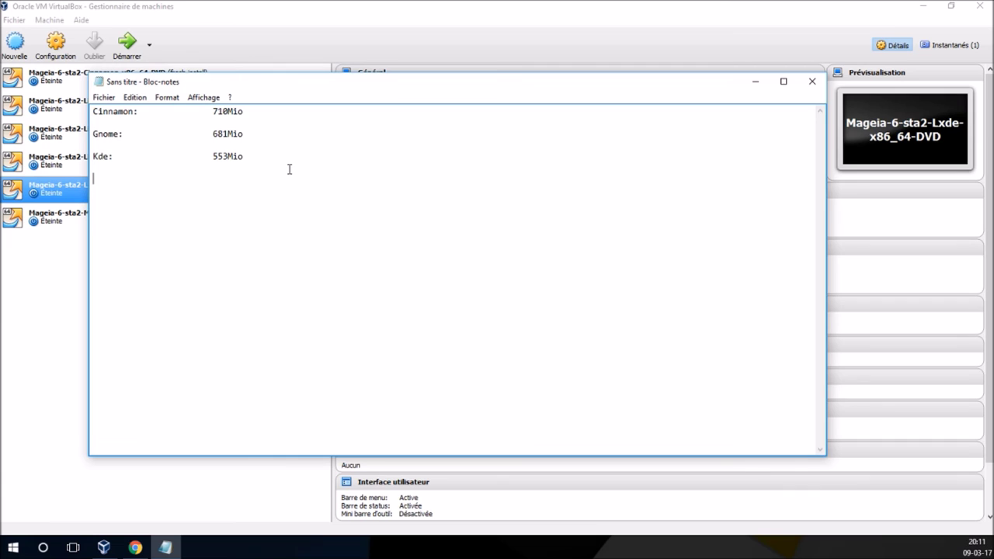
text(Xfce:)
key(Tab)
key(Tab)
key(Tab)
text(680)
key(BackSpace)
key(BackSpace)
key(BackSpace)
text(380Mio)
click(306, 8)
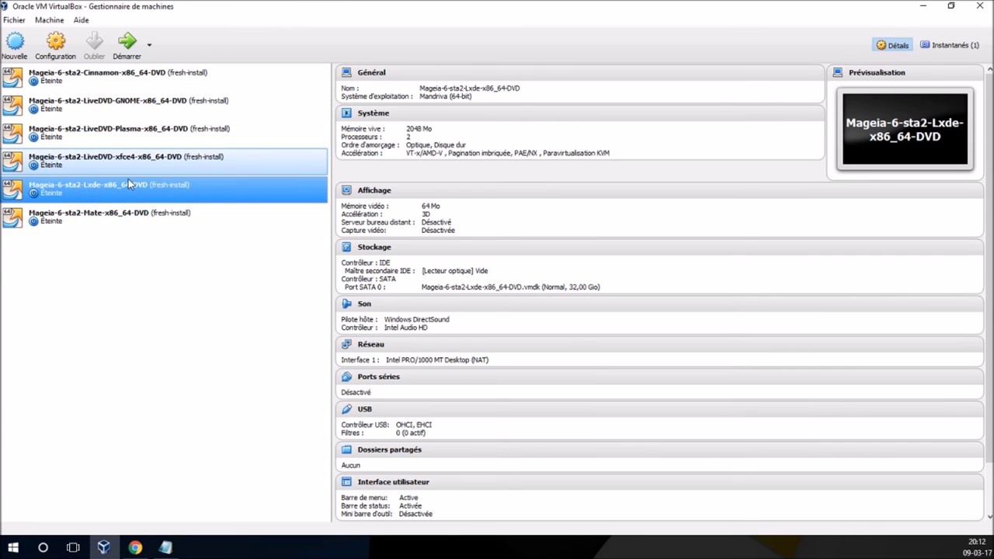
click(127, 43)
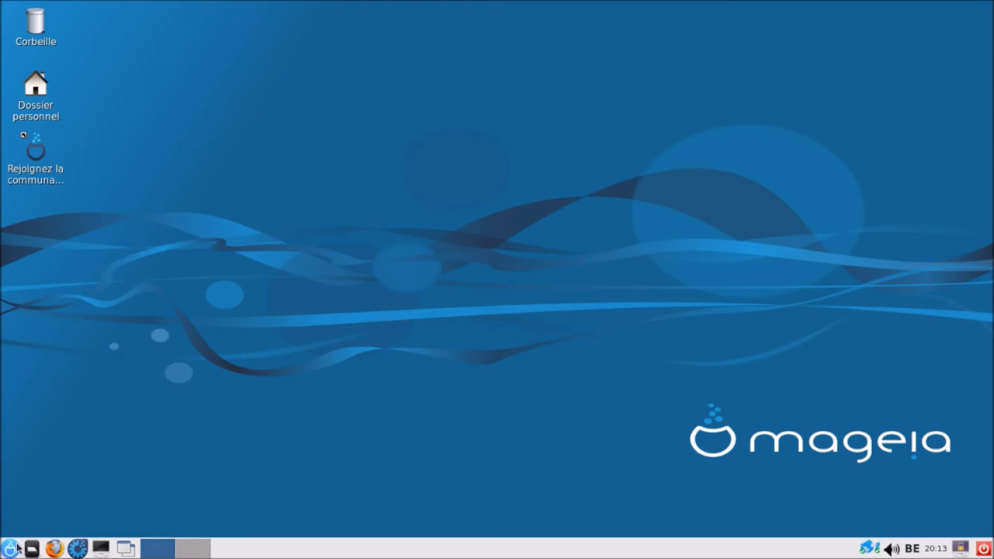
- Close the LXDE welcome window and check Task Manager memory use: 350 Mo of 2002 Mo
click(11, 549)
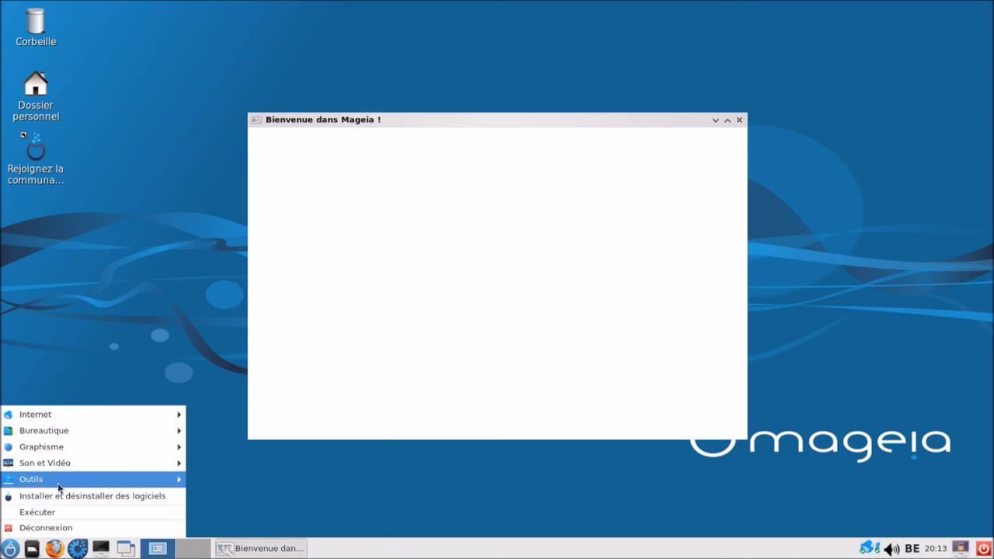
mouse_move(58, 485)
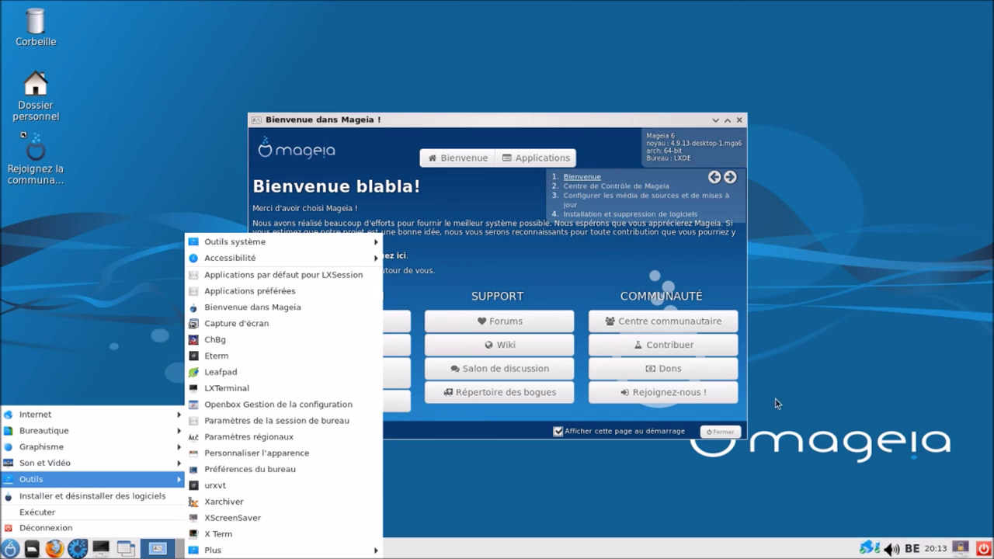
click(716, 434)
click(716, 434)
key(ctrl+alt+Delete)
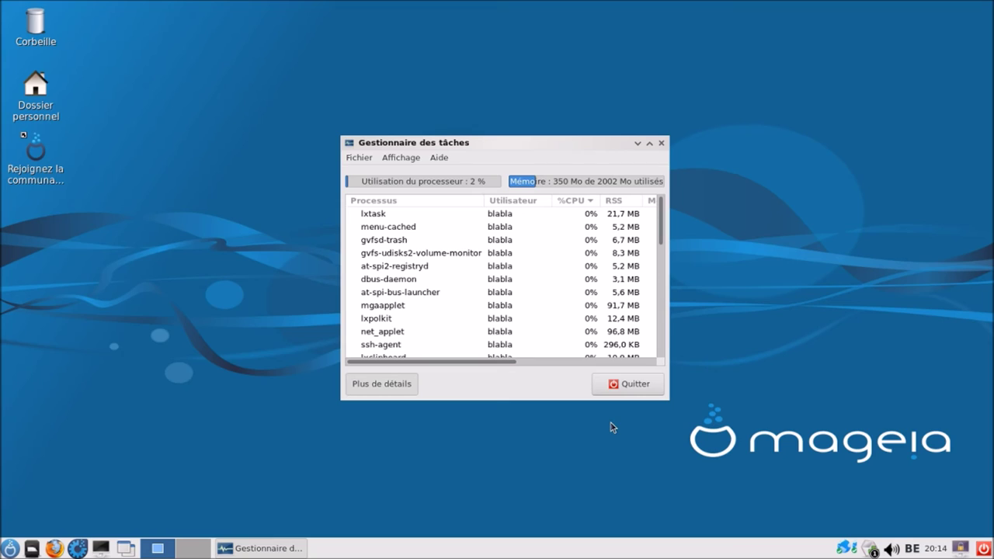
click(660, 145)
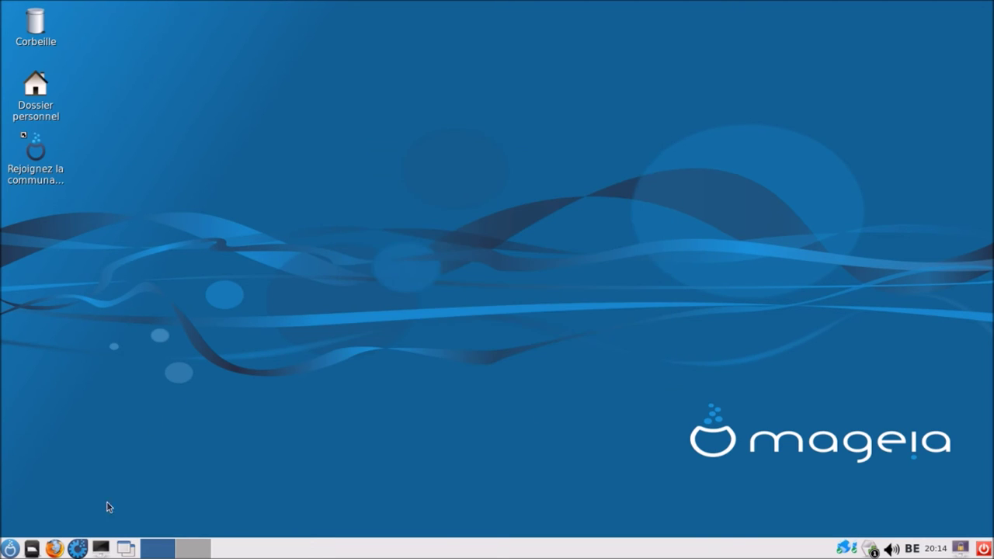
- Install the x86_64 htop 2.0.1 package on the LXDE guest through Mageia Control Center
click(83, 549)
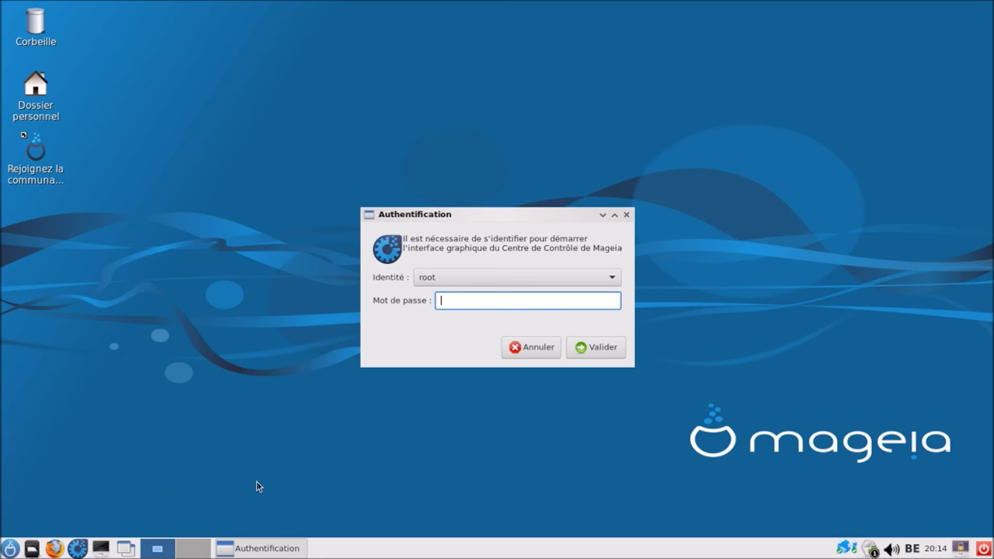
text(••••)
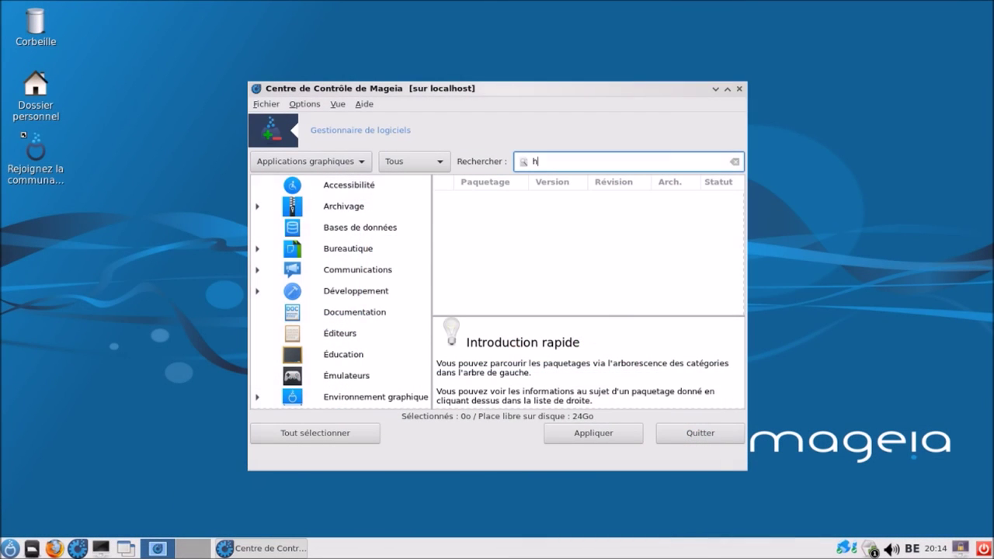
text(htop)
key(Return)
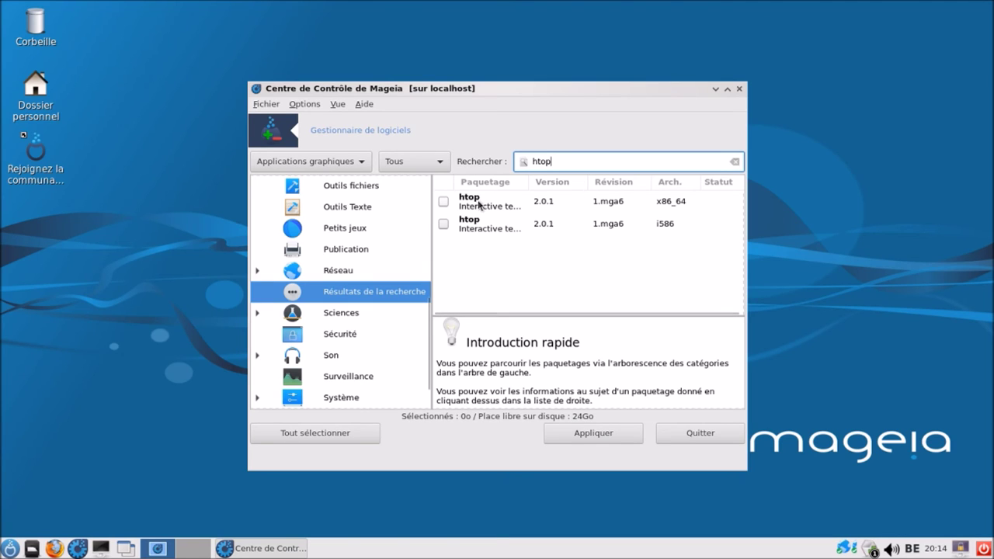
click(444, 201)
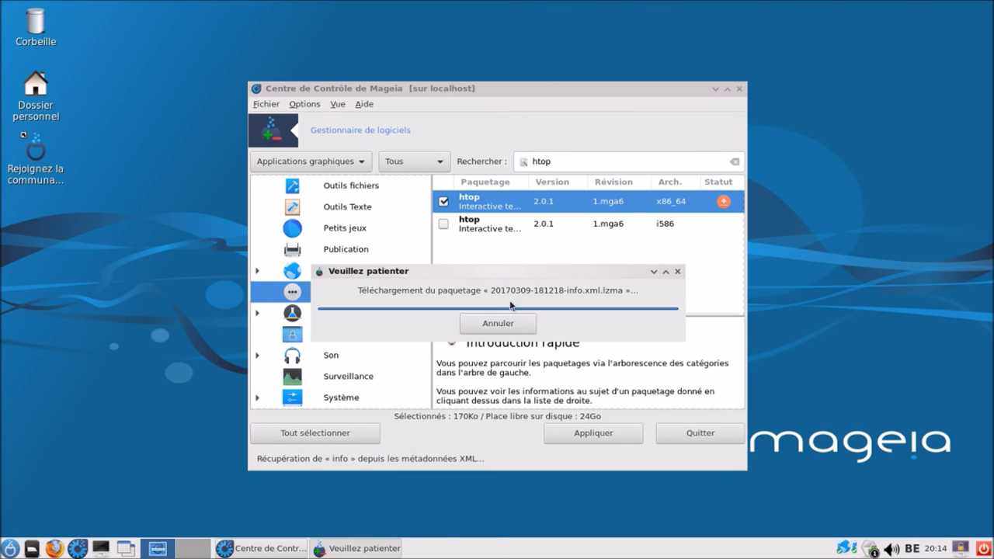
click(610, 435)
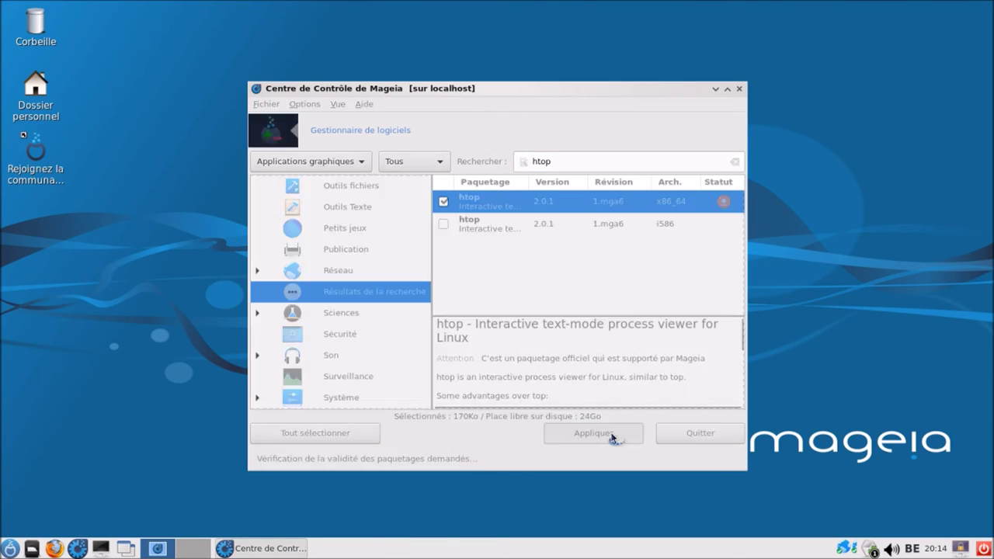
click(584, 394)
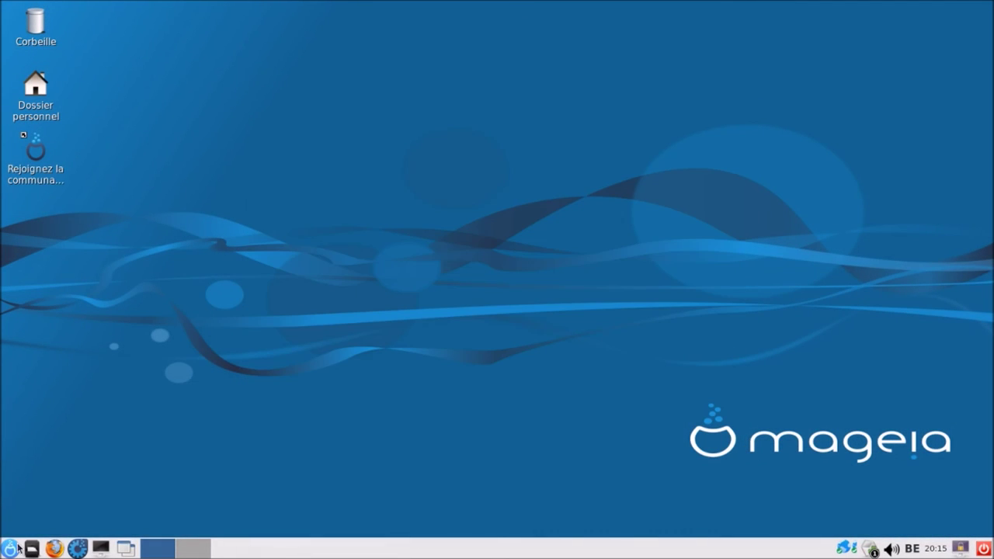
- Run htop full screen on the LXDE guest to read memory use: 350M of 1.96G
click(19, 547)
mouse_move(131, 477)
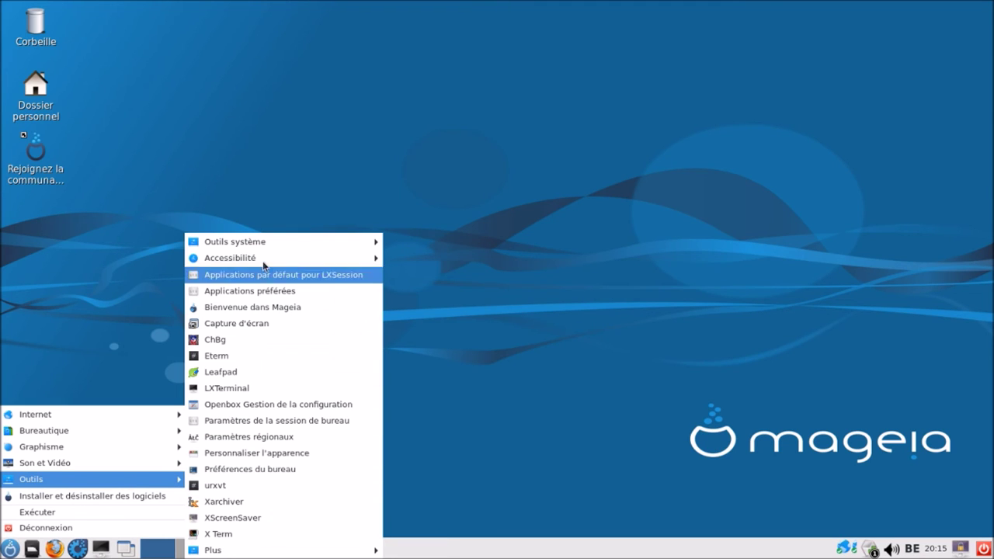
mouse_move(268, 246)
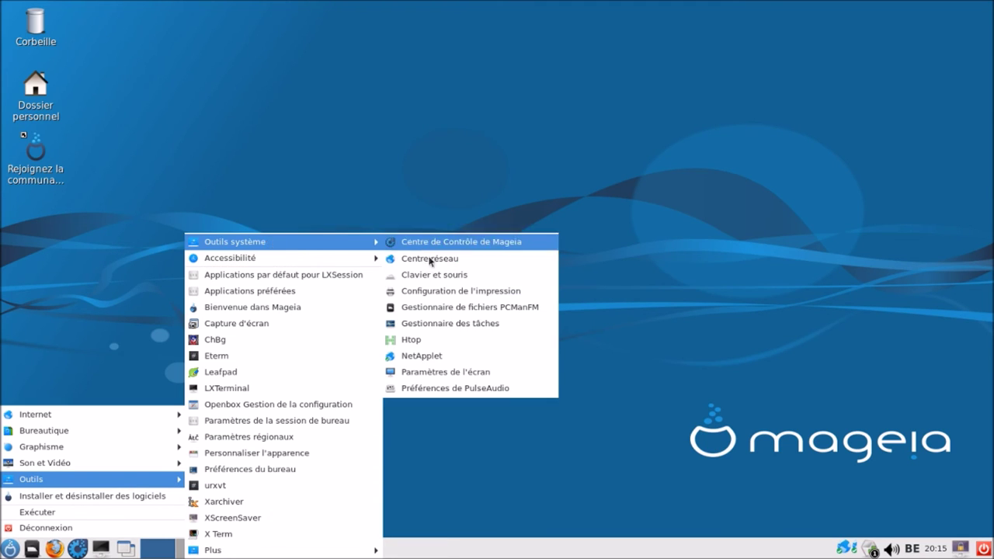
click(431, 339)
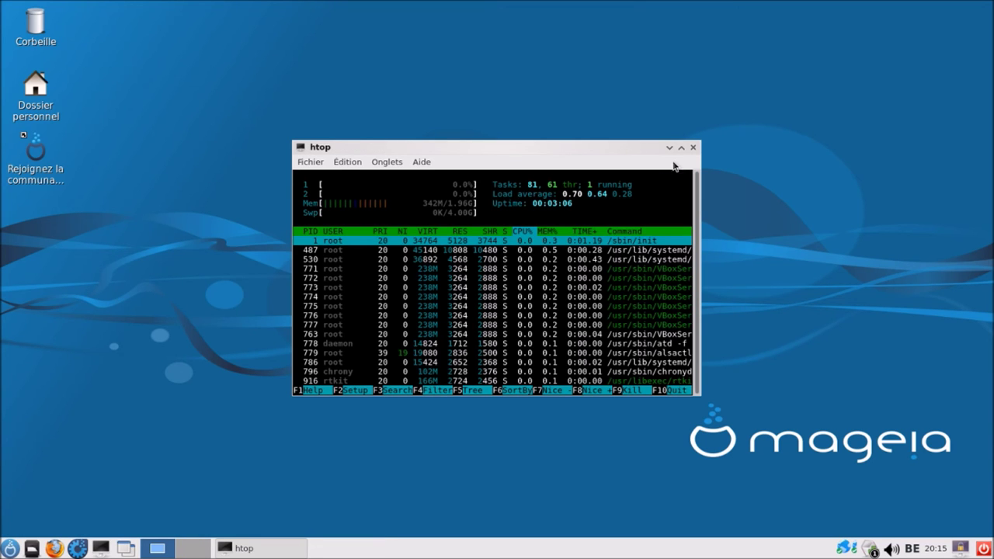
click(681, 148)
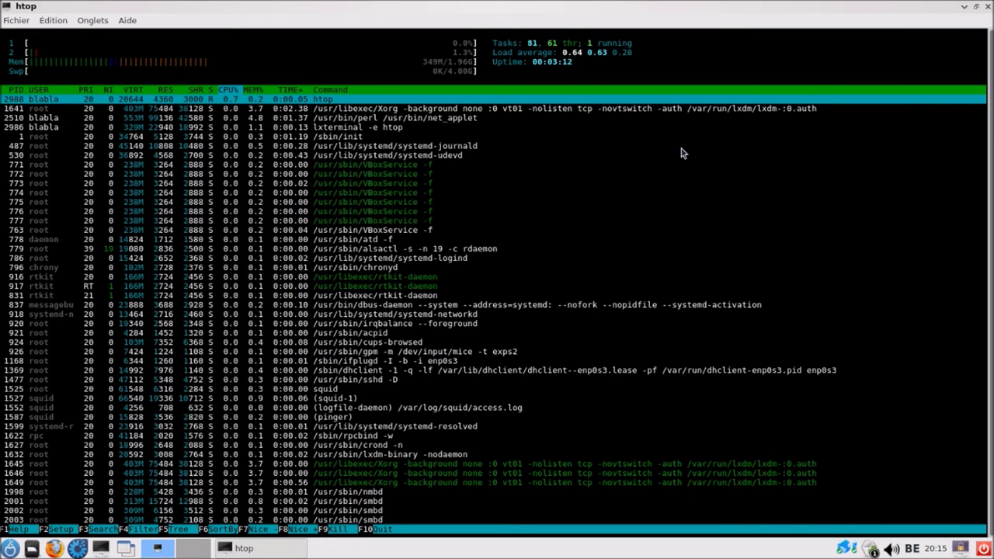
click(987, 7)
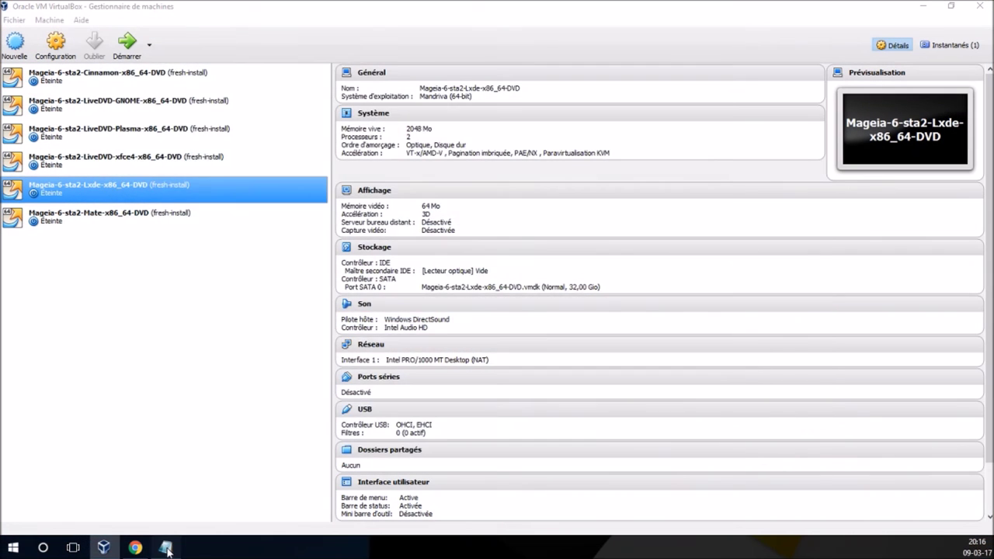
- Add a new 'Lxde: 350Mio' line below the Xfce entry in Notepad
click(165, 548)
key(Return)
text(Lxde:			)
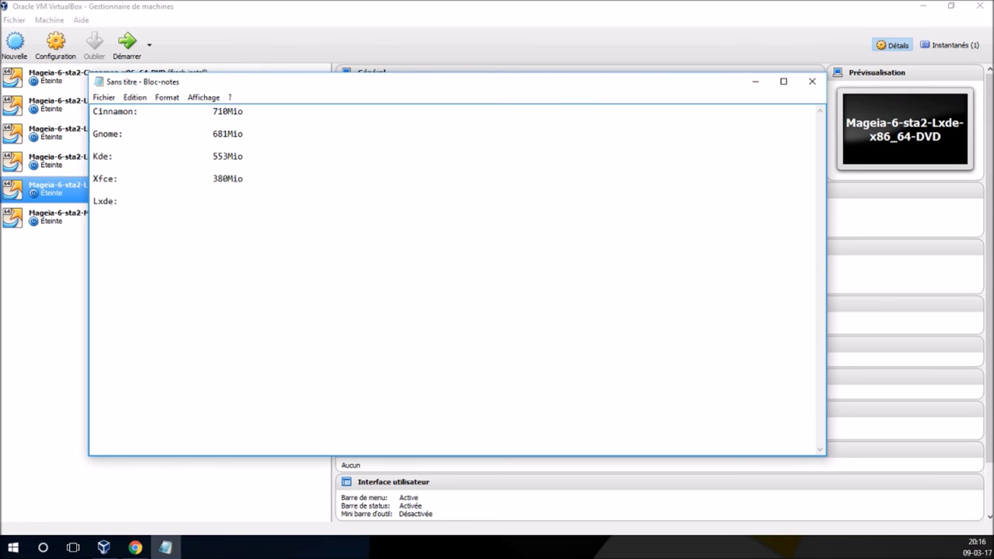
text(350Mio)
- Insert an empty 'Mate:' line above the Lxde entry in Notepad
click(94, 201)
key(Return)
key(Return)
key(Up)
text(Mate:)
- Select the Mageia 6 Mate VM in VirtualBox Manager and start it
click(282, 20)
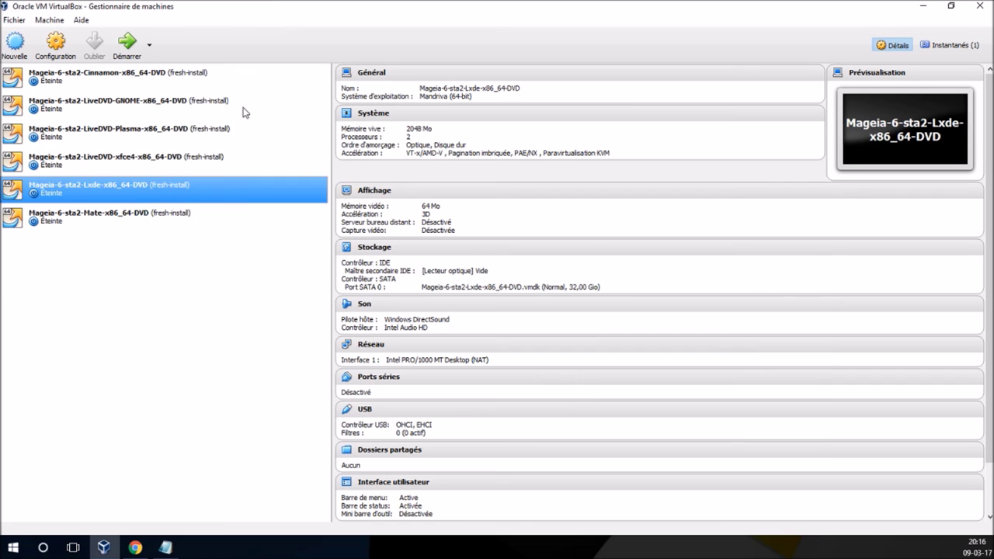
click(191, 221)
click(128, 46)
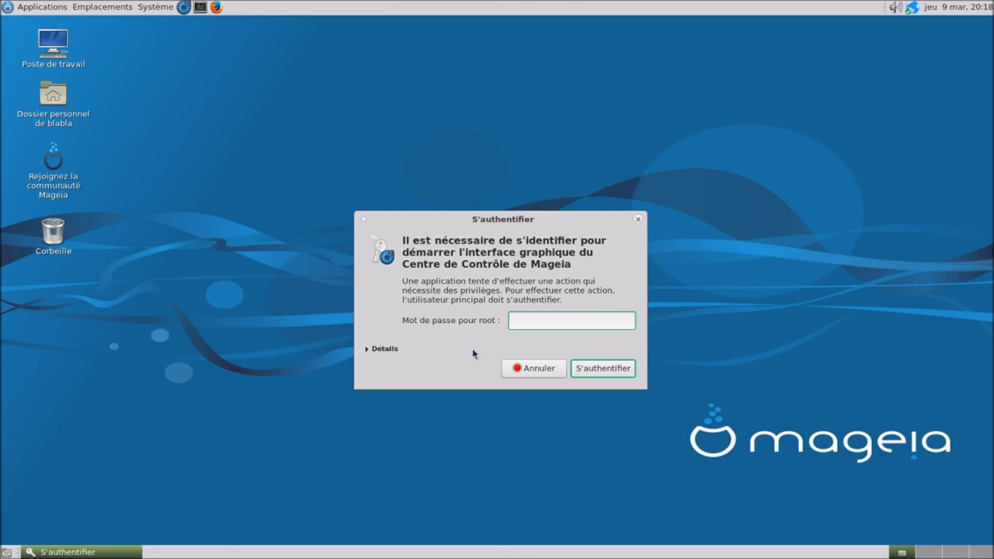
- Enter the root password and open the software install and remove tool
text(root)
text(mageia)
key(Return)
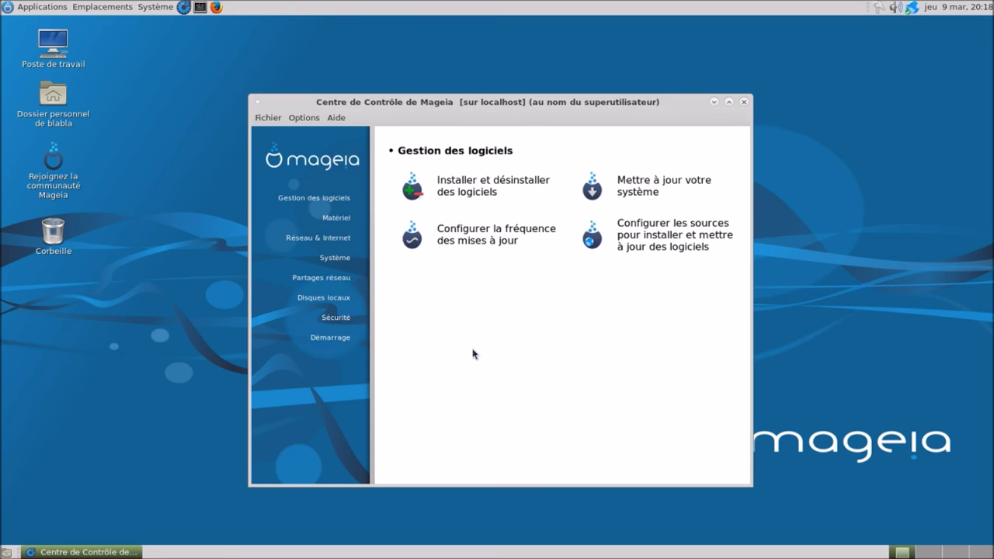
click(490, 180)
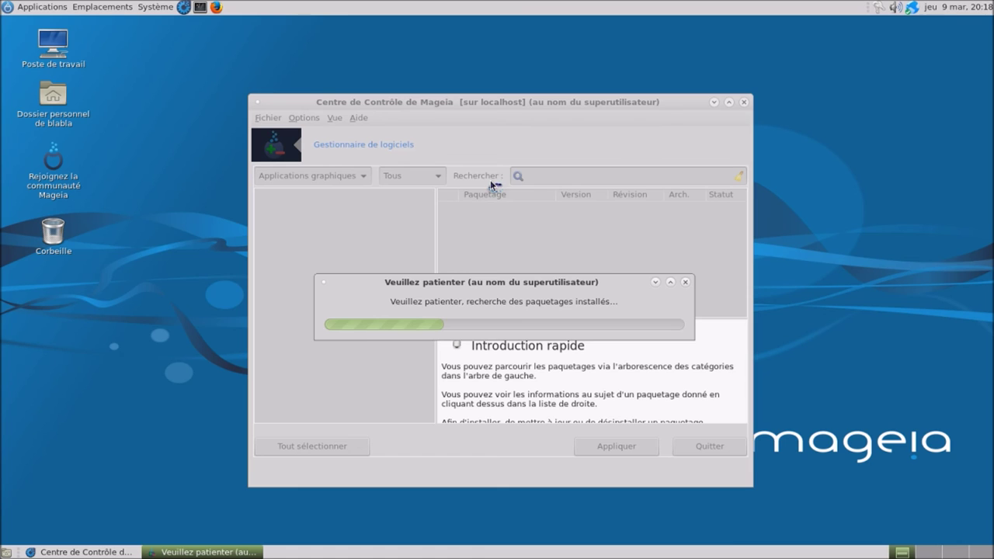
- Search for htop, mark the 64-bit package and confirm installing htop-2.0.1
text(htop)
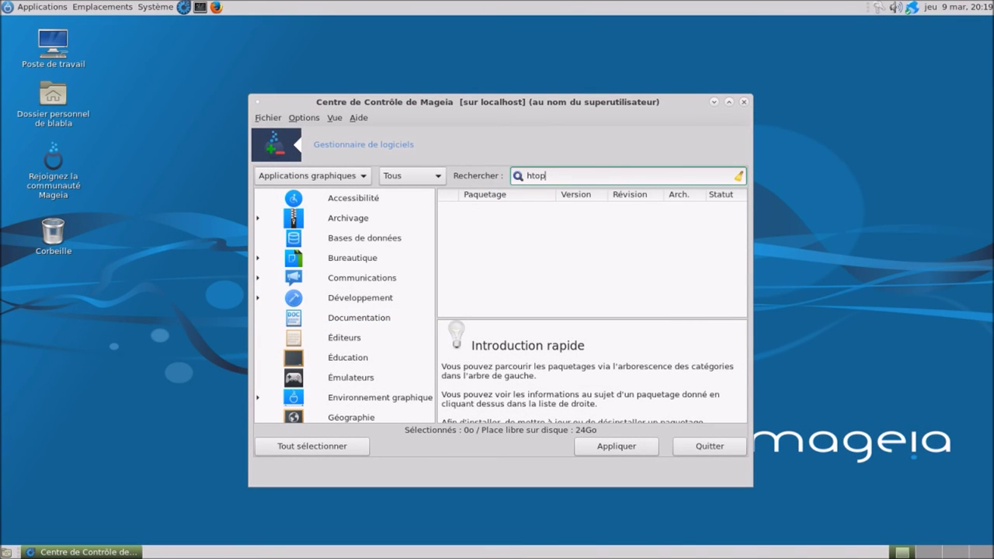
key(Return)
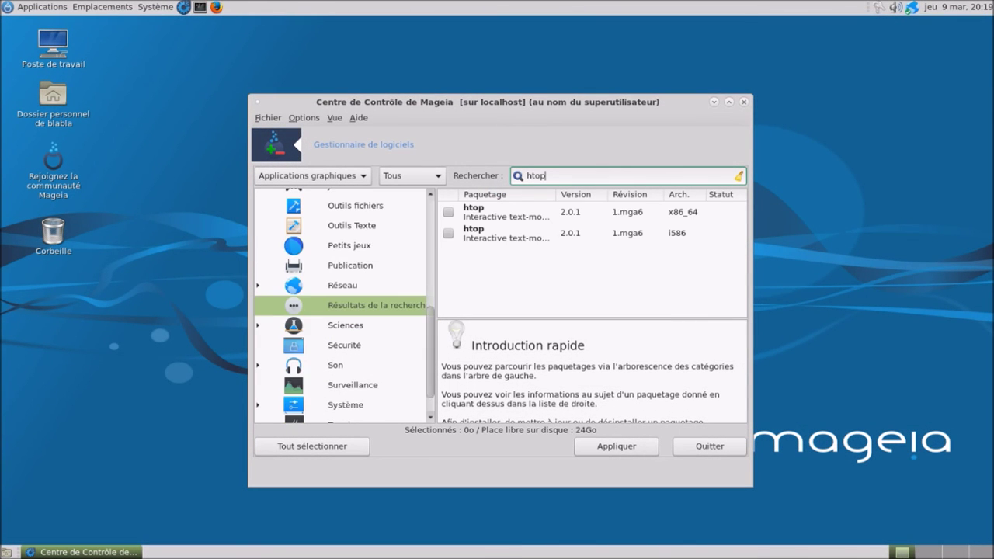
click(450, 212)
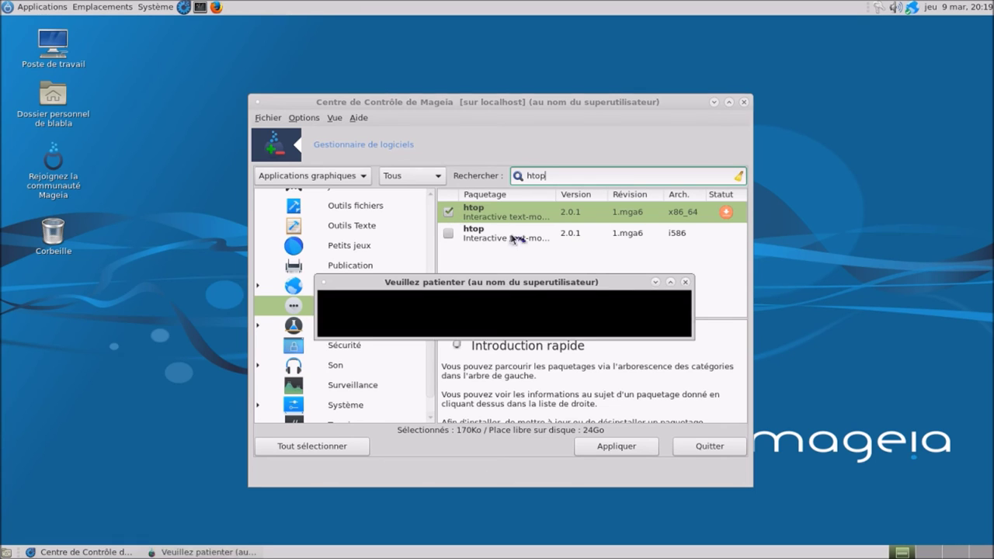
click(631, 447)
click(578, 407)
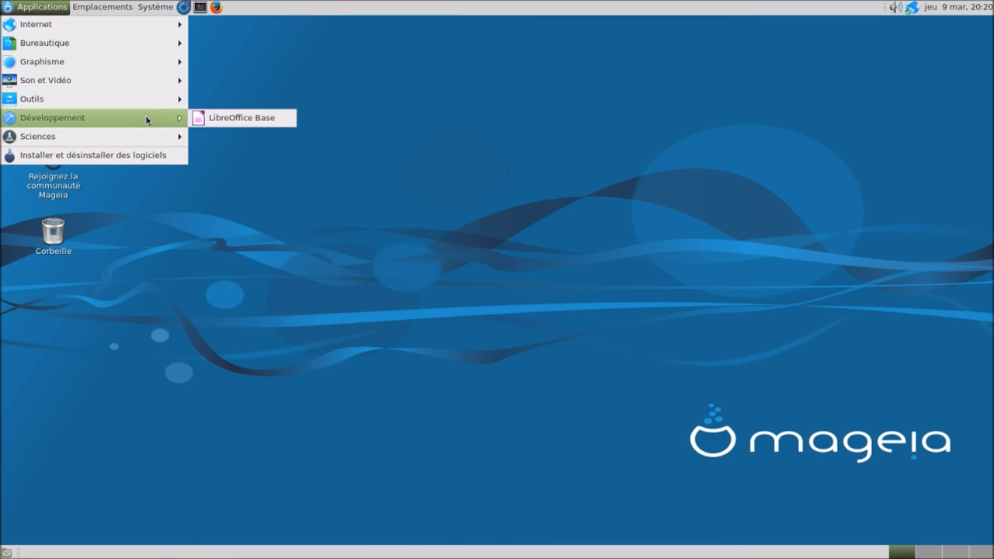
- Run htop full screen on the MATE guest to read memory use: 420M of 1.96G, then close it
mouse_move(147, 101)
mouse_move(244, 107)
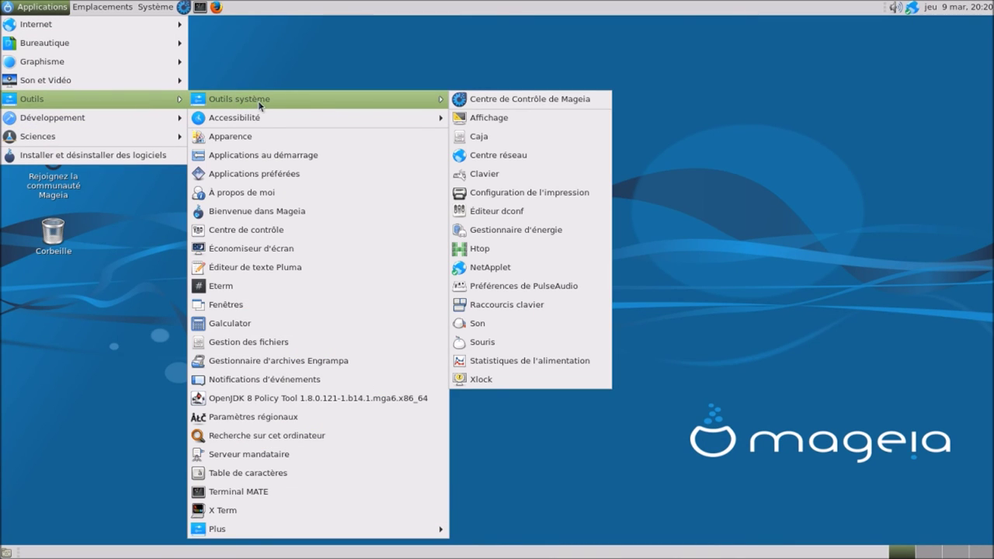
click(492, 249)
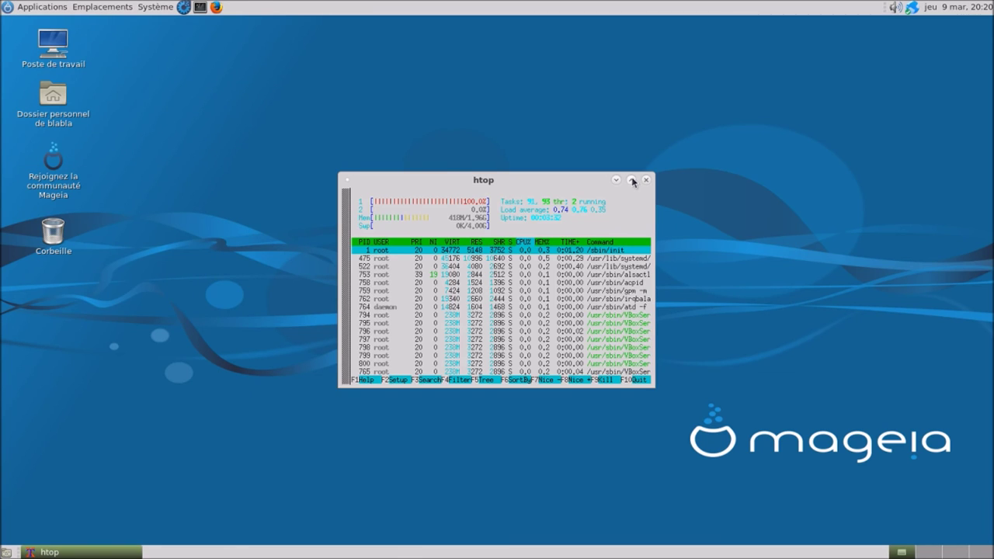
click(633, 180)
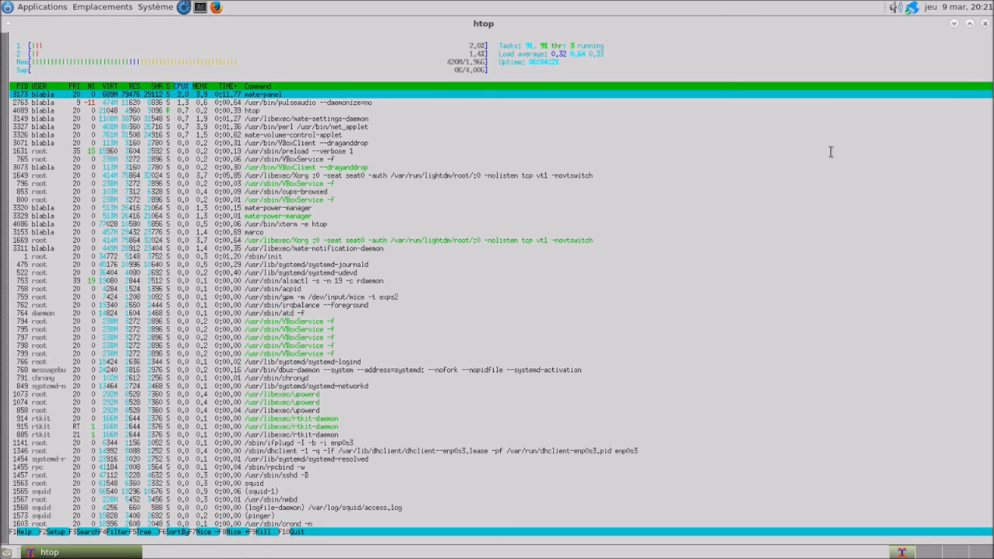
click(985, 25)
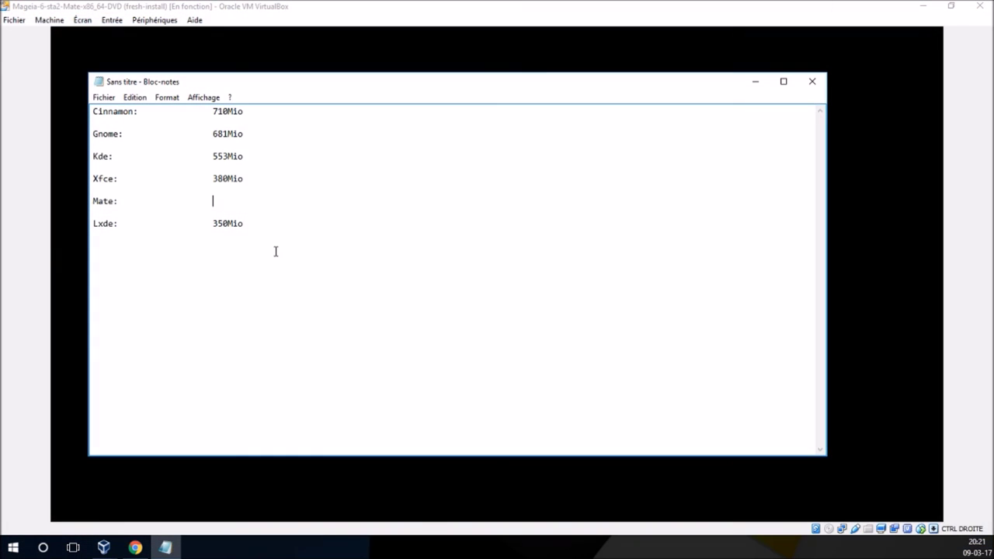
- Complete the line as 'Mate: 420Mio' and cut it out of the list
text(42)
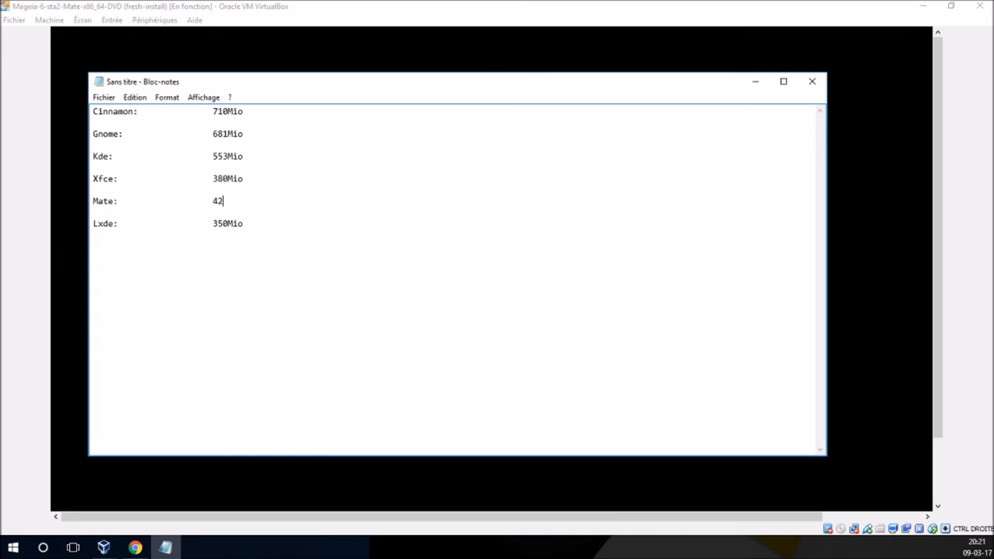
text(0Mio)
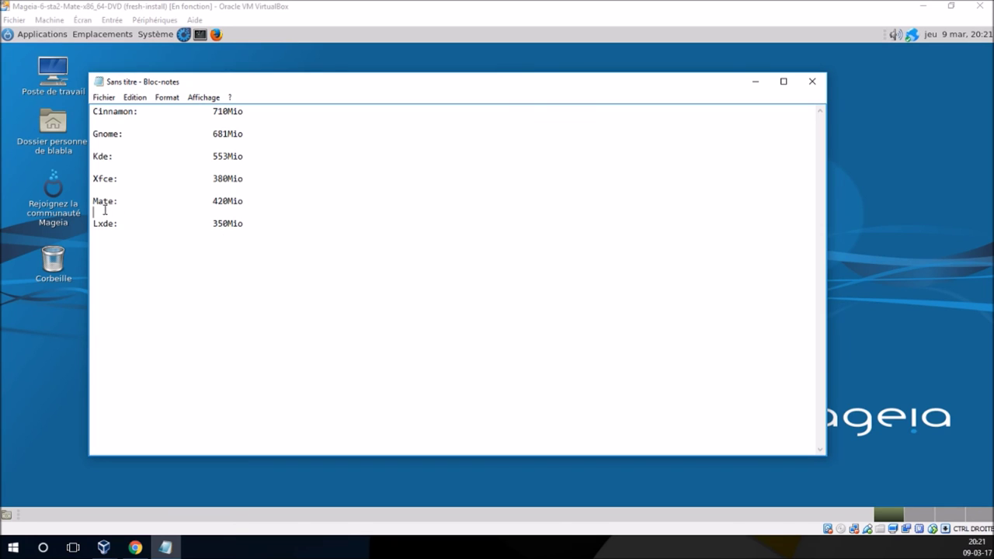
shift+click(93, 203)
key(ctrl+c)
right_click(93, 203)
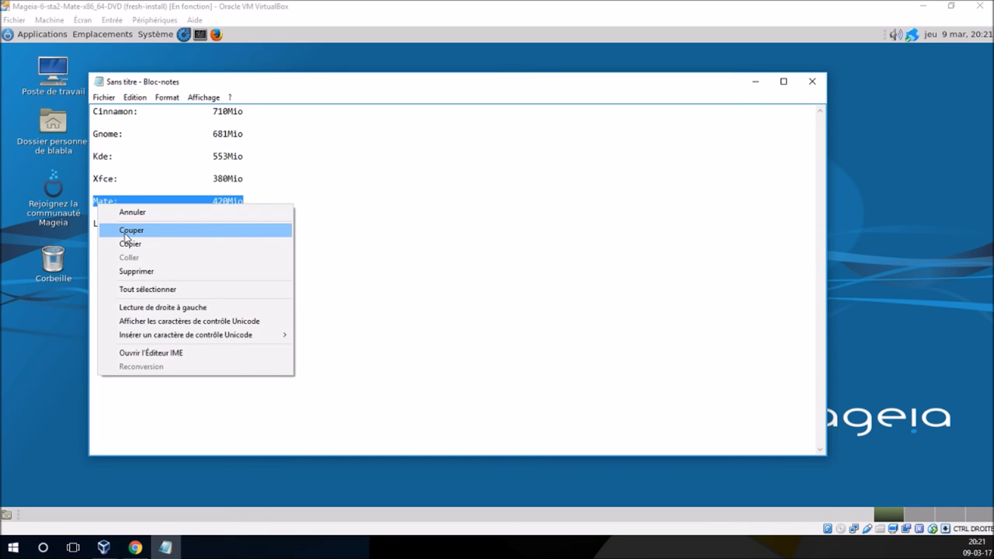
click(129, 229)
- Remove leftover blank lines and paste the Mate line between the Kde and Xfce entries
key(BackSpace)
key(BackSpace)
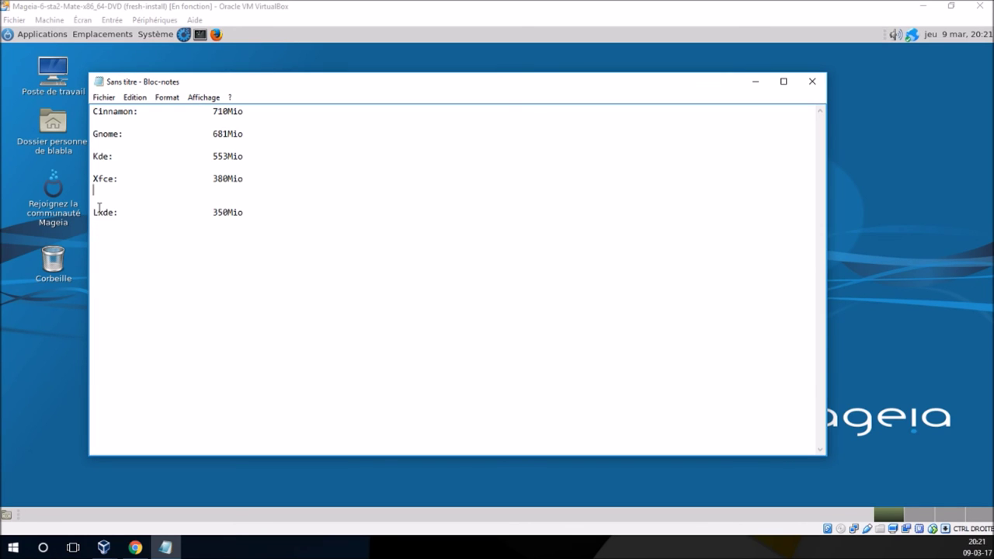
key(Up)
key(Return)
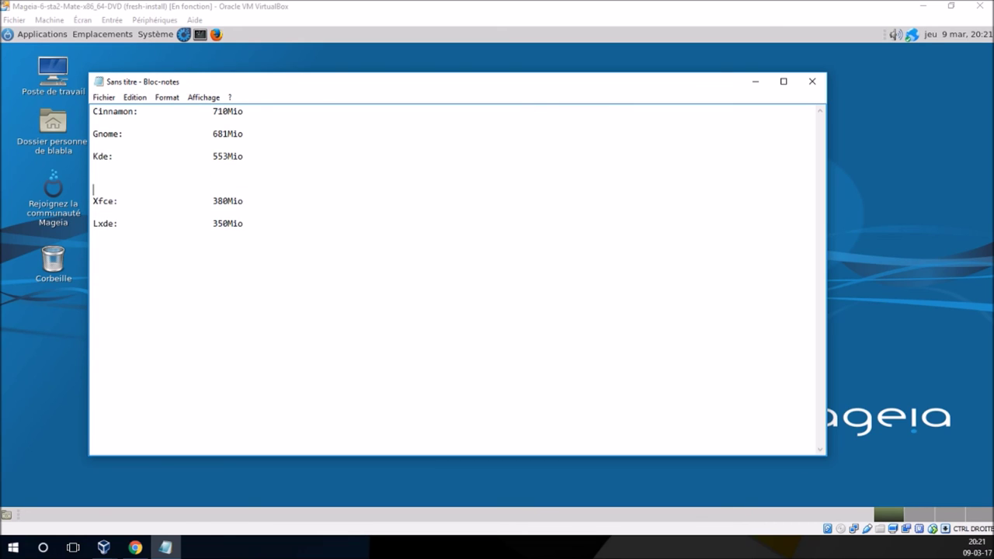
key(Up)
key(ctrl+v)
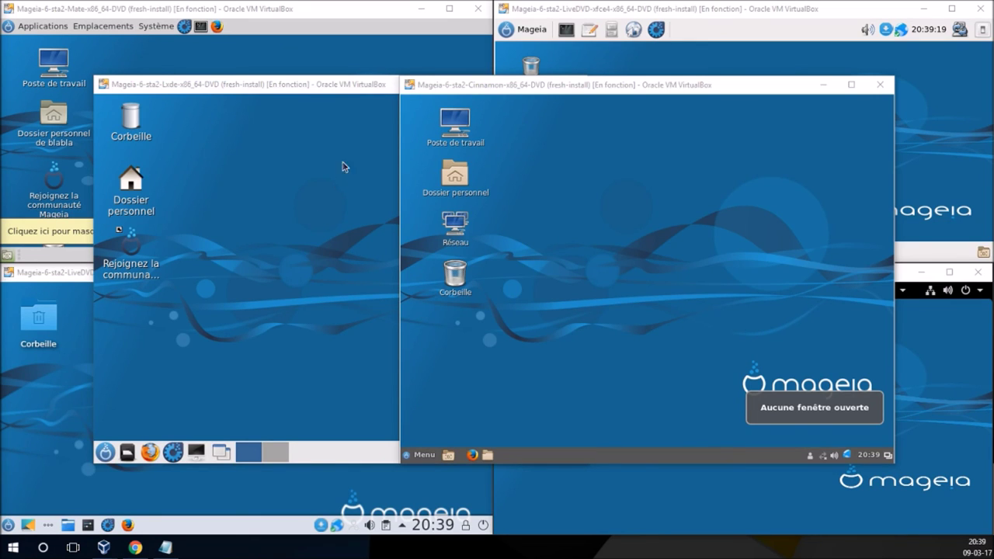
- Run htop in a maximized terminal in the MATE guest
click(205, 30)
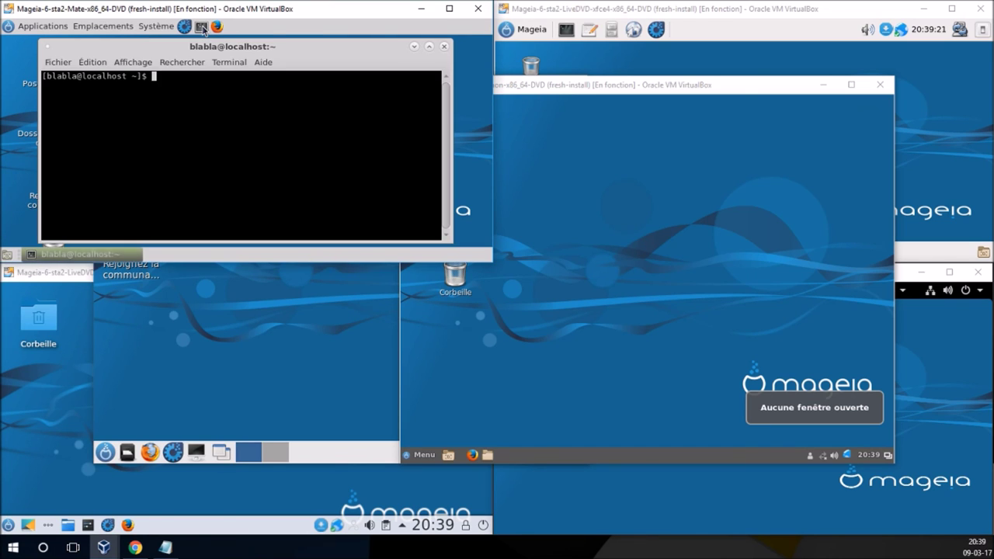
text(htop)
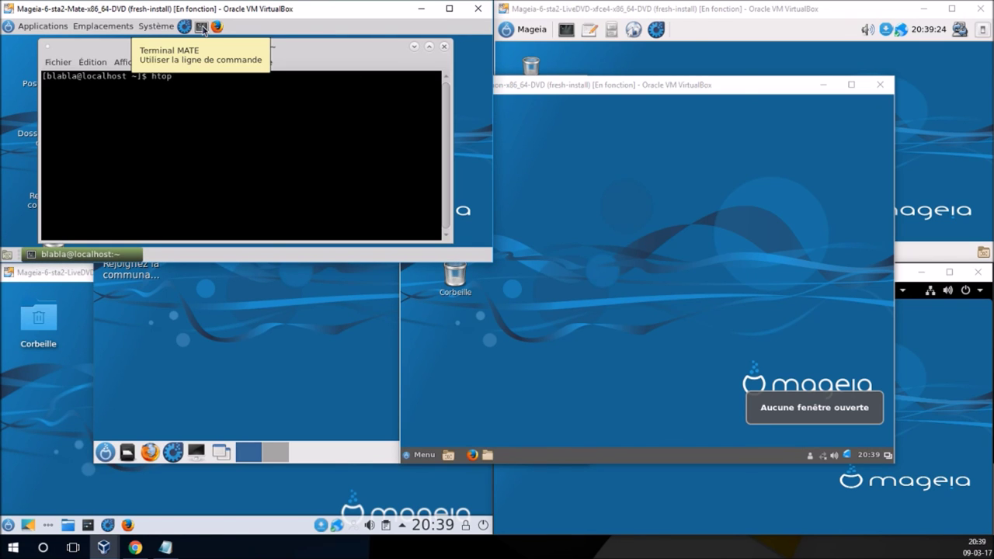
key(Return)
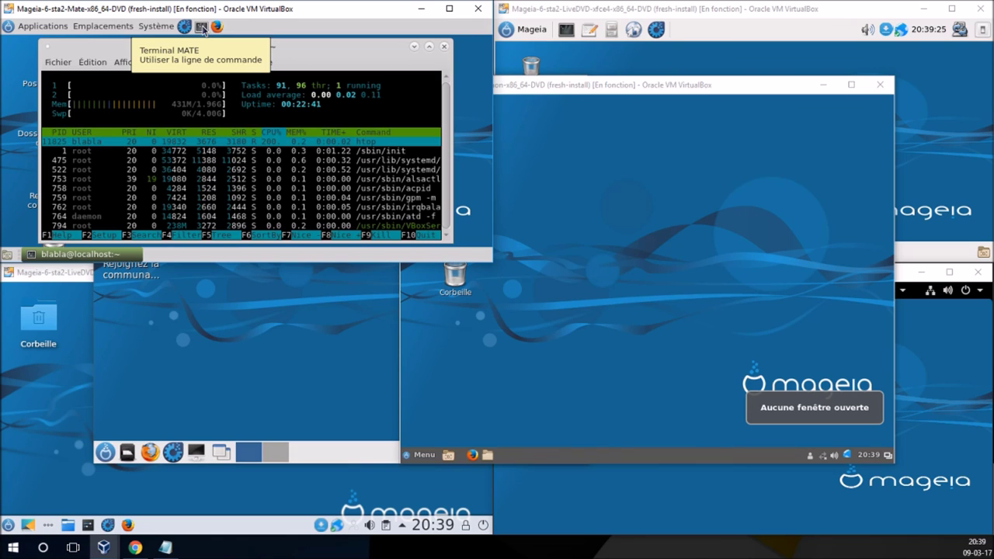
click(429, 47)
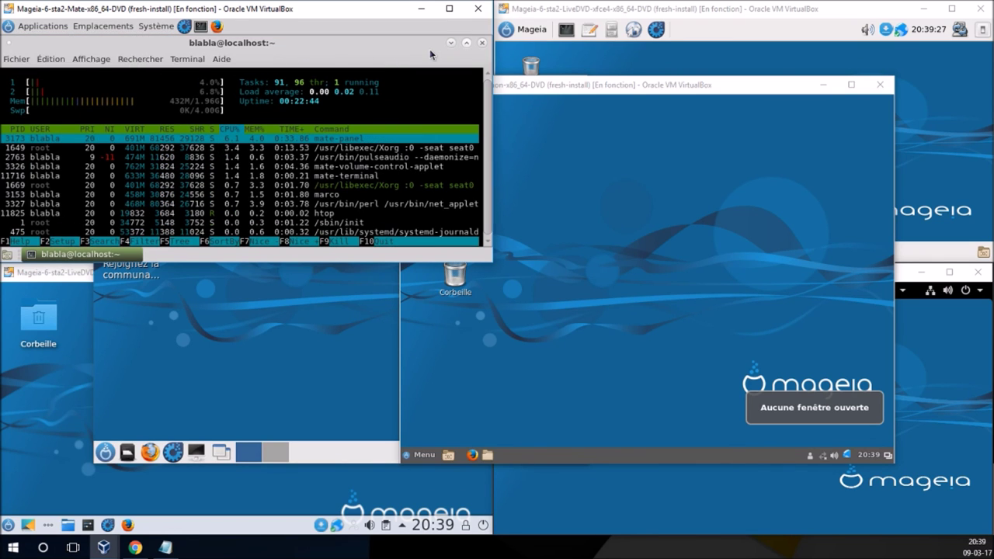
- Run htop in a maximized terminal in the Xfce guest
click(561, 36)
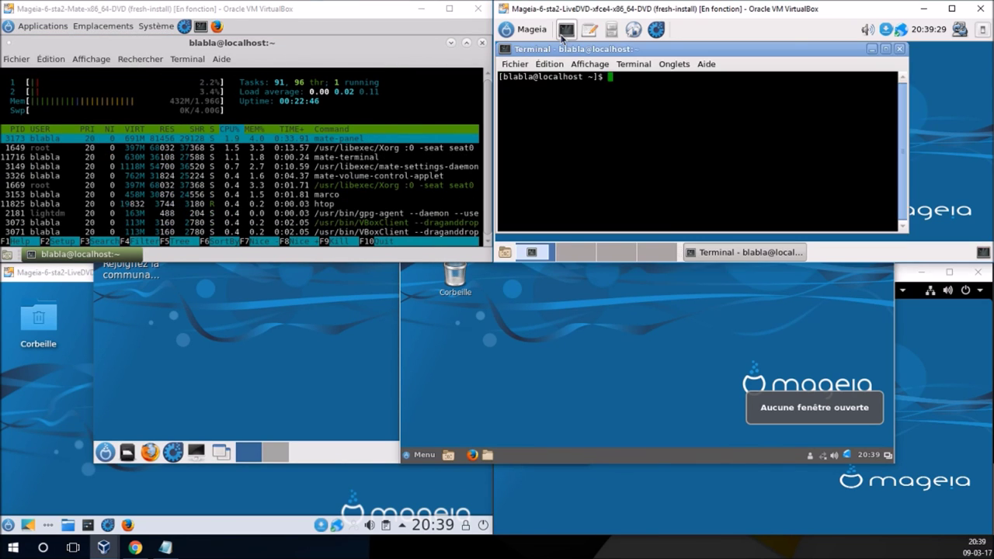
text(clear)
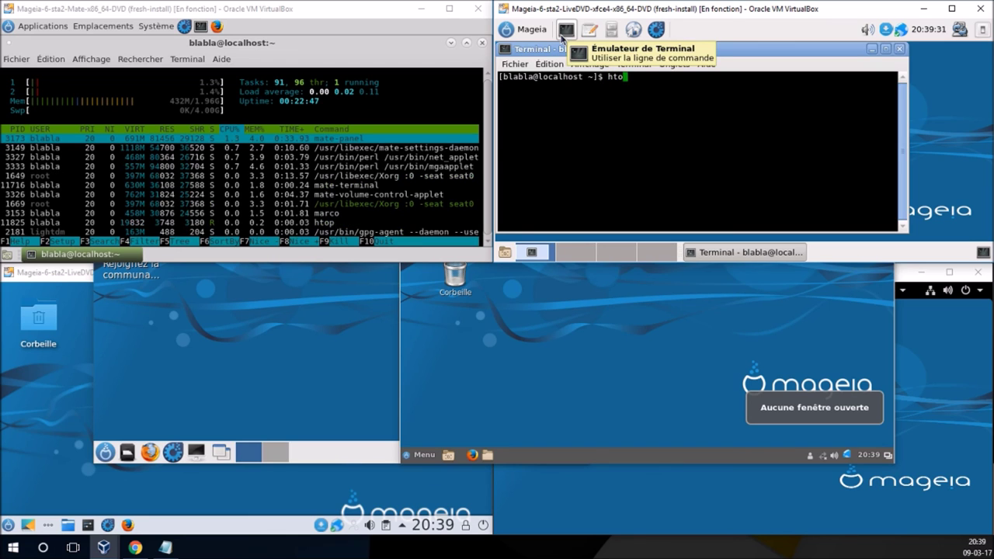
key(Return)
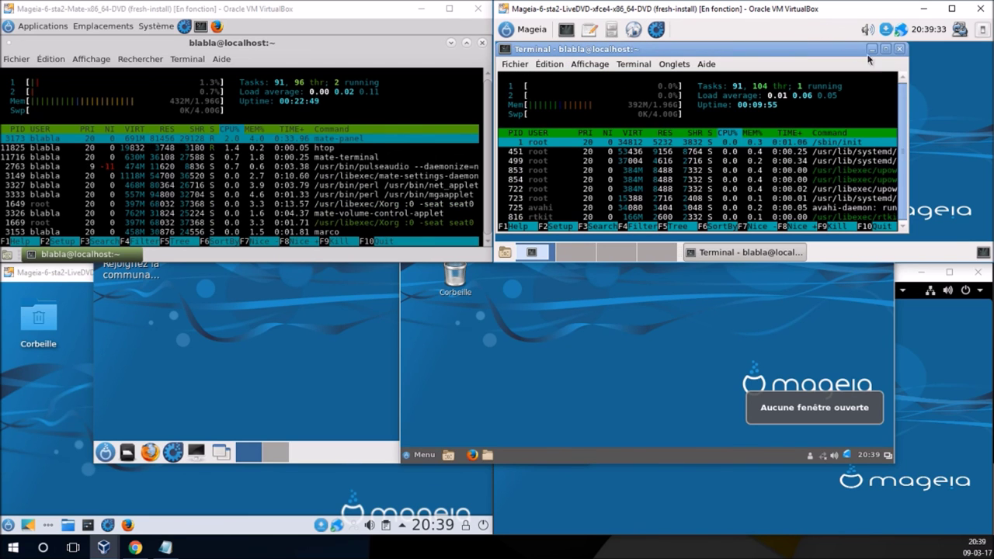
click(886, 49)
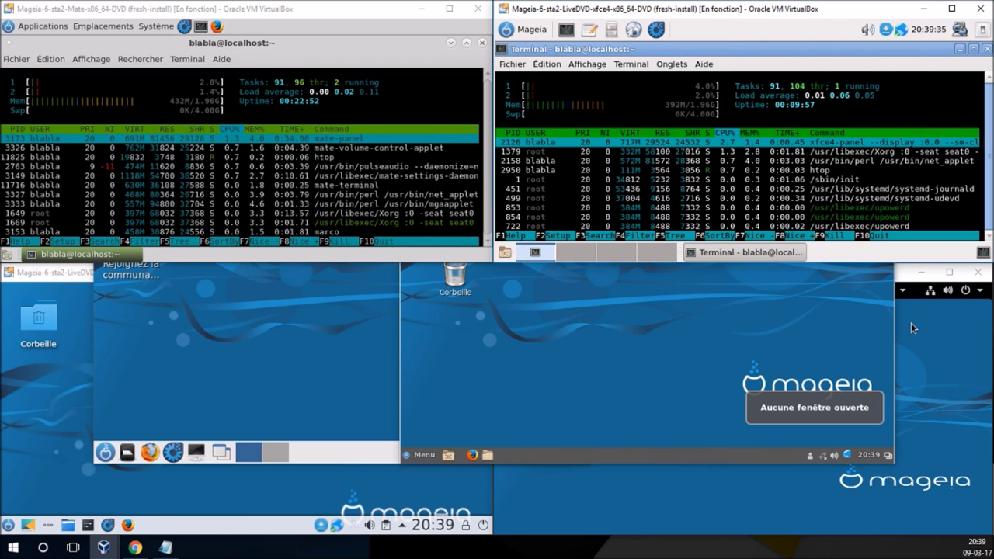
- Launch Htop from the GNOME overview search in the GNOME guest
click(911, 324)
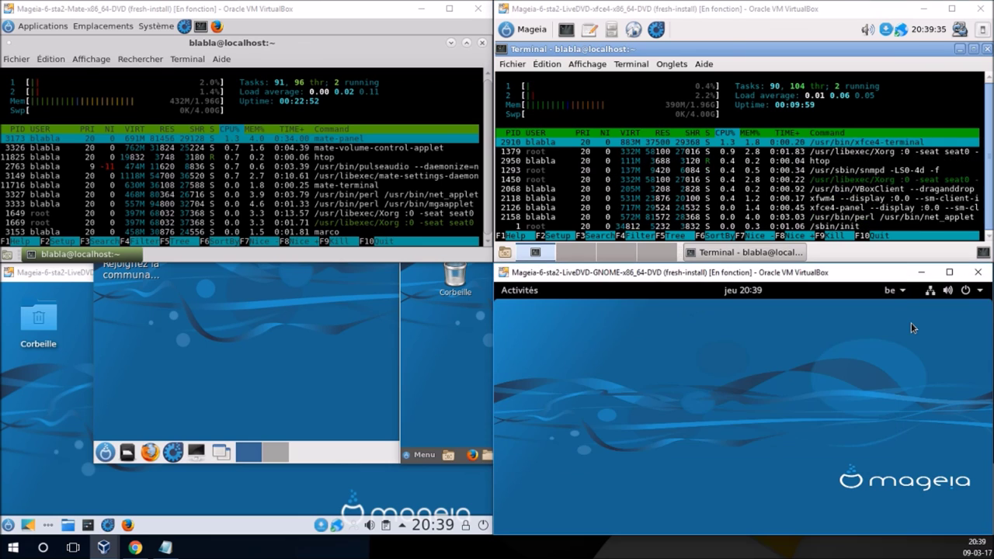
click(519, 292)
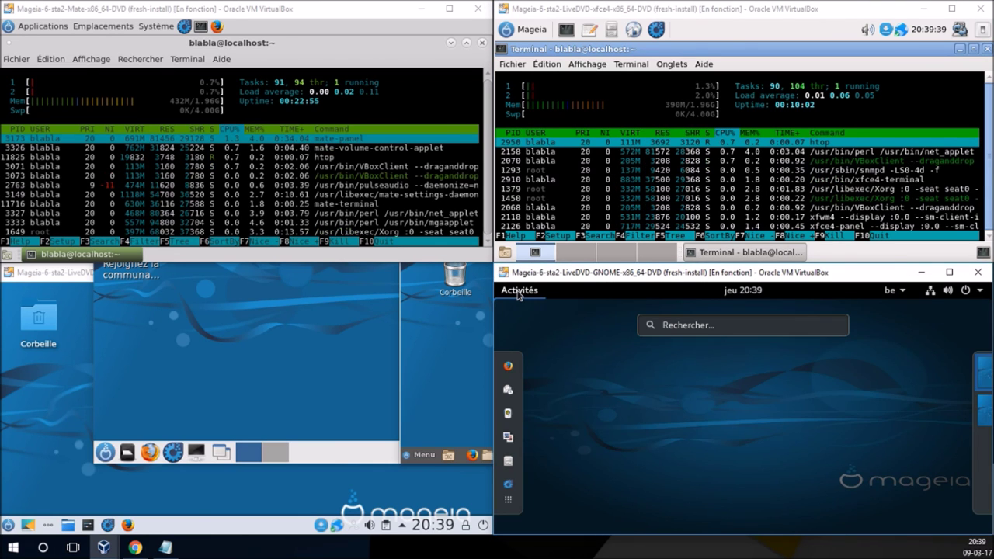
text(htop)
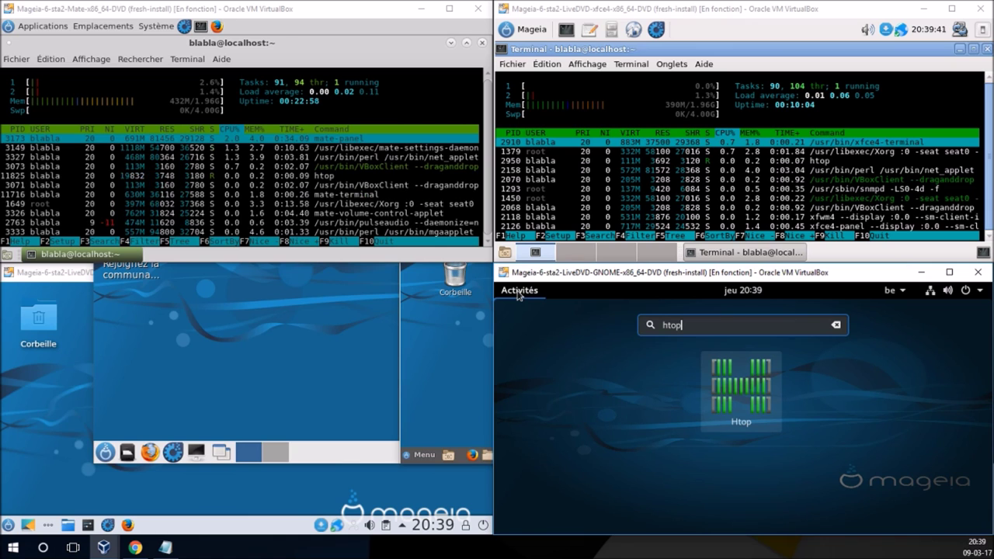
click(729, 392)
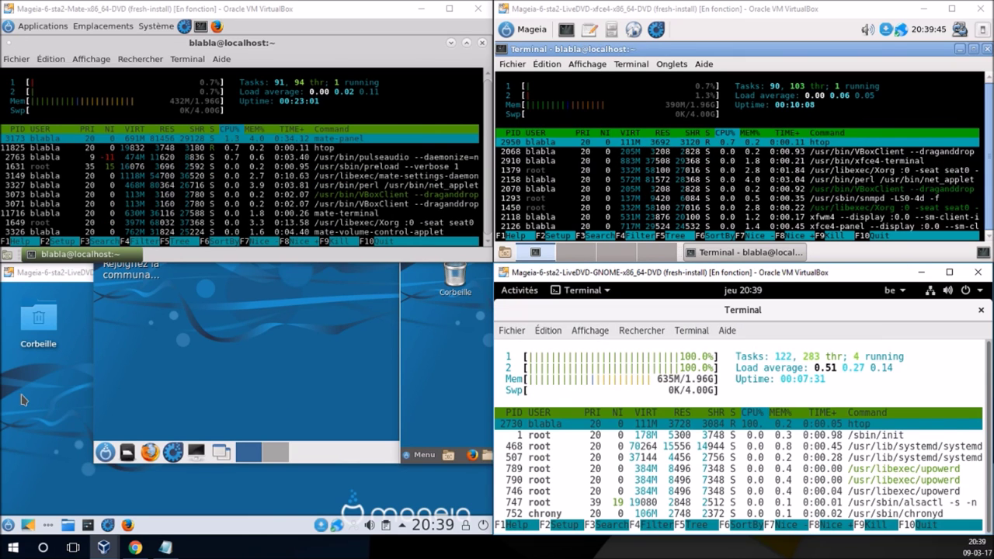
- In the Plasma guest, close System Settings and launch Htop maximized in Konsole
click(88, 525)
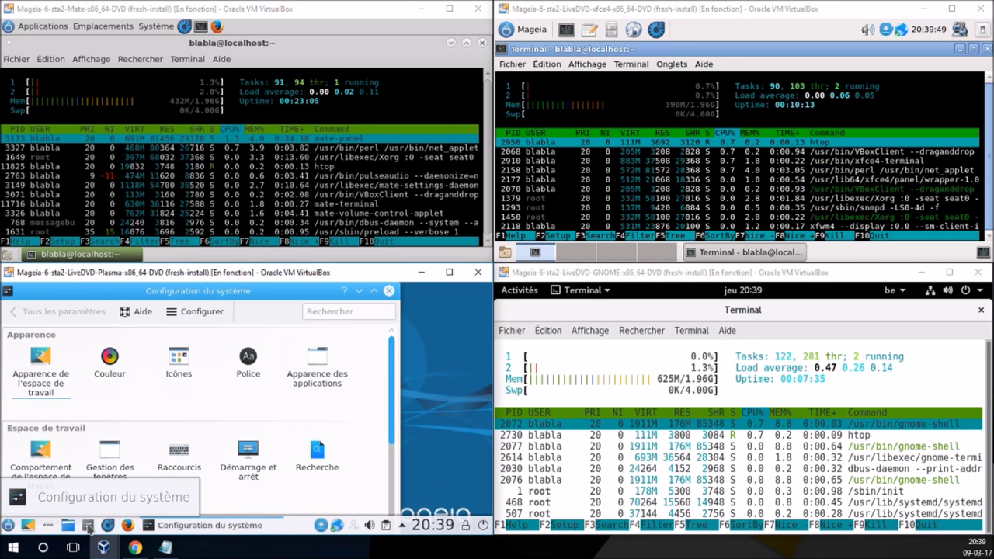
click(389, 290)
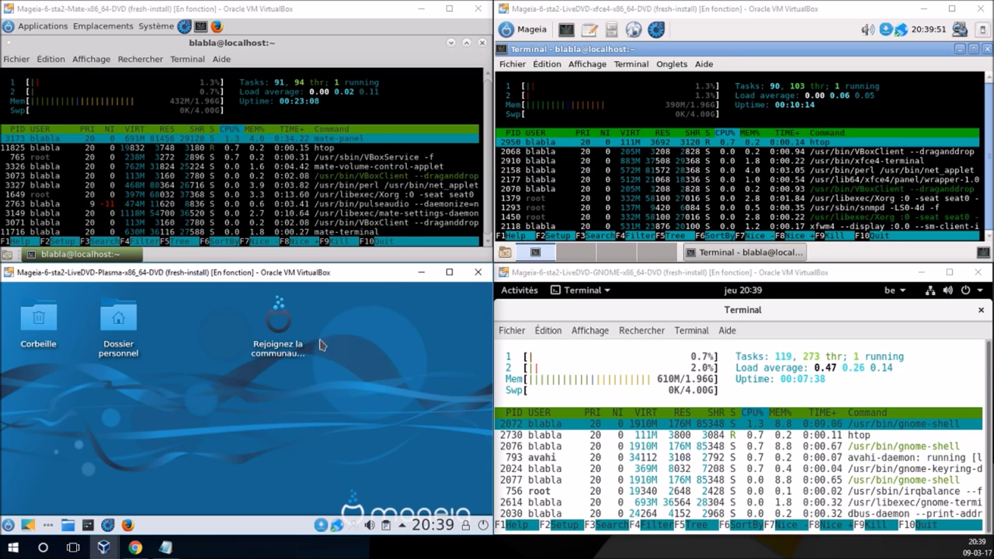
click(8, 526)
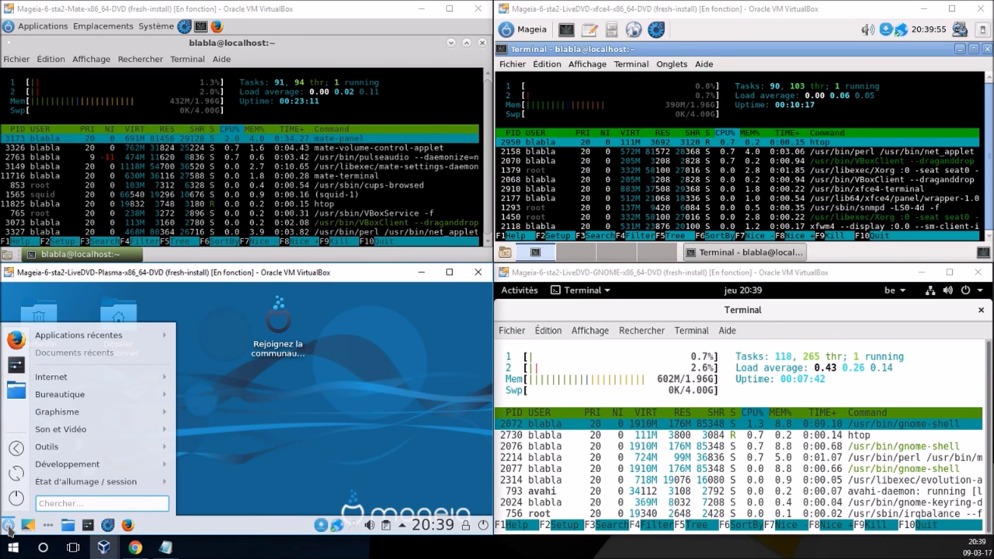
text(hto)
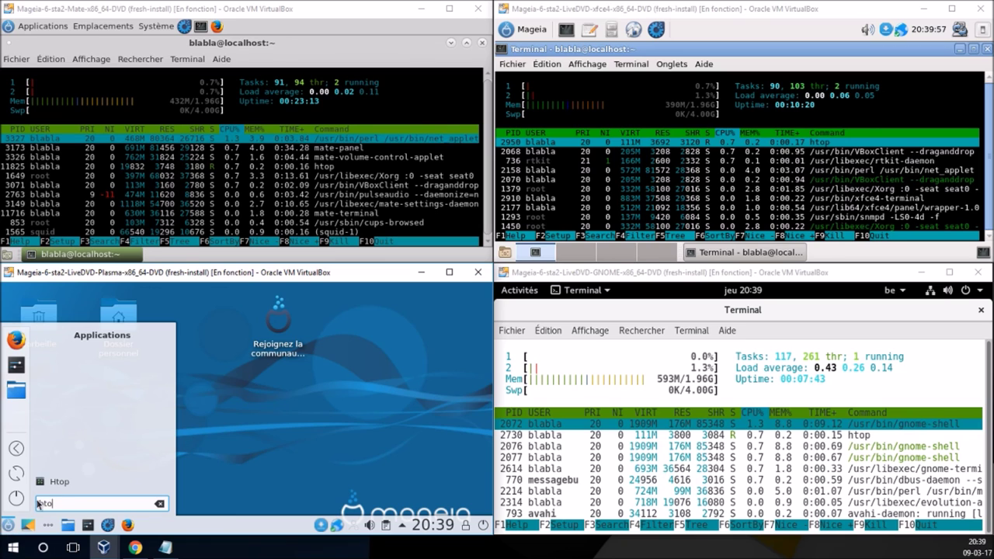
click(62, 482)
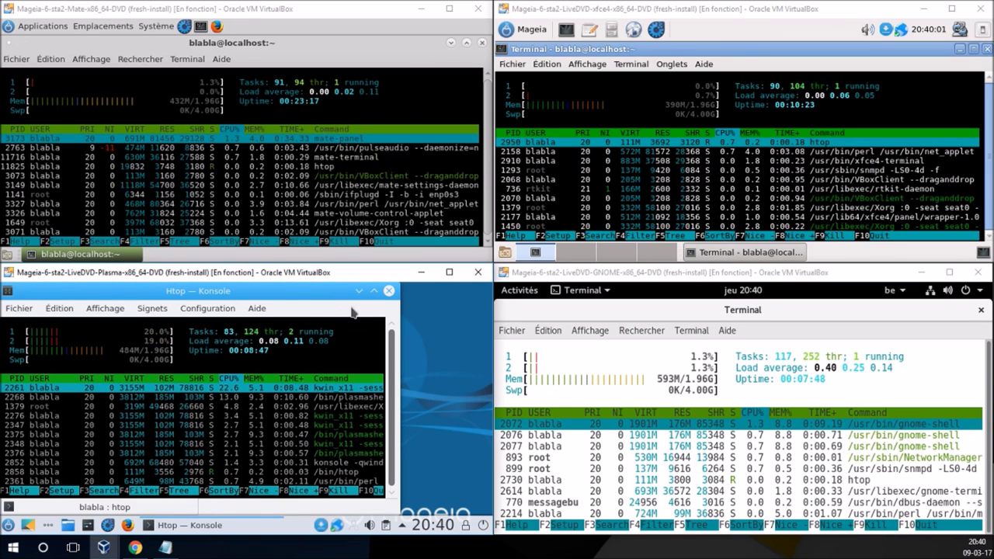
click(373, 291)
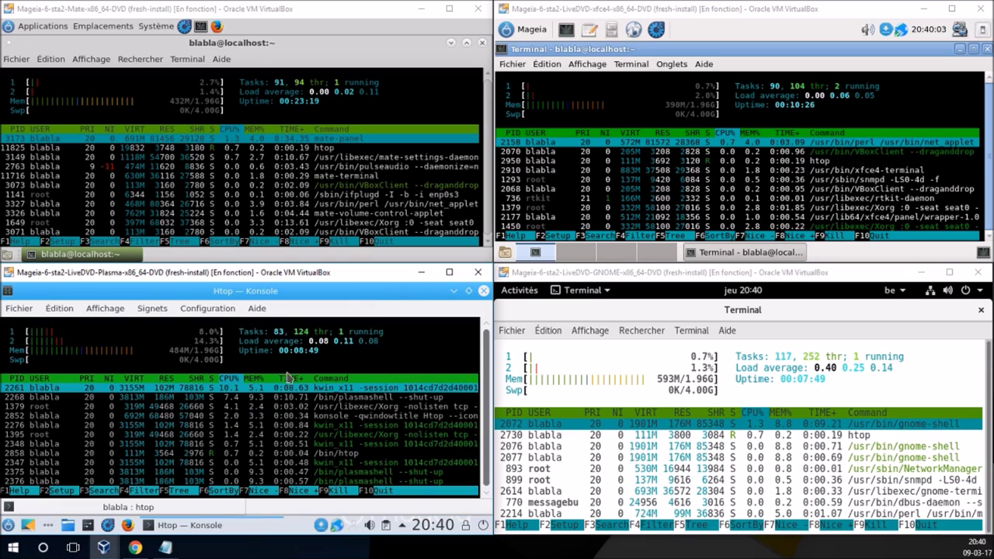
mouse_move(105, 548)
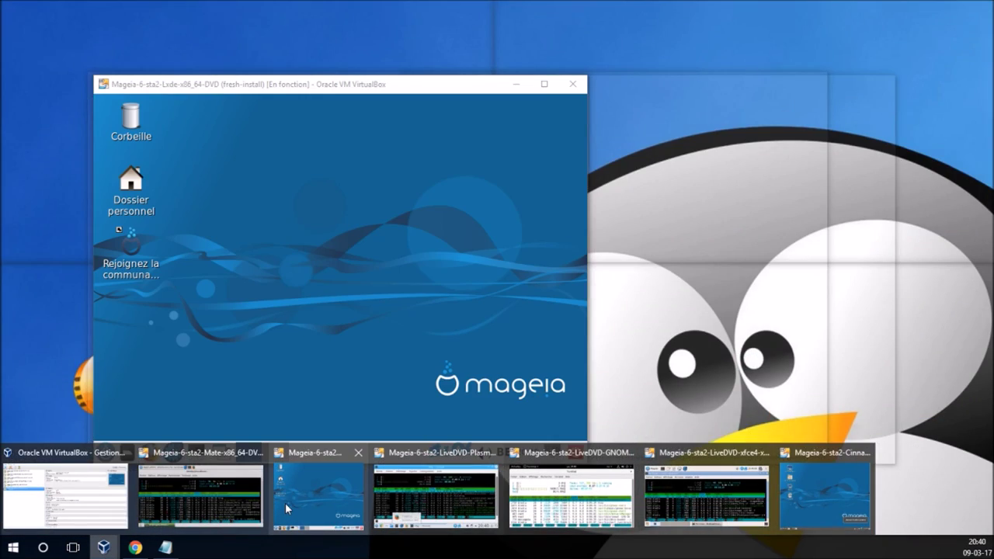
- Launch Htop maximized from the LXDE system tools menu, then bring the Cinnamon guest forward
click(285, 502)
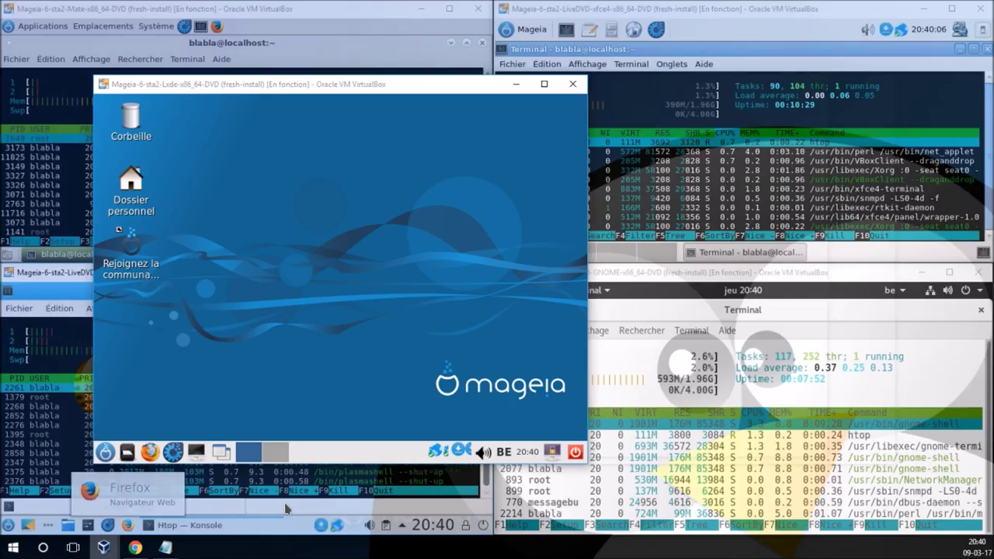
click(106, 453)
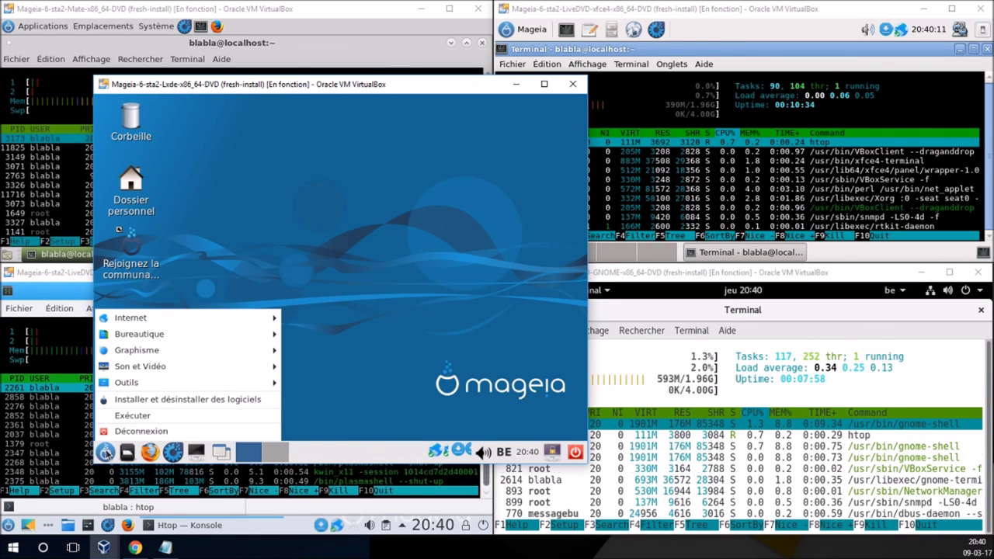
mouse_move(178, 388)
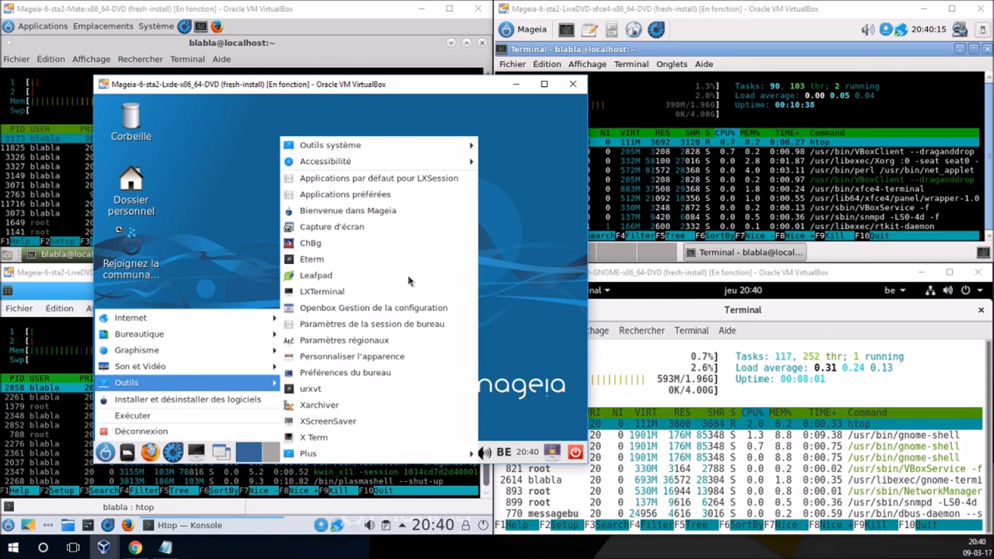
mouse_move(435, 145)
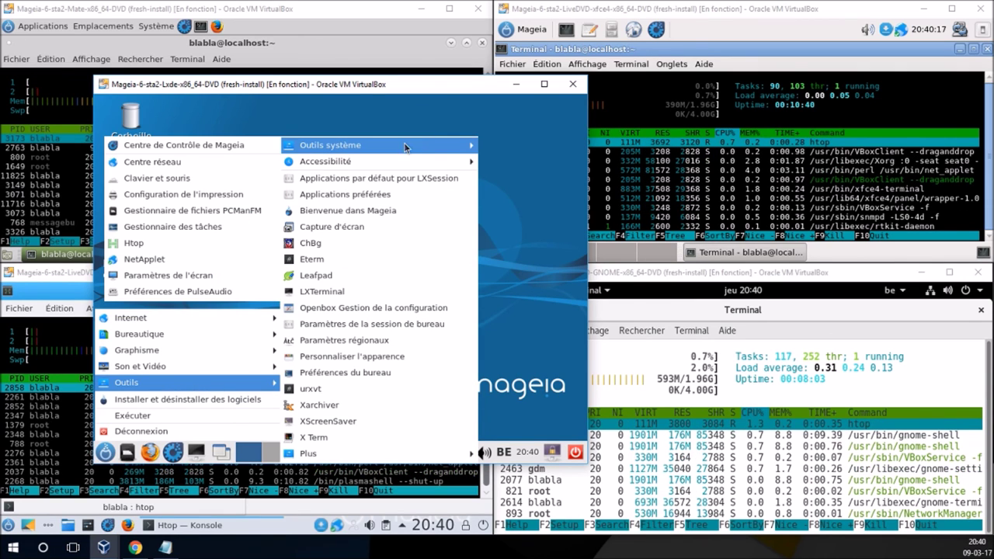
click(175, 241)
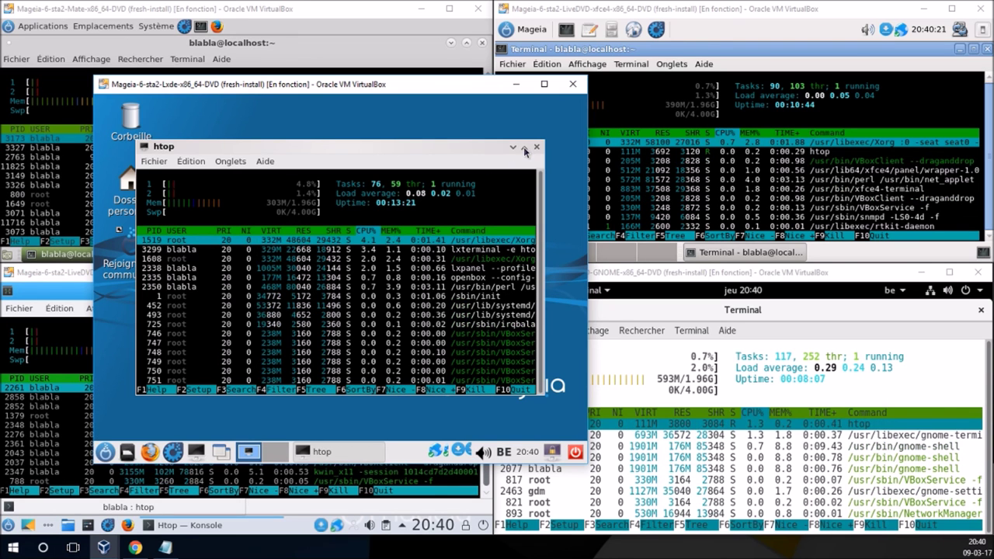
click(525, 147)
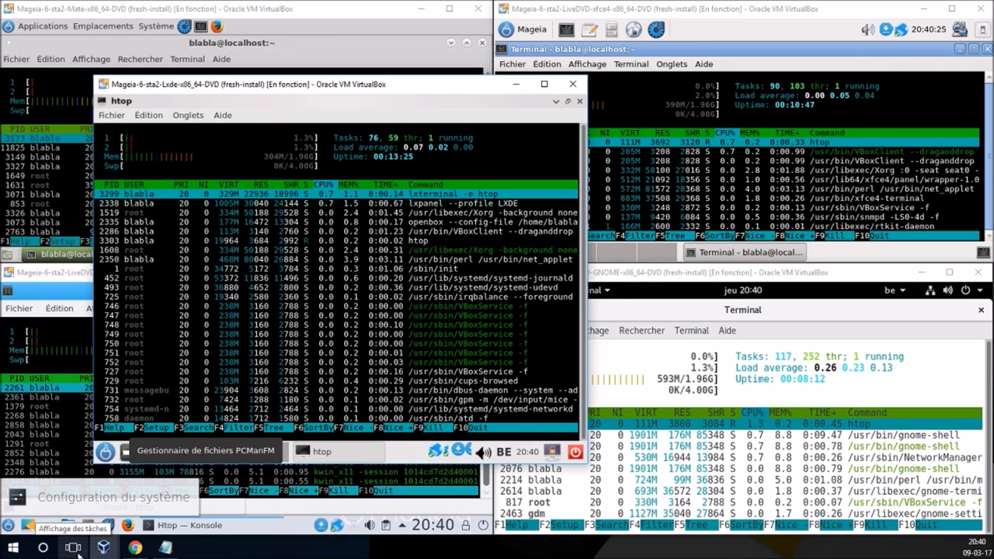
mouse_move(105, 546)
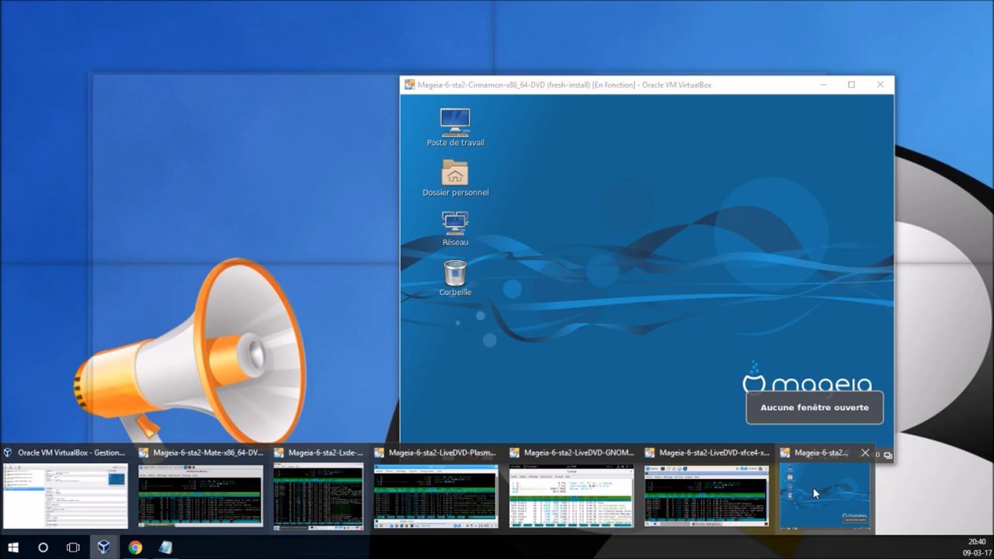
click(812, 487)
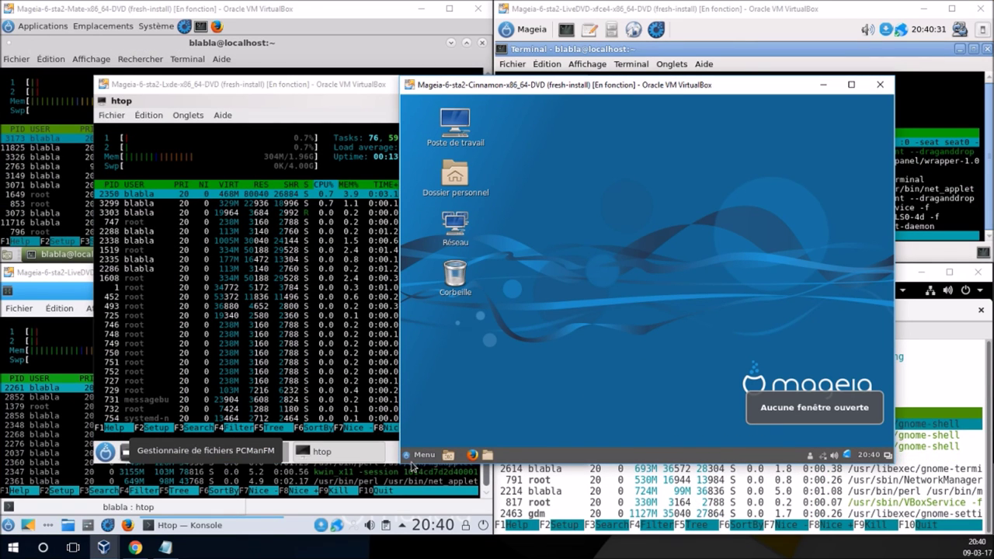